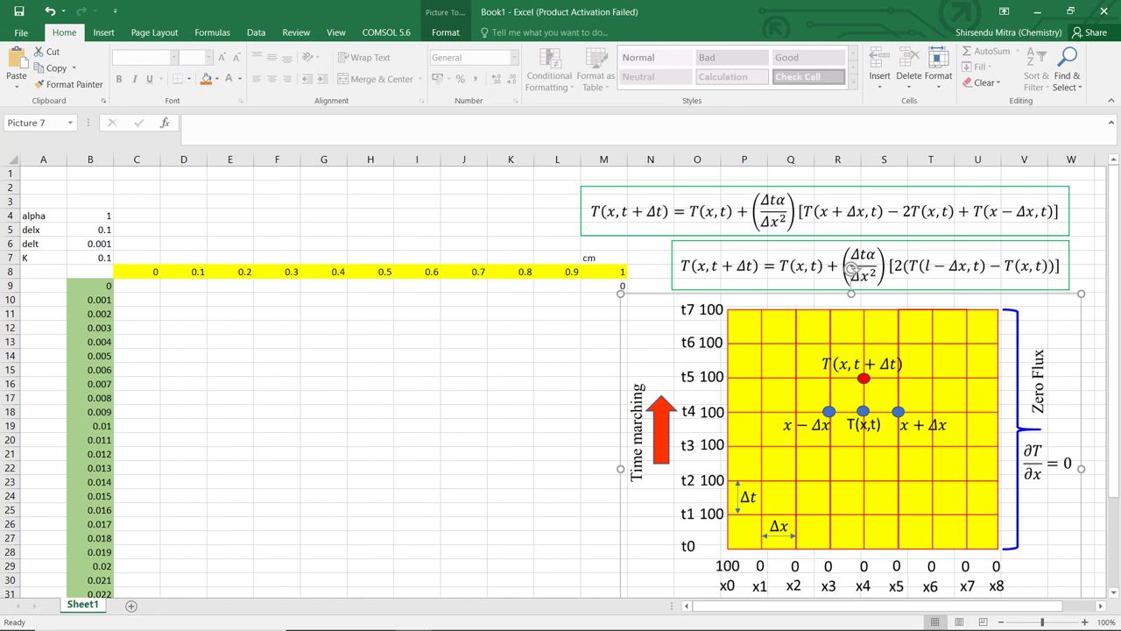
# Step: Review the two finite-difference temperature equations and the position values in row 8 of the grid
pyautogui.click(650, 257)
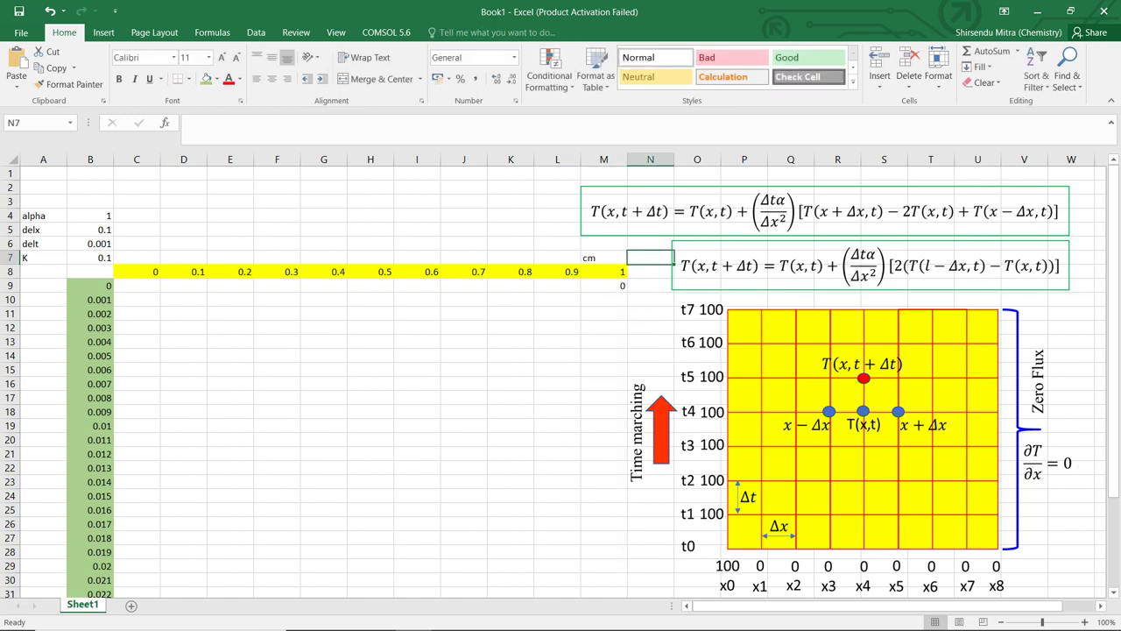
pyautogui.click(825, 211)
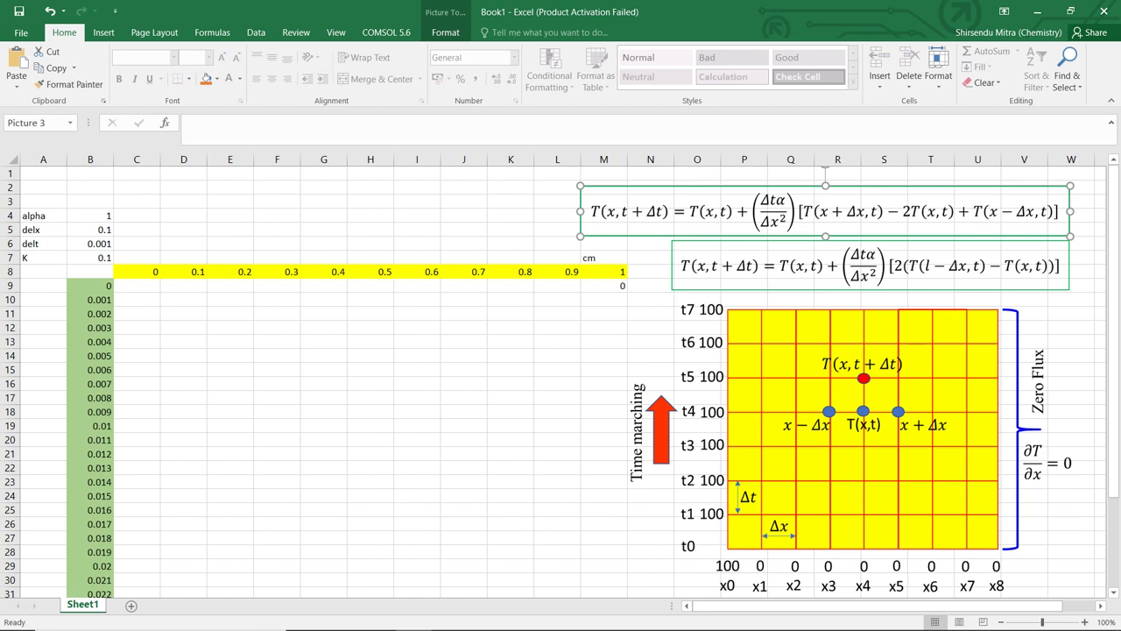
pyautogui.click(871, 254)
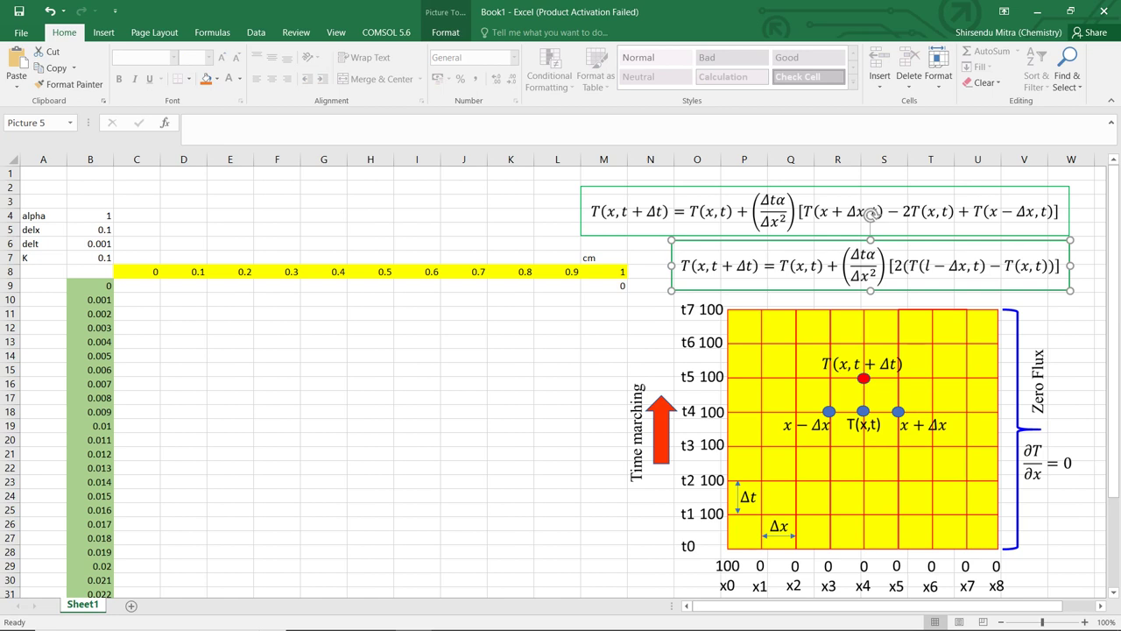
pyautogui.press('Escape')
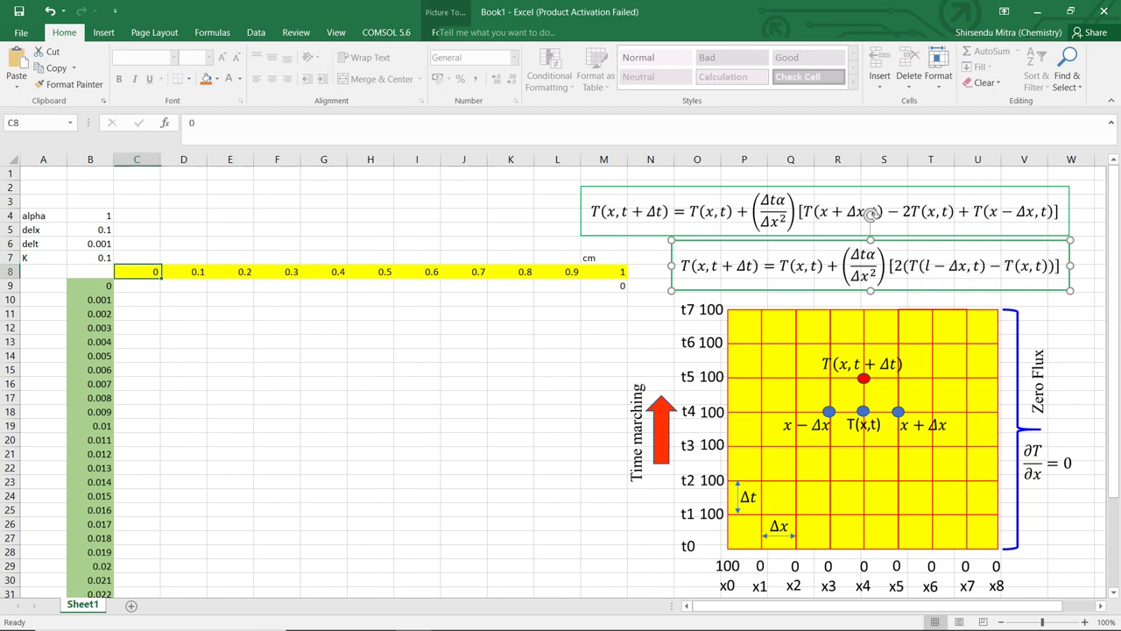
pyautogui.hotkey('shift', 'Right')
pyautogui.hotkey('shift', 'Right')
pyautogui.hotkey('shift', 'Right')
pyautogui.hotkey('shift', 'Right')
pyautogui.hotkey('shift', 'Right')
pyautogui.hotkey('shift', 'Right')
pyautogui.hotkey('shift', 'Right')
pyautogui.hotkey('shift', 'Right')
pyautogui.hotkey('shift', 'Right')
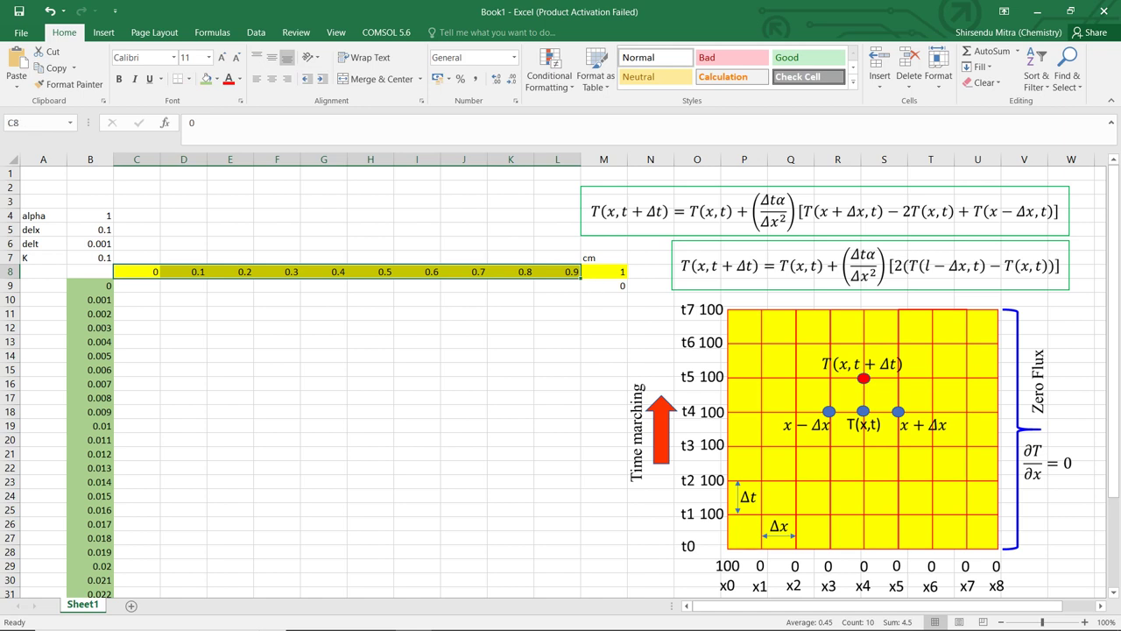
pyautogui.moveTo(230, 422); pyautogui.dragTo(348, 421)
pyautogui.click(277, 467)
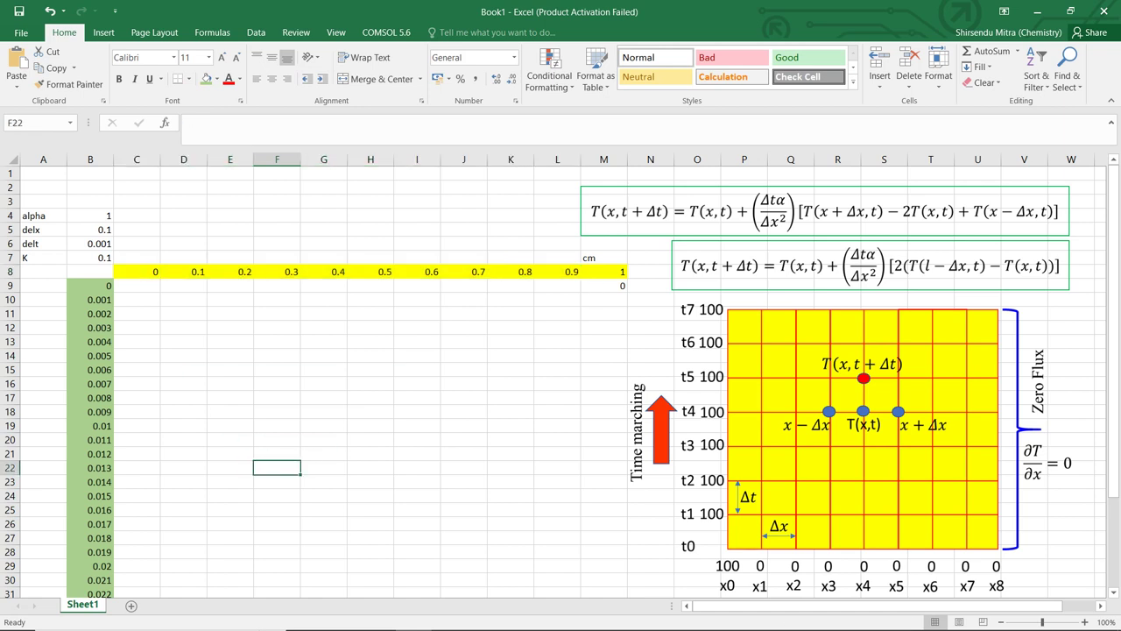
# Step: Label the position columns x0 through x8 in cells C7 to K7, above the yellow position row
pyautogui.click(137, 257)
pyautogui.write('x0')
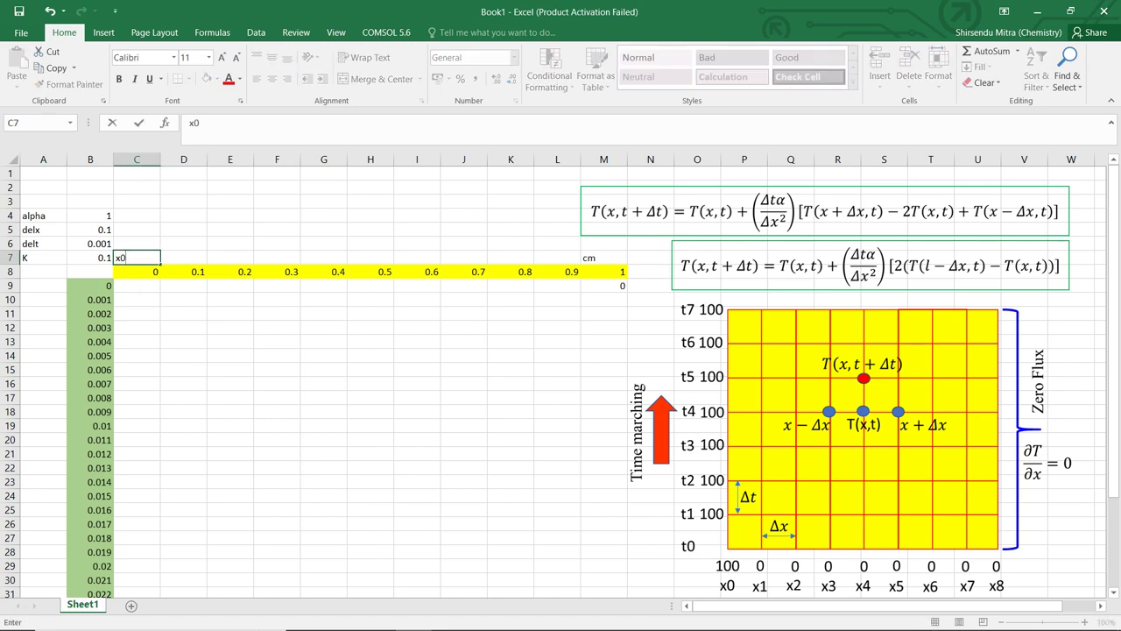
pyautogui.press('Tab')
pyautogui.write('x1')
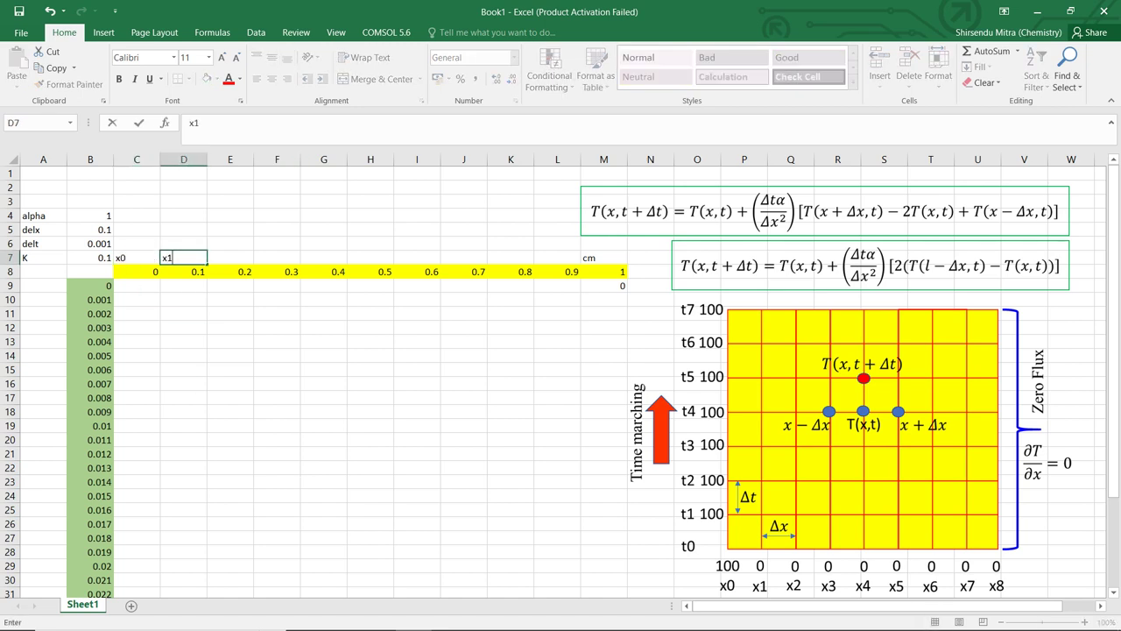
pyautogui.press('Tab')
pyautogui.write('x2')
pyautogui.press('Tab')
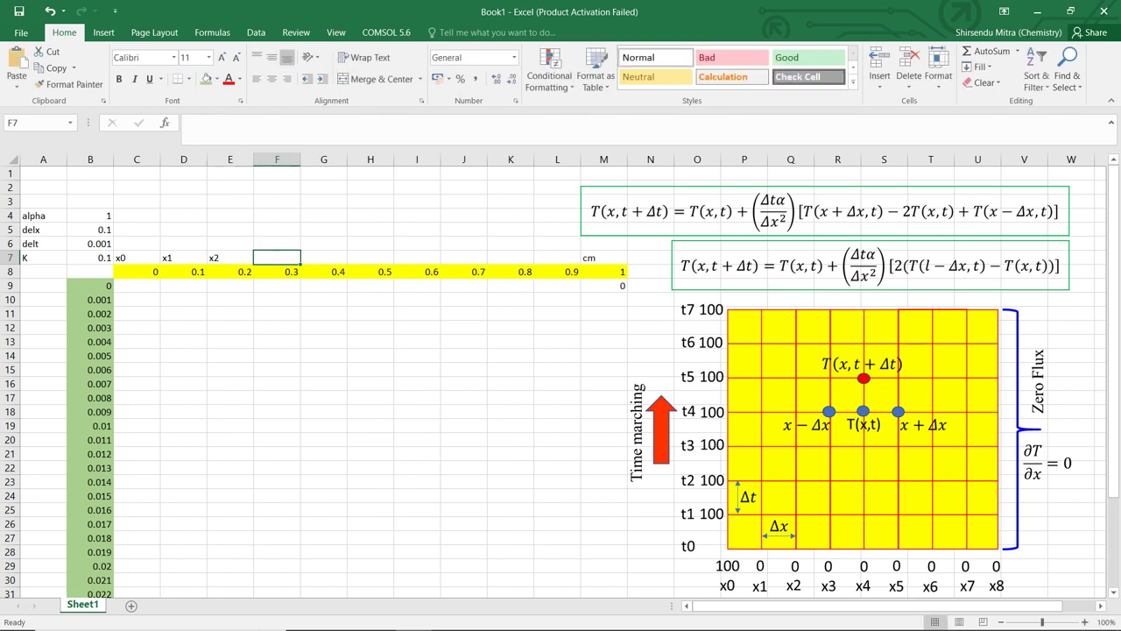
pyautogui.write('x3')
pyautogui.press('Tab')
pyautogui.write('x')
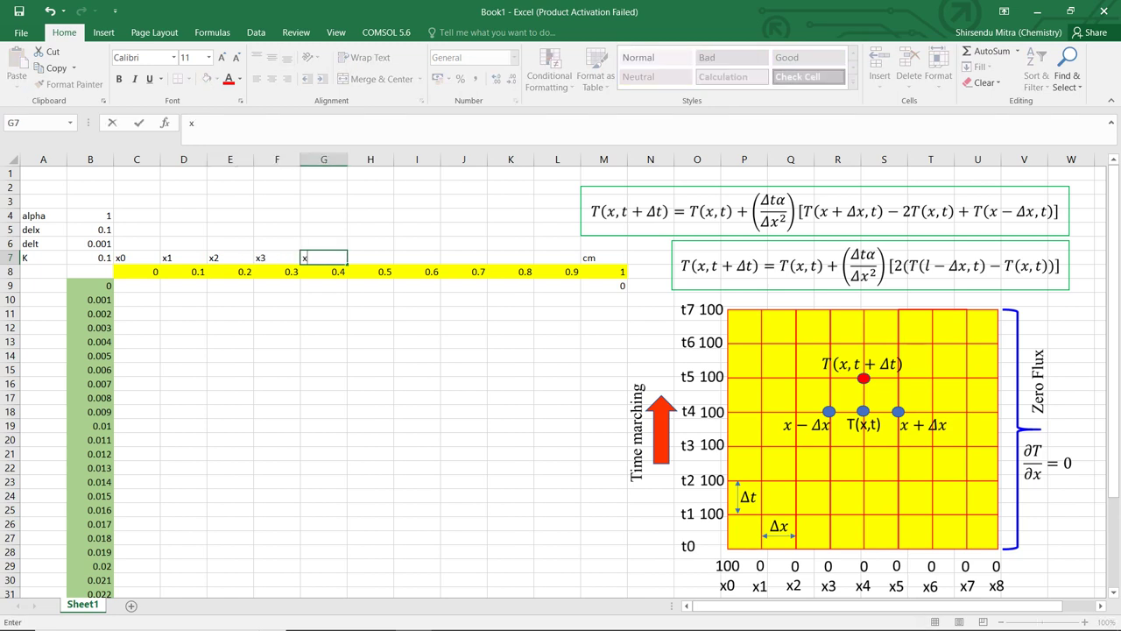
pyautogui.write('4')
pyautogui.press('Tab')
pyautogui.write('x')
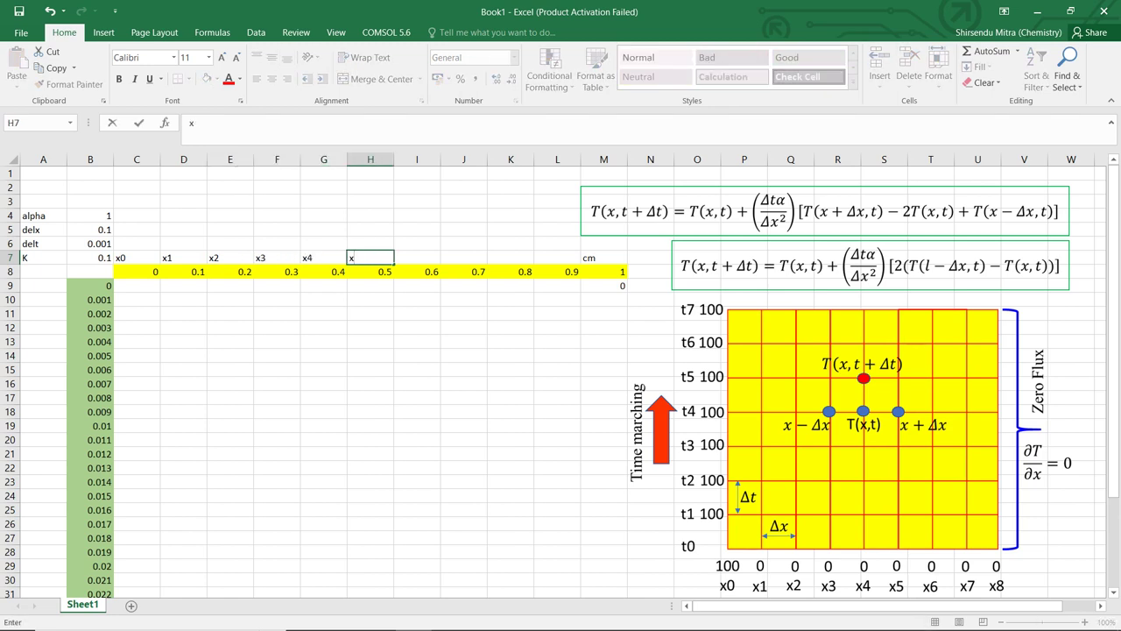
pyautogui.write('5')
pyautogui.press('Tab')
pyautogui.write('x')
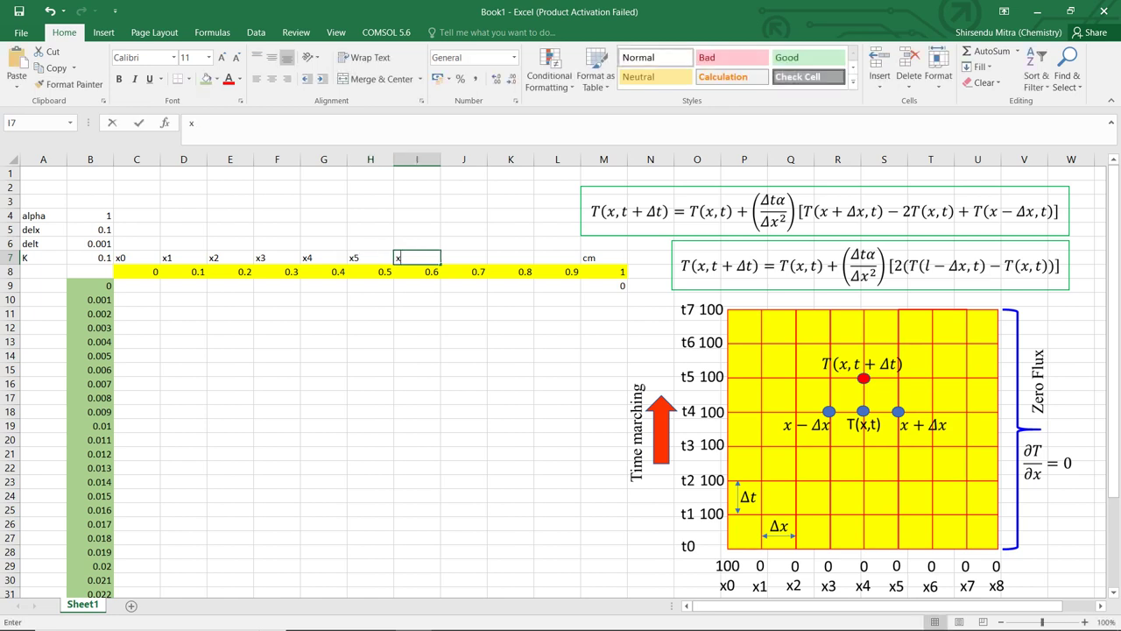
pyautogui.write('6')
pyautogui.press('Tab')
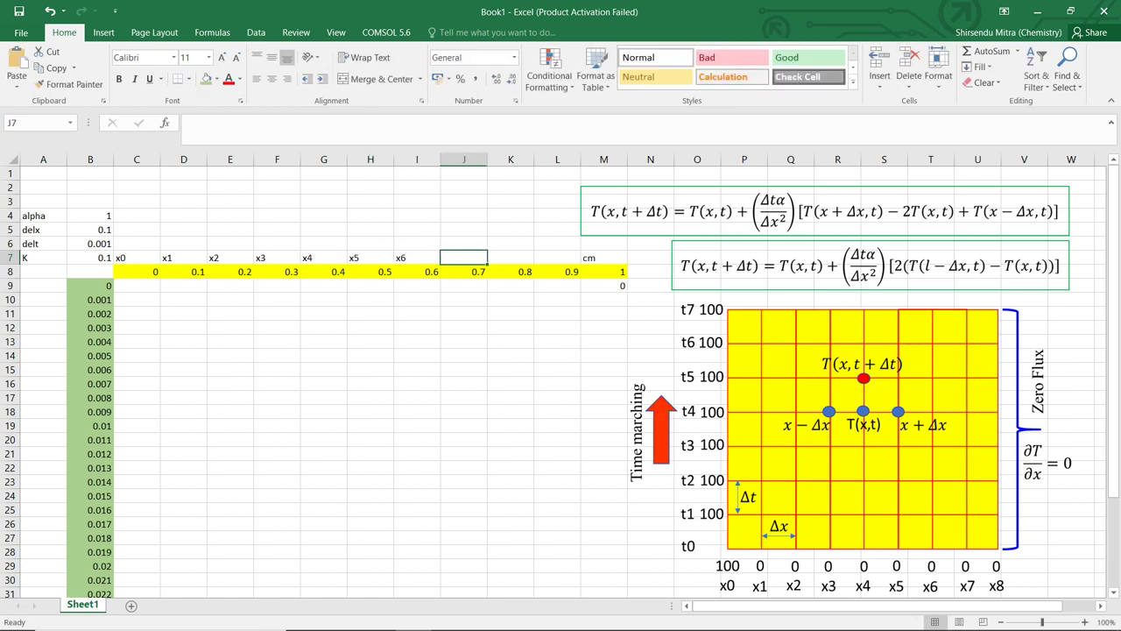
pyautogui.write('x7')
pyautogui.press('Tab')
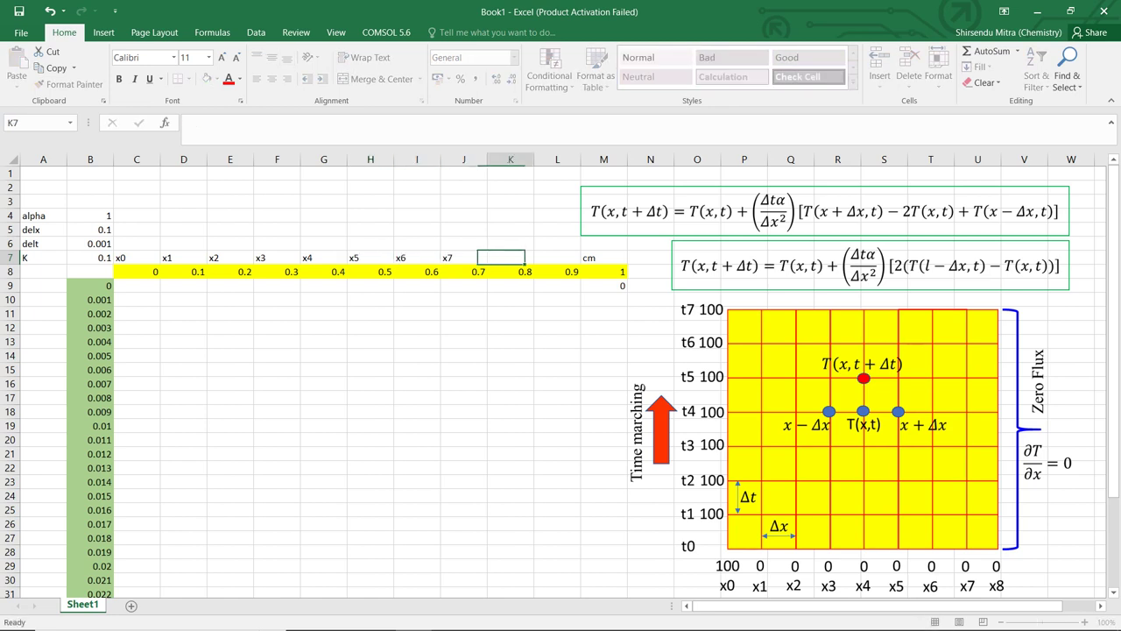
pyautogui.write('x8')
pyautogui.click(603, 313)
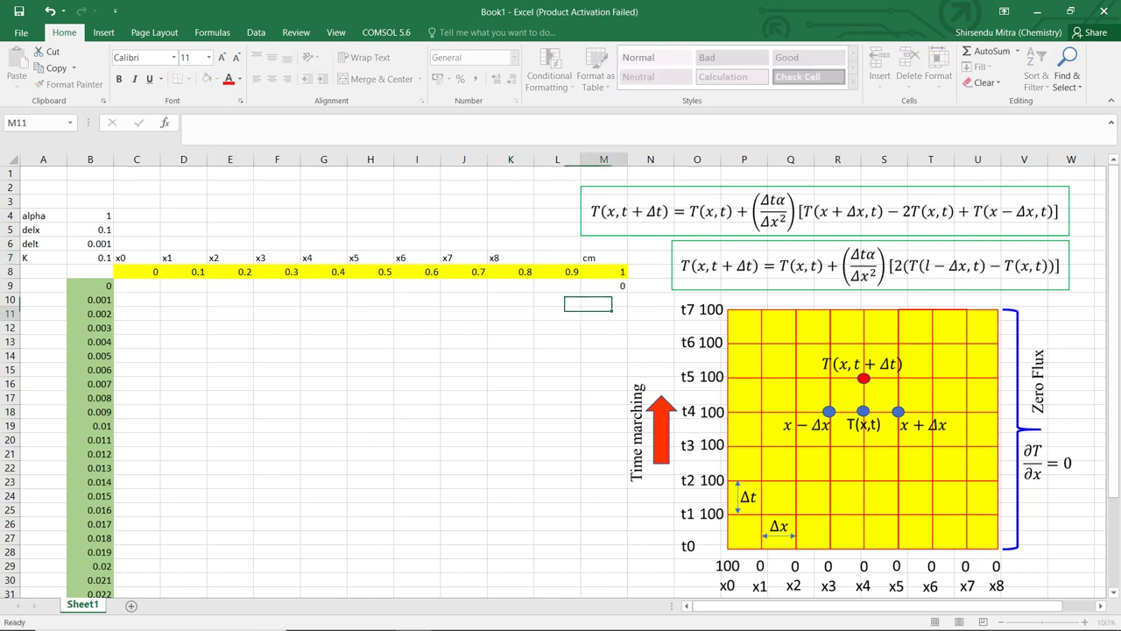
# Step: Clear the position values 0.9 and 1 from L8:M8 and the leftover 0 in M9
pyautogui.moveTo(557, 272); pyautogui.dragTo(604, 271)
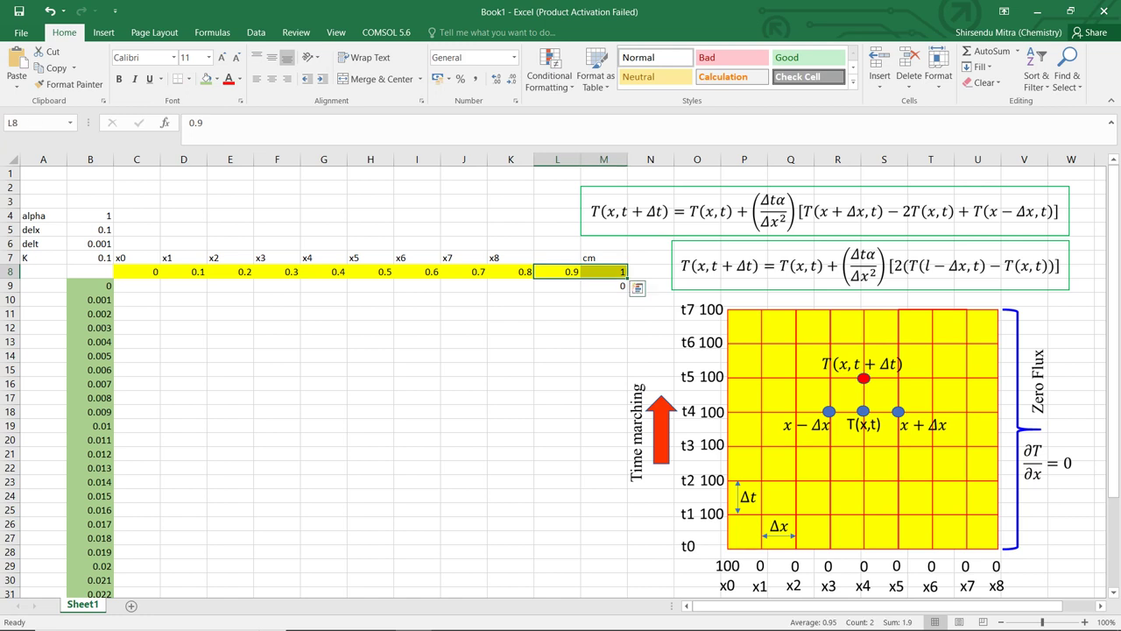
pyautogui.press('Delete')
pyautogui.click(603, 285)
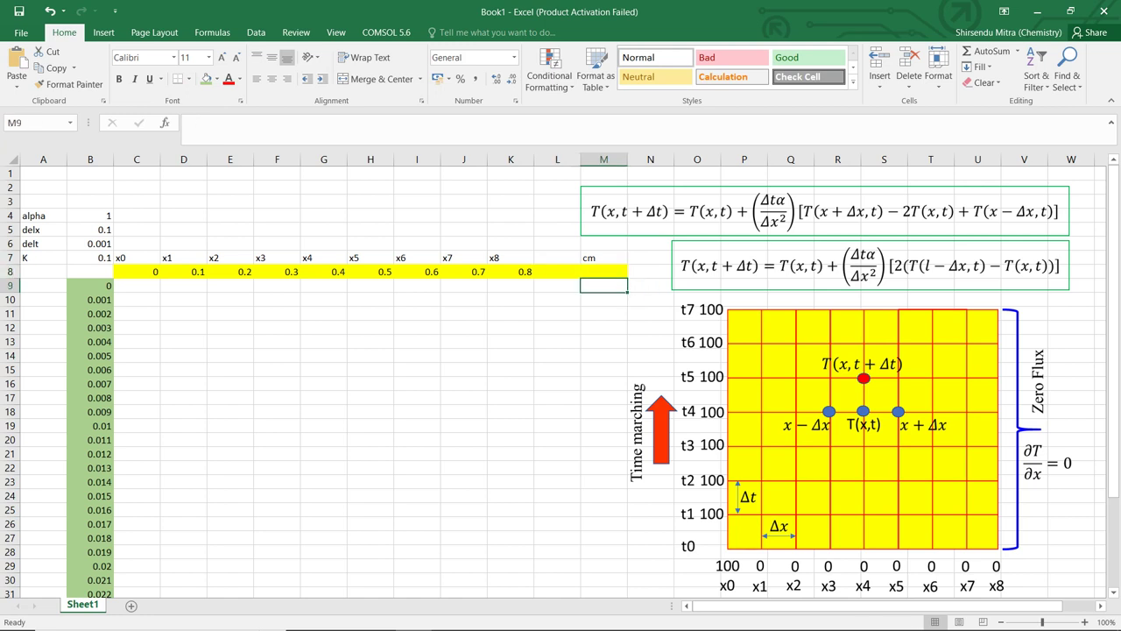
# Step: Label the time rows t0 to t4 in A9:A13 and fill the series down to t9 in A18
pyautogui.click(90, 285)
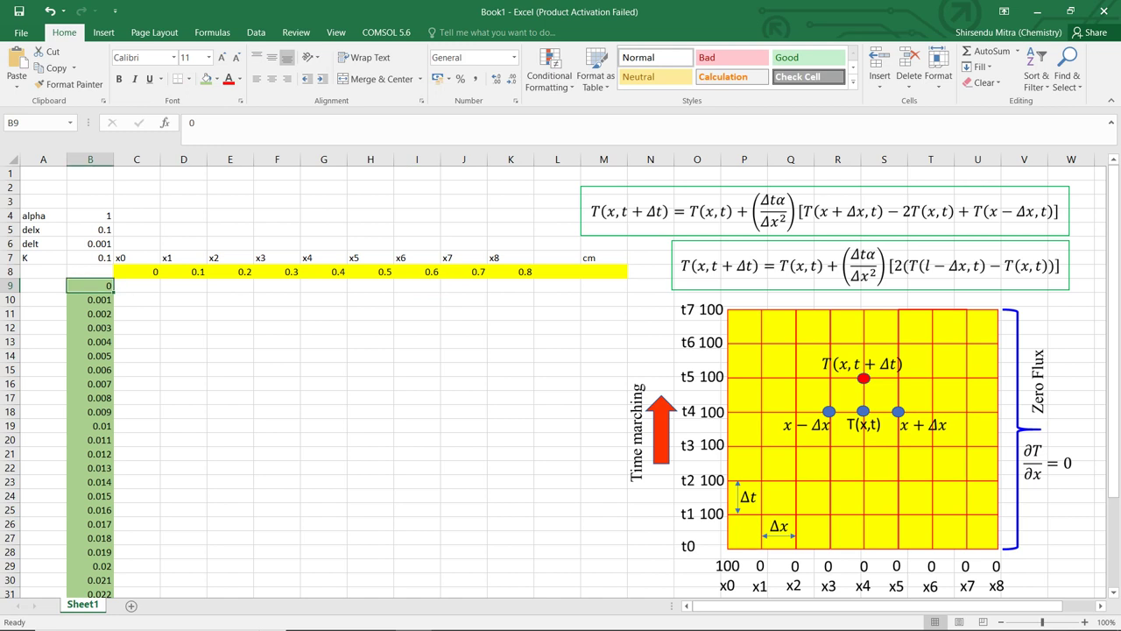
pyautogui.click(43, 286)
pyautogui.write('t0')
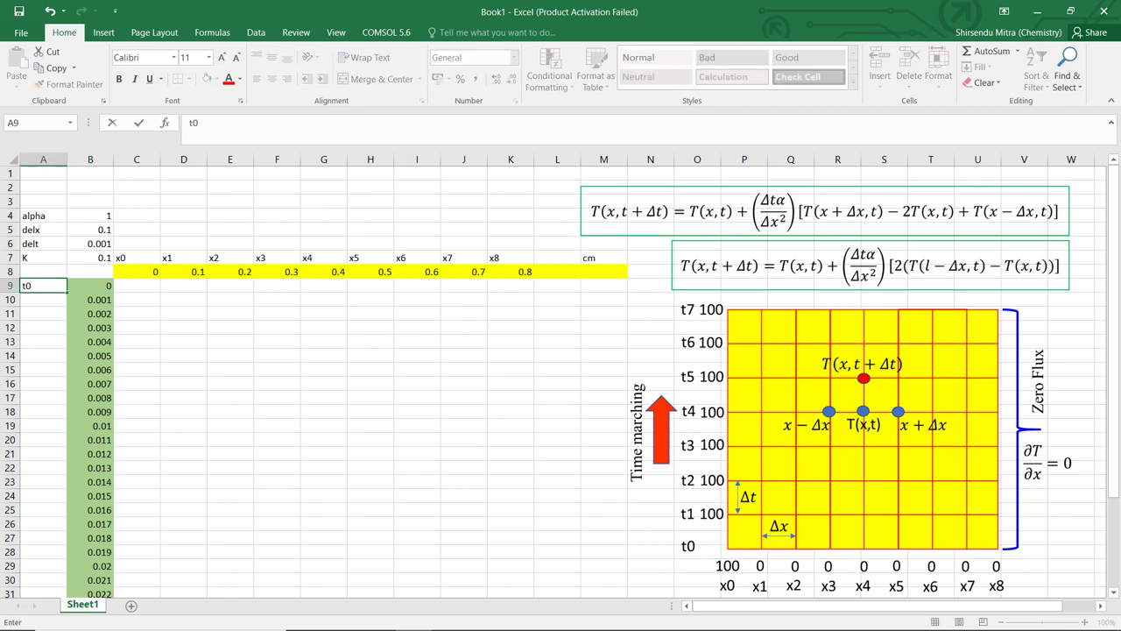
pyautogui.press('Return')
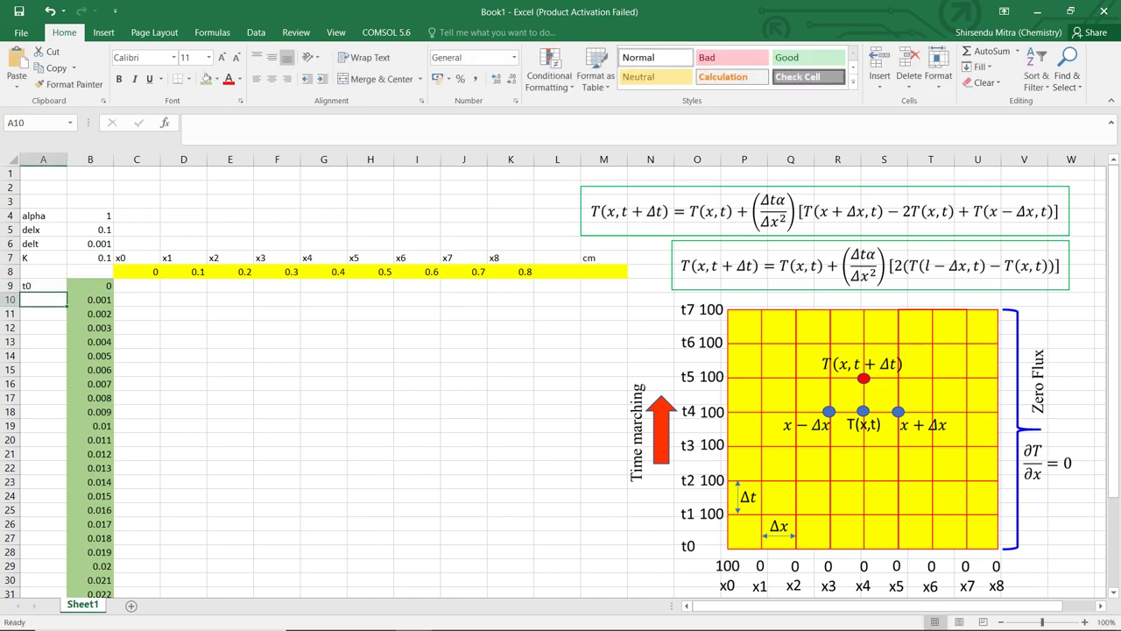
pyautogui.write('t1')
pyautogui.press('Return')
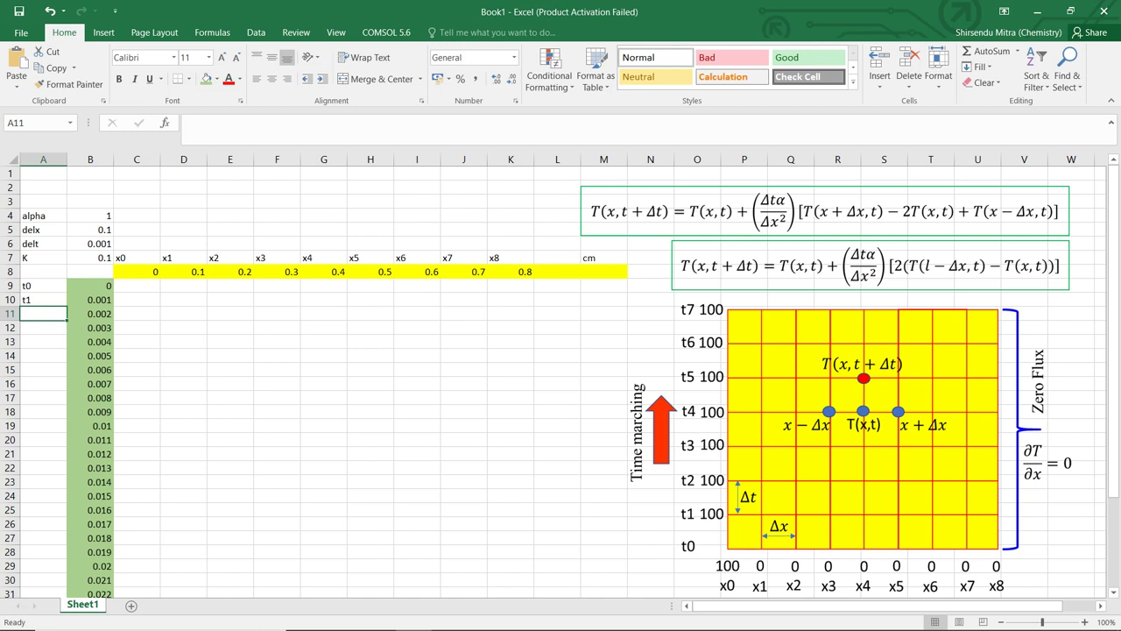
pyautogui.write('t2')
pyautogui.press('Return')
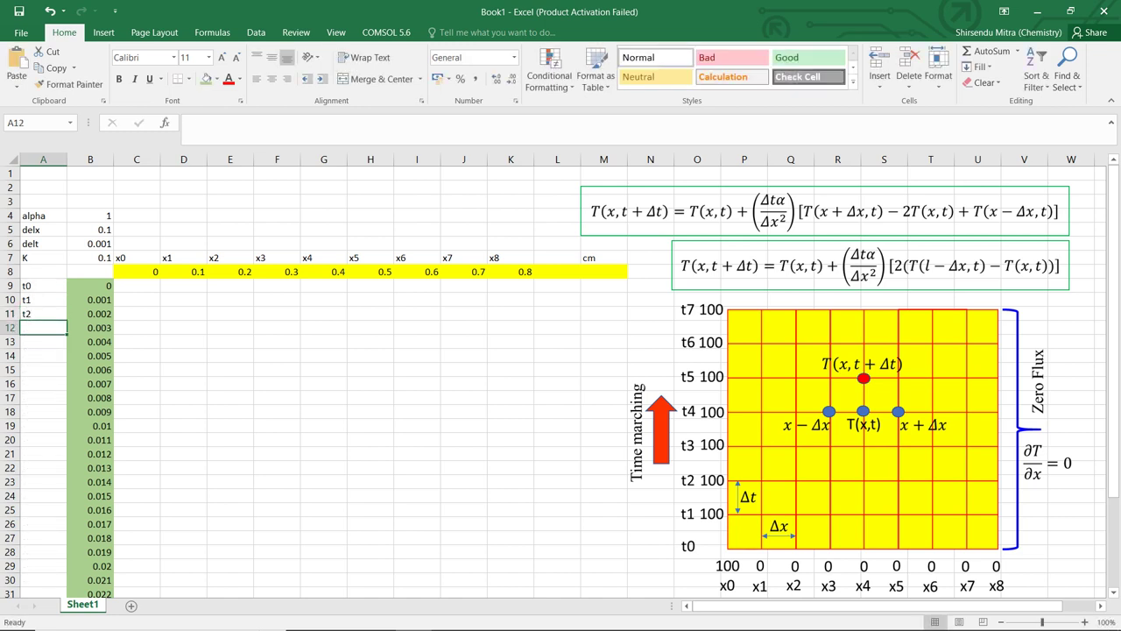
pyautogui.write('t3')
pyautogui.press('Return')
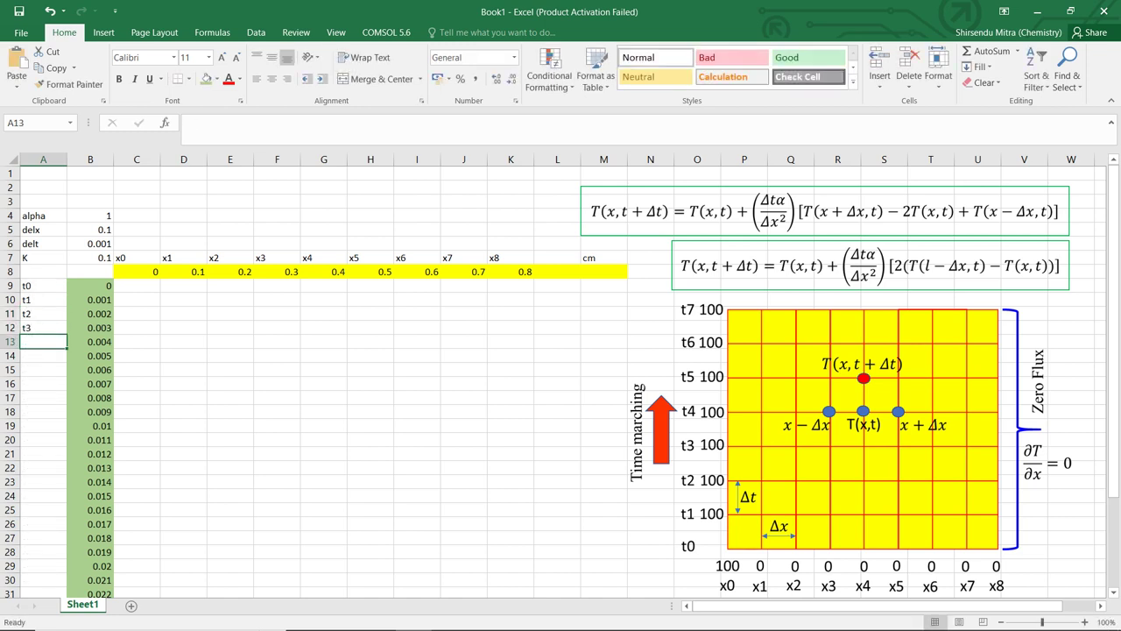
pyautogui.write('t4')
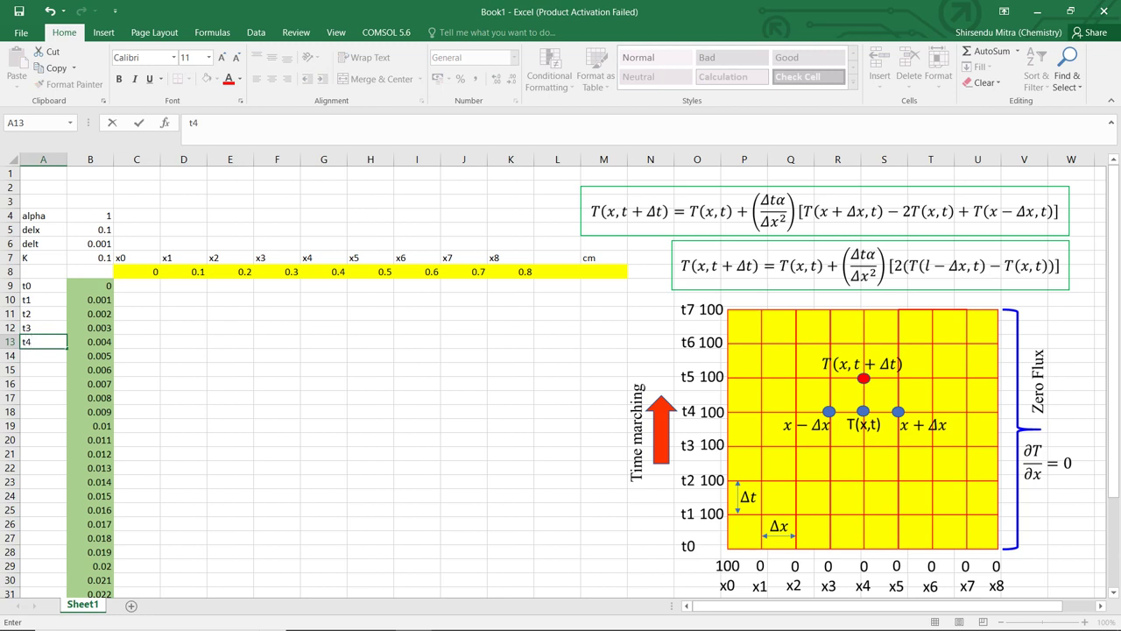
pyautogui.moveTo(43, 285); pyautogui.dragTo(67, 419)
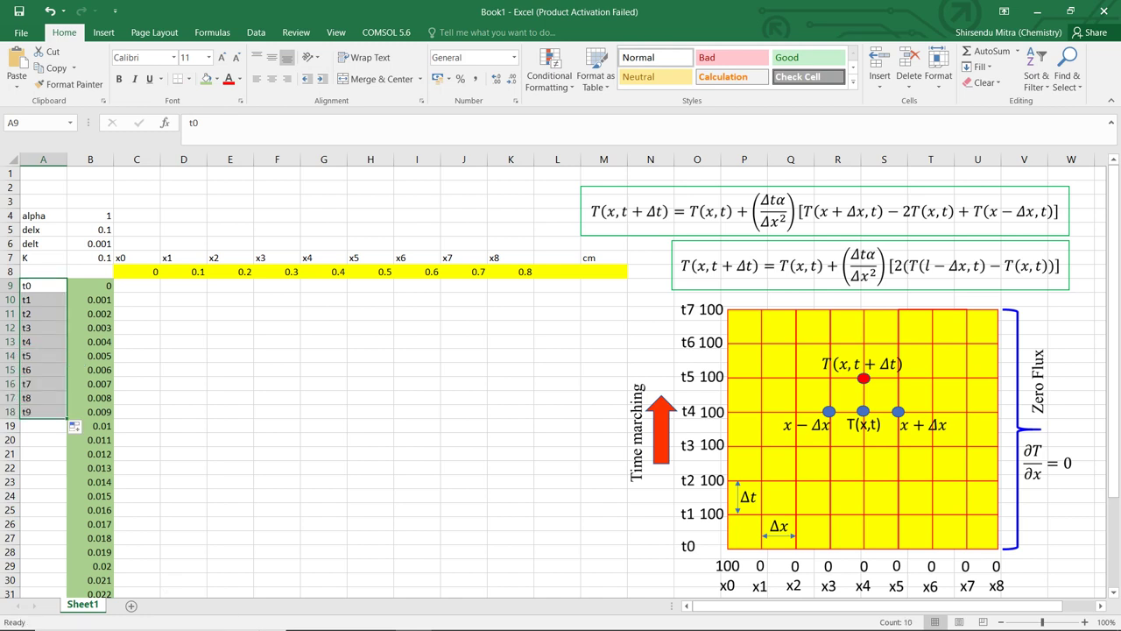
# Step: Clear the time labels and time values below row 16, keeping only t0 through t7
pyautogui.moveTo(66, 419); pyautogui.dragTo(90, 585)
pyautogui.click(183, 383)
pyautogui.press('Delete')
pyautogui.click(136, 327)
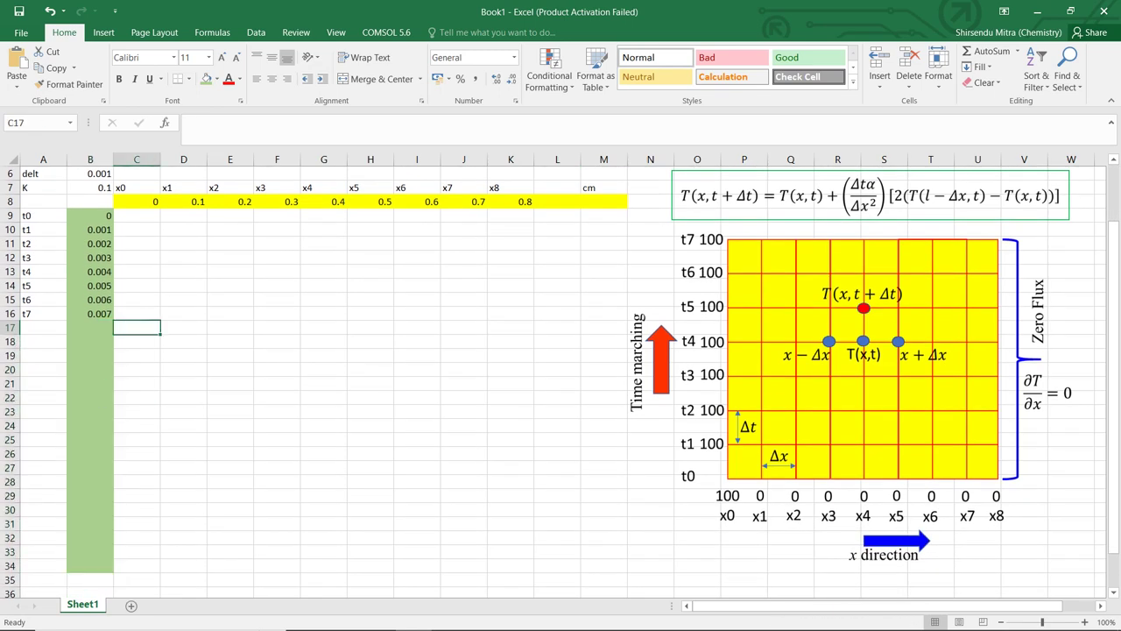
pyautogui.click(90, 214)
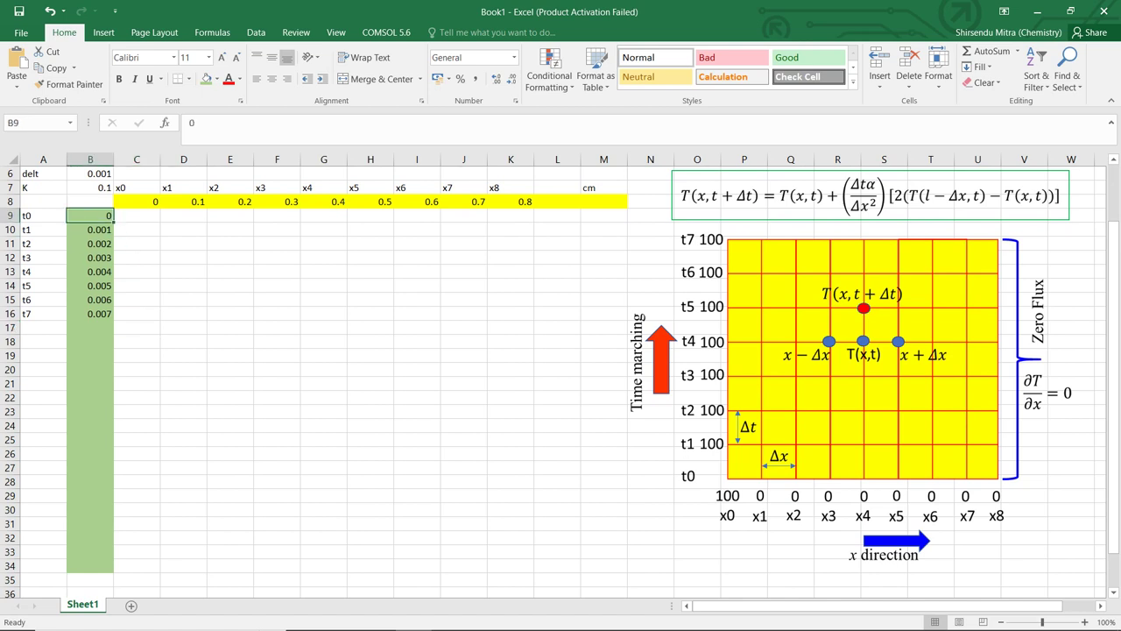
pyautogui.click(91, 228)
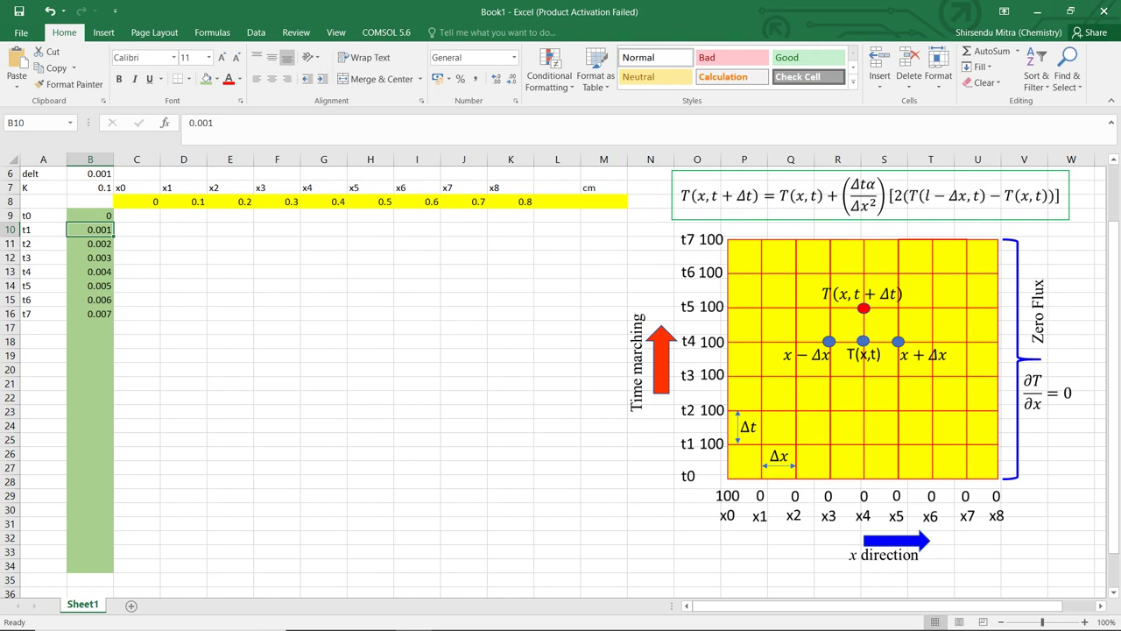
pyautogui.click(90, 243)
pyautogui.click(90, 313)
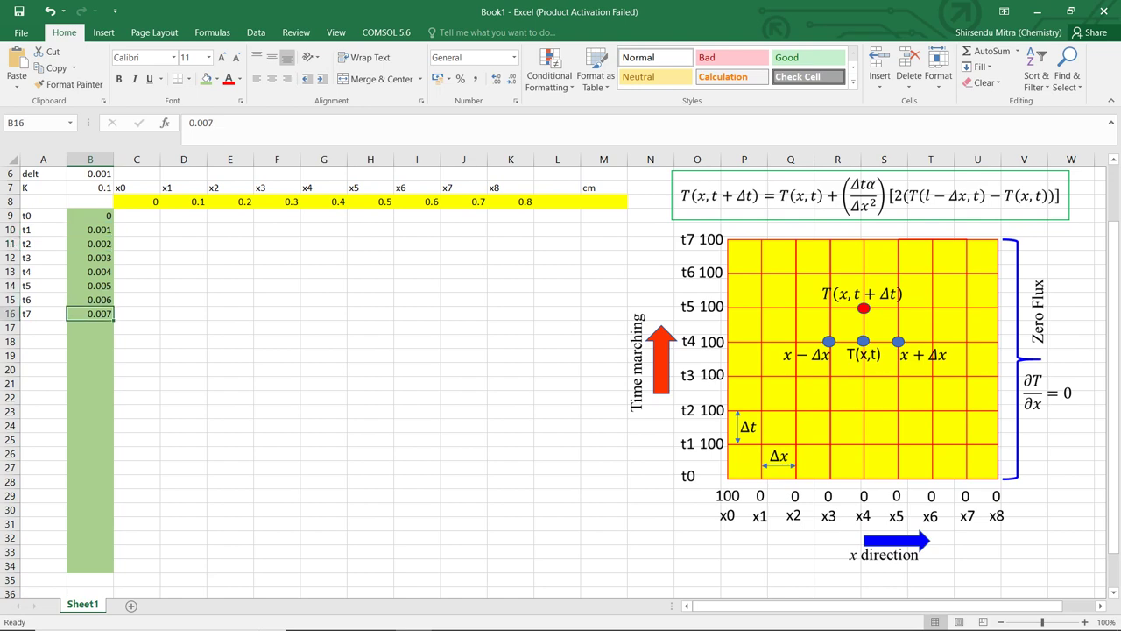
# Step: Enter the initial temperatures in the t0 row: 100 at x0 (C9) and 0 at x1 through x8 (D9:K9)
pyautogui.moveTo(1113, 290); pyautogui.dragTo(1113, 258)
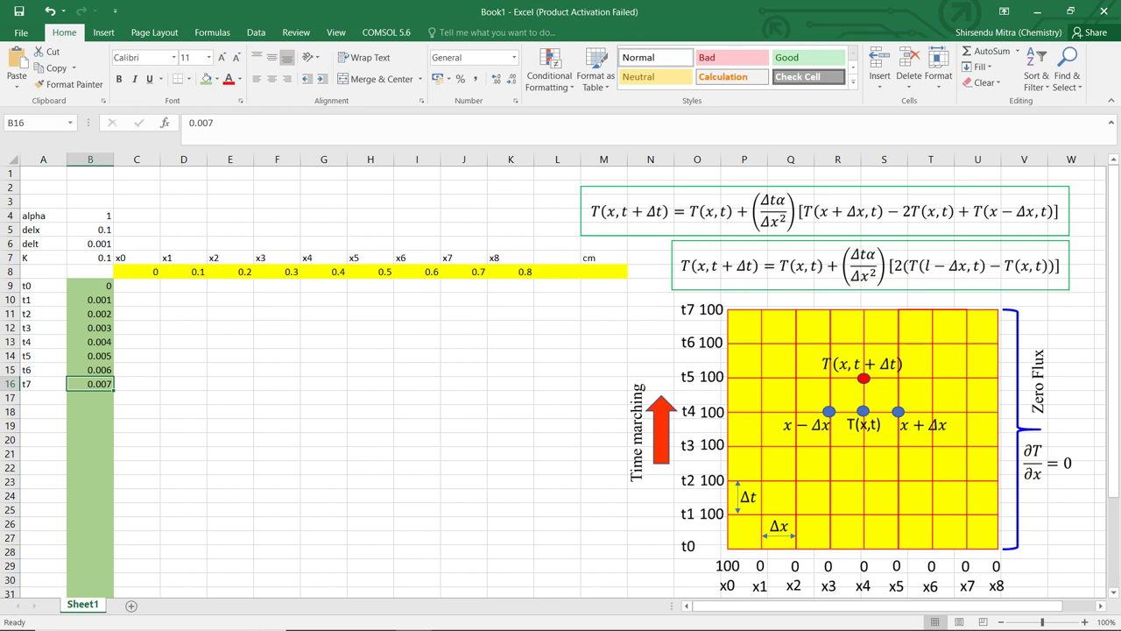
pyautogui.click(136, 286)
pyautogui.write('100')
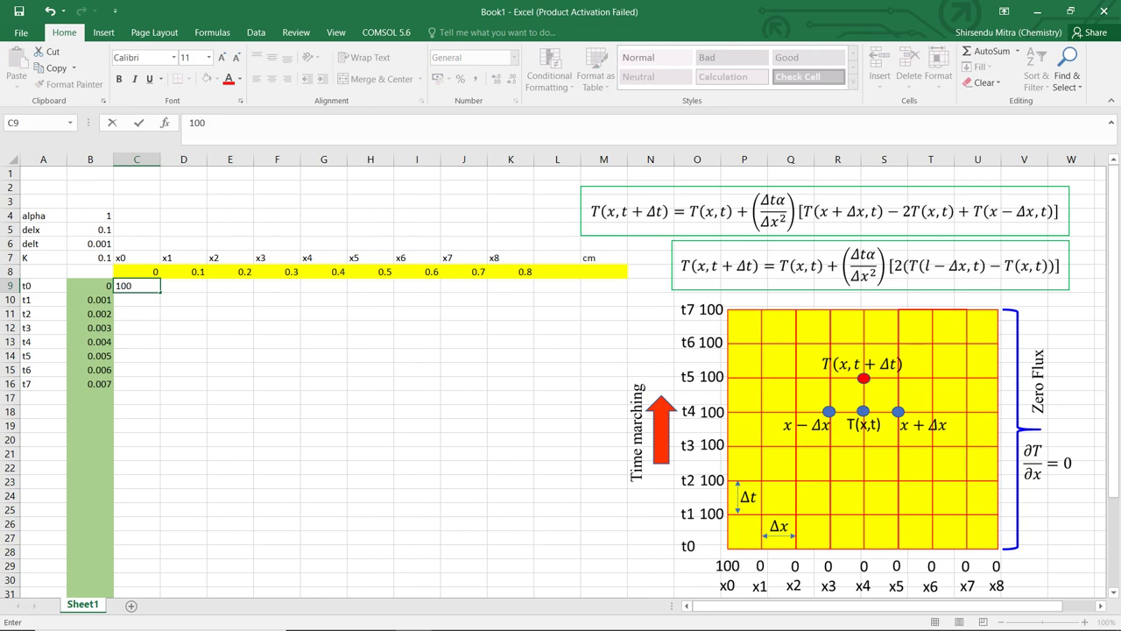
pyautogui.press('Tab')
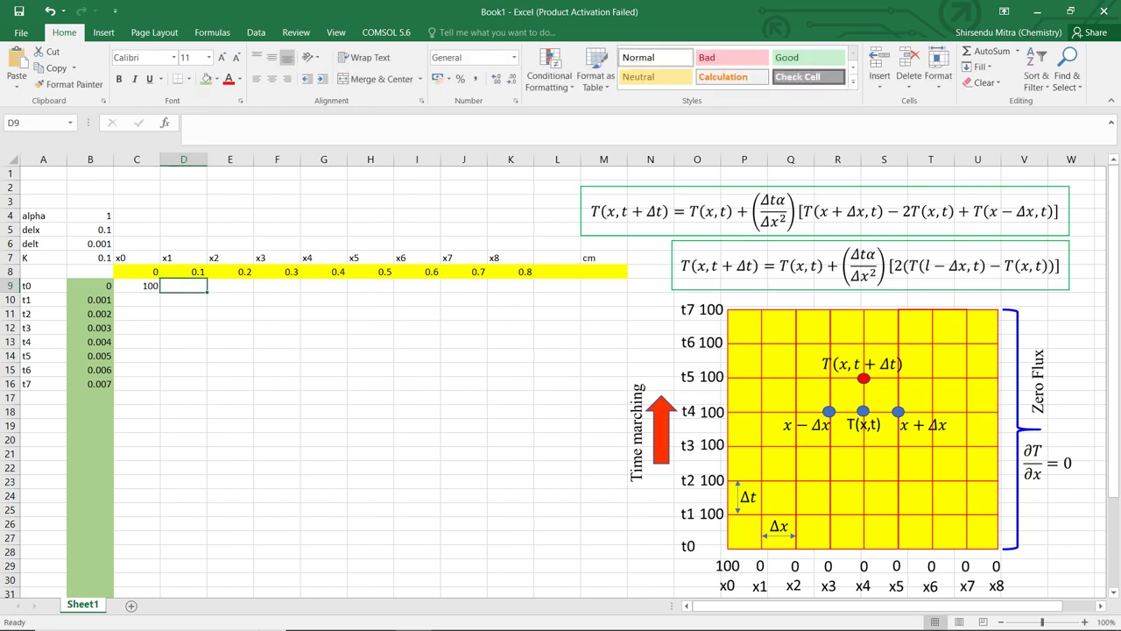
pyautogui.write('0')
pyautogui.press('Tab')
pyautogui.write('0')
pyautogui.press('Tab')
pyautogui.write('0')
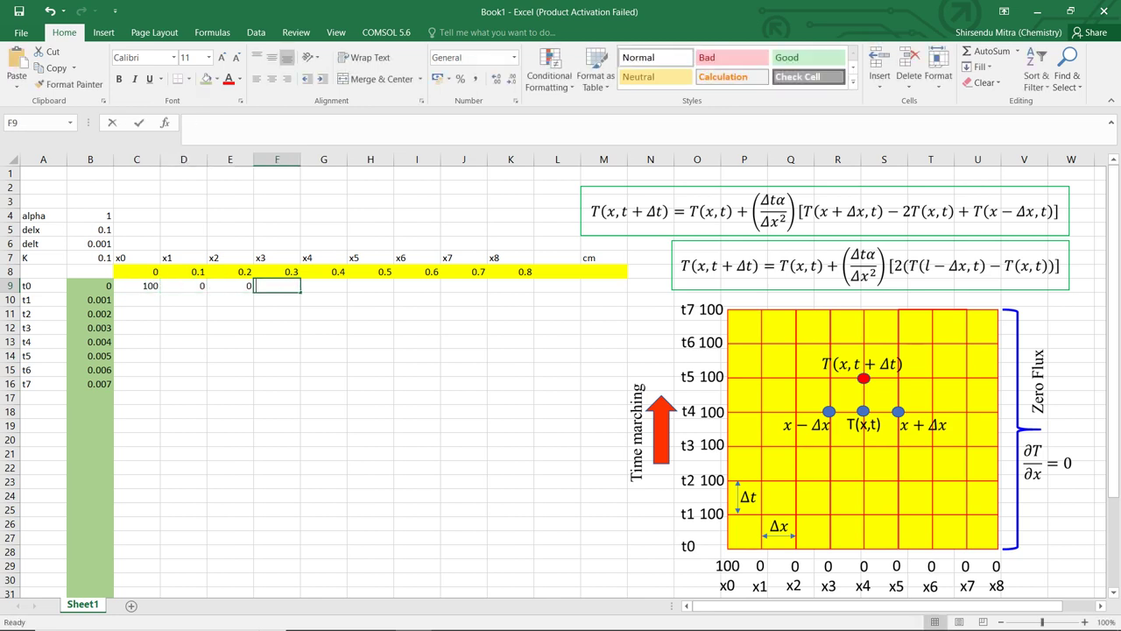
pyautogui.press('Tab')
pyautogui.write('0')
pyautogui.press('Tab')
pyautogui.write('0')
pyautogui.press('Tab')
pyautogui.write('0')
pyautogui.press('Tab')
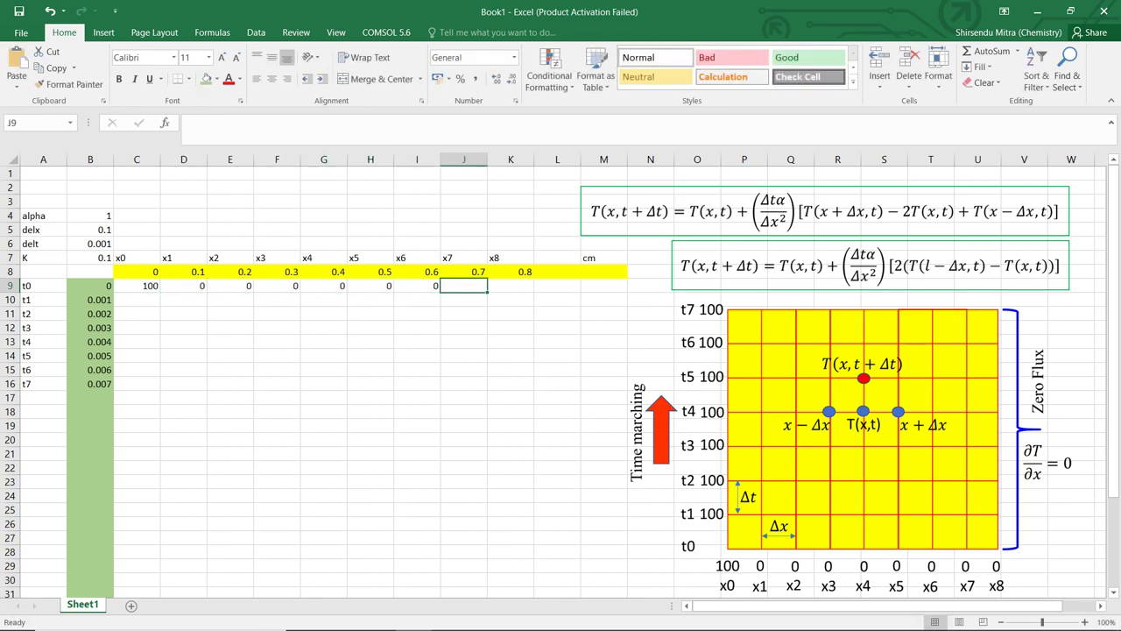
pyautogui.write('0')
pyautogui.press('Tab')
pyautogui.write('0')
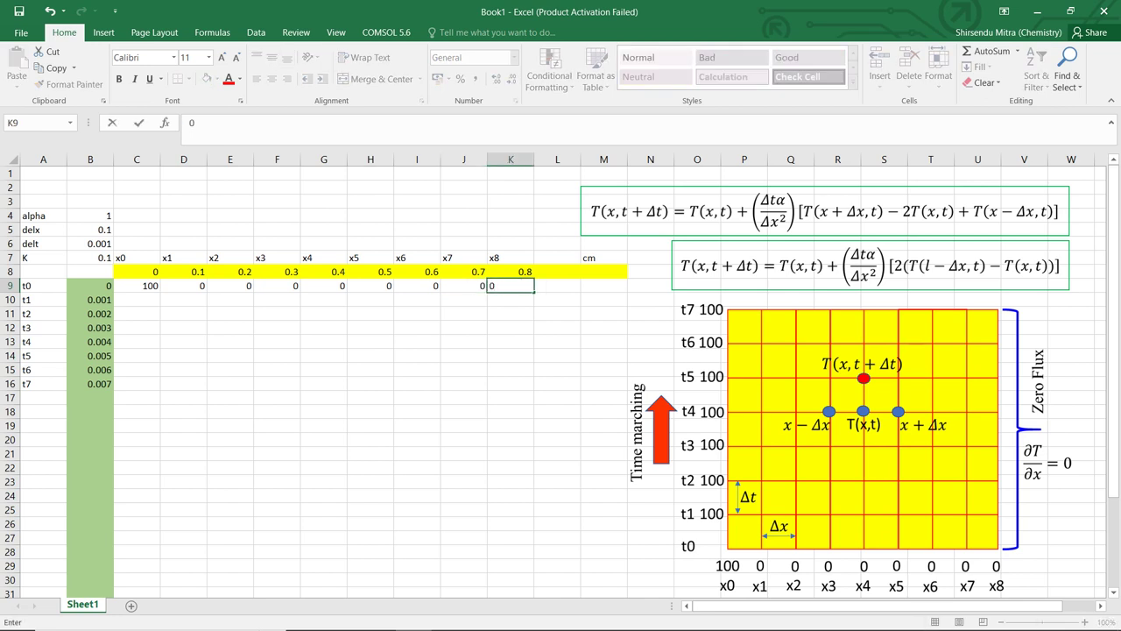
# Step: Enter the boundary temperature 100 at x0 for time rows t1 through t7 (C10:C16)
pyautogui.click(849, 316)
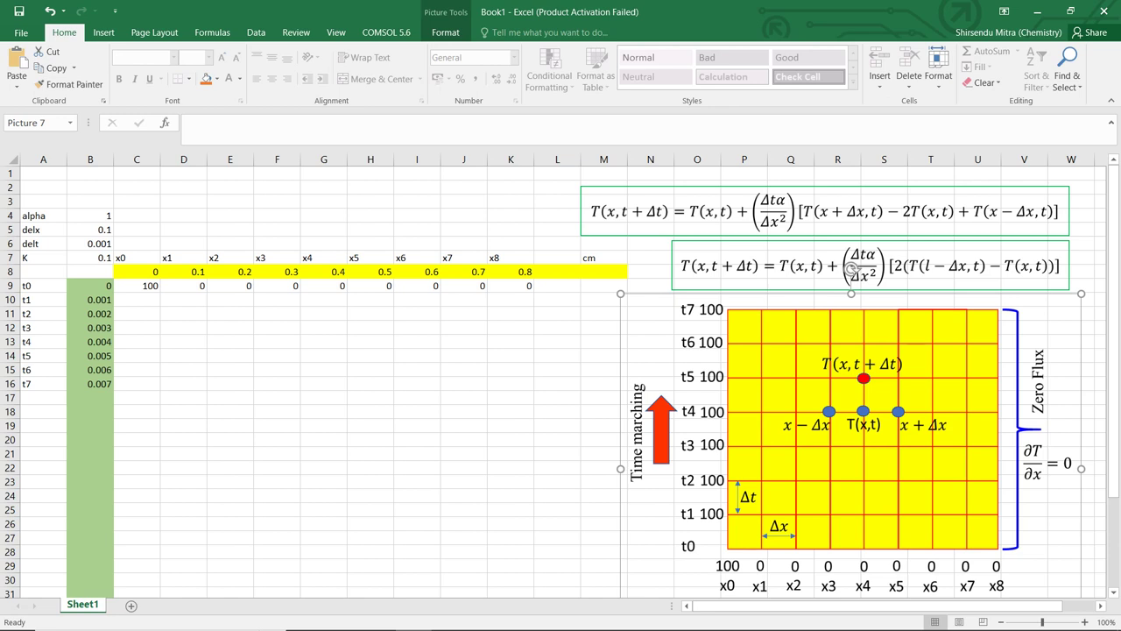
pyautogui.click(136, 300)
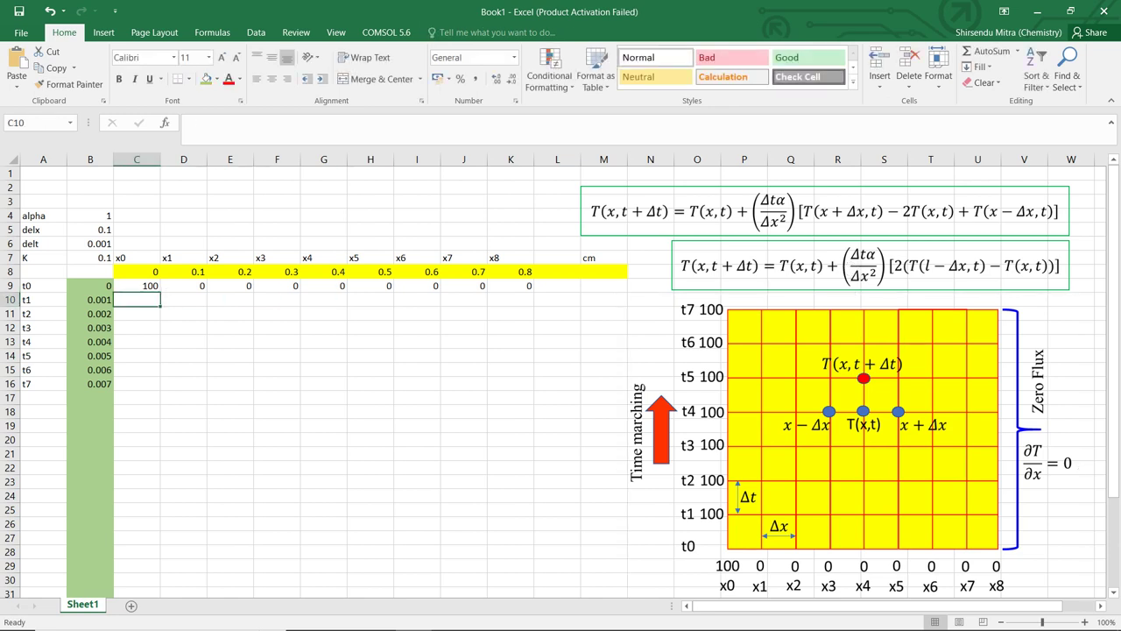
pyautogui.write('100')
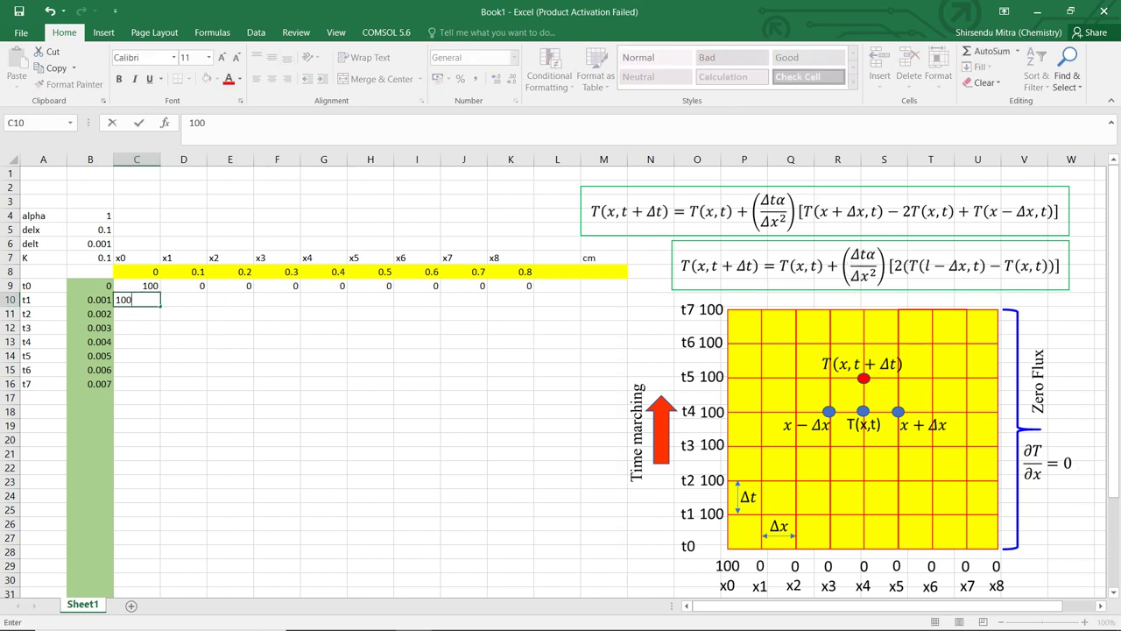
pyautogui.press('Return')
pyautogui.write('10')
pyautogui.hotkey('ctrl', 'Return')
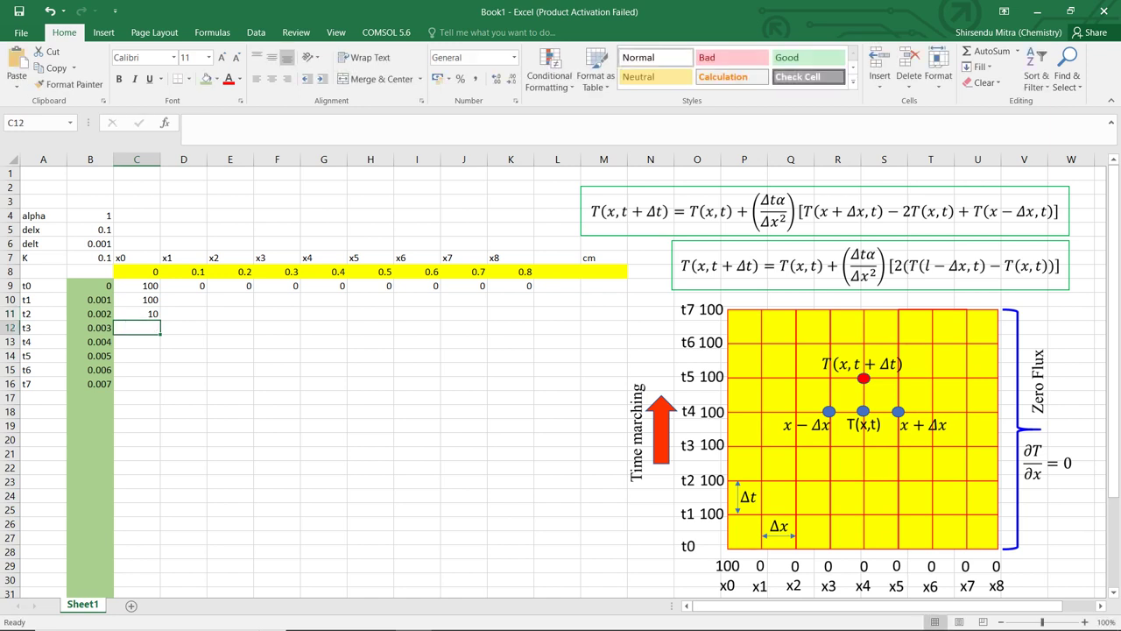
pyautogui.write('100')
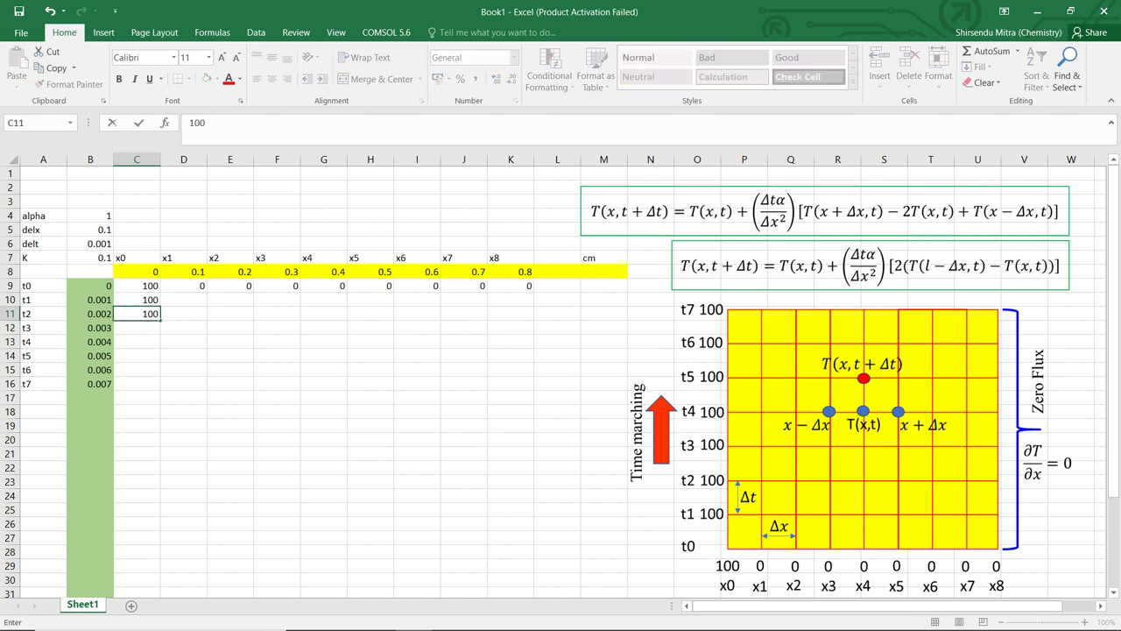
pyautogui.click(230, 327)
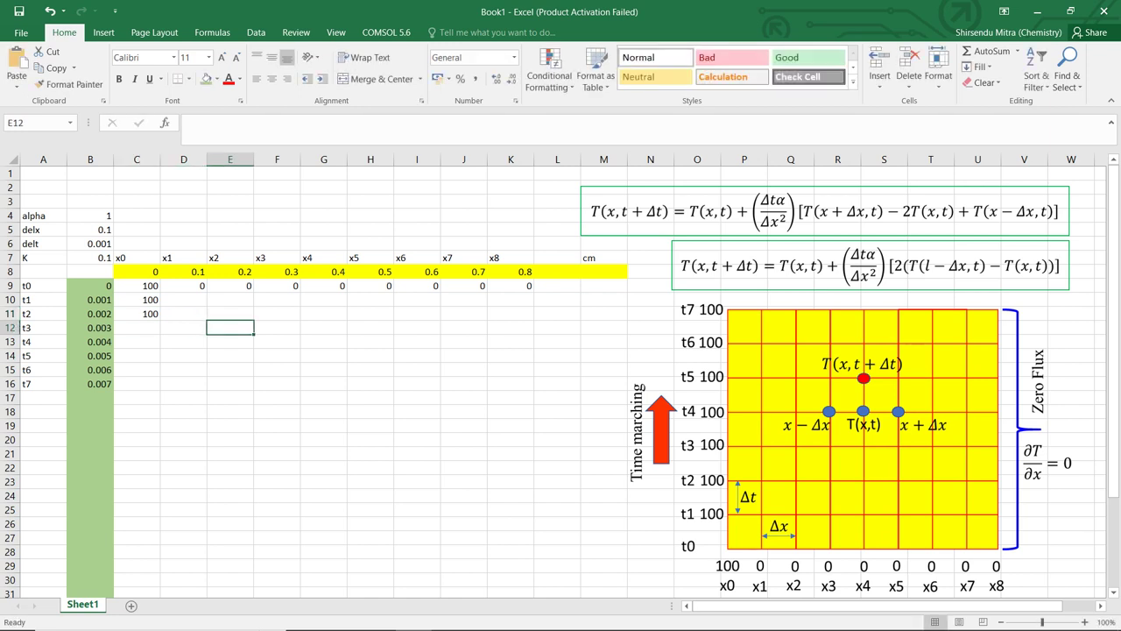
pyautogui.moveTo(137, 285); pyautogui.dragTo(161, 386)
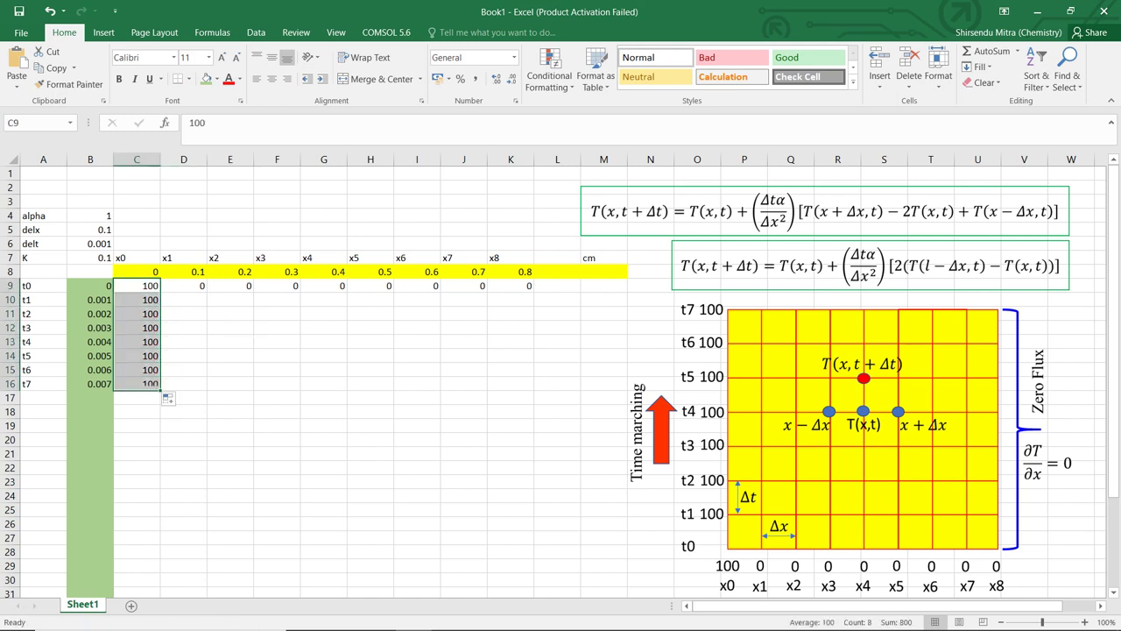
pyautogui.click(229, 383)
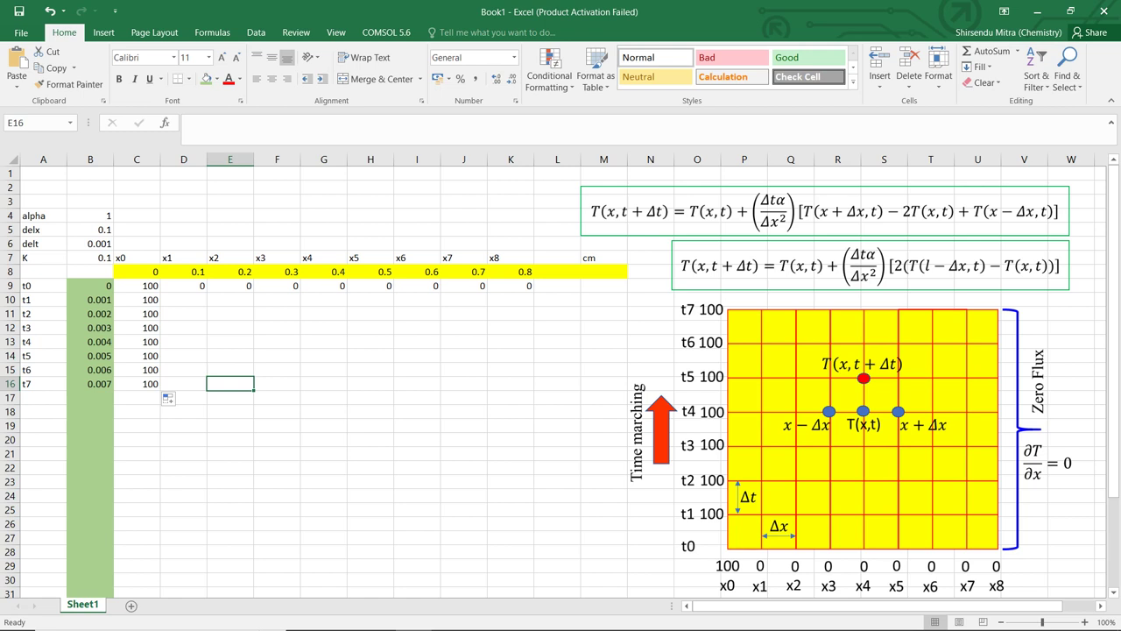
# Step: Shade the x8 boundary cells K10:K17 with a light gold fill
pyautogui.moveTo(510, 299); pyautogui.dragTo(511, 401)
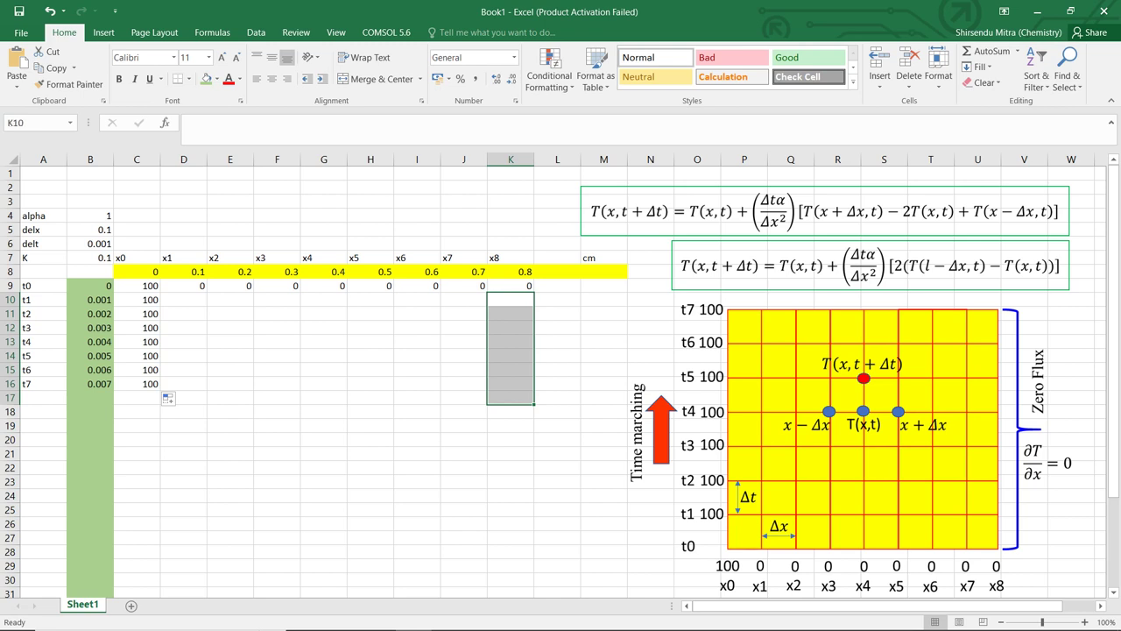
pyautogui.click(216, 79)
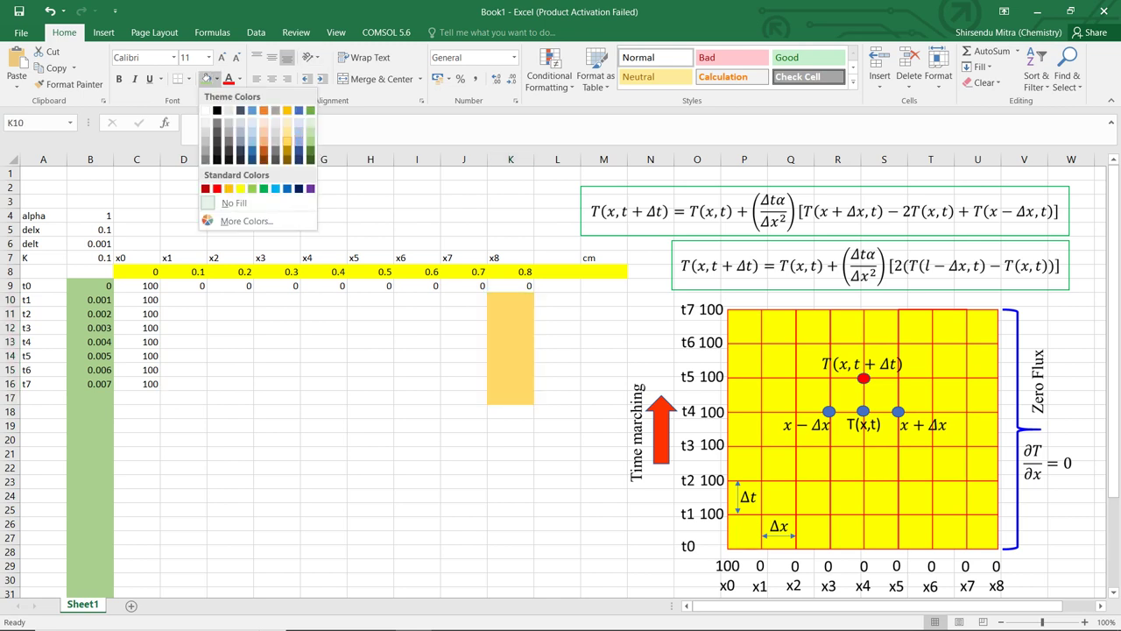
pyautogui.click(287, 140)
# Step: Shade the interior grid cells D10:J16, x1 to x7 over t1 to t7, with a light gray fill
pyautogui.moveTo(184, 300); pyautogui.dragTo(464, 384)
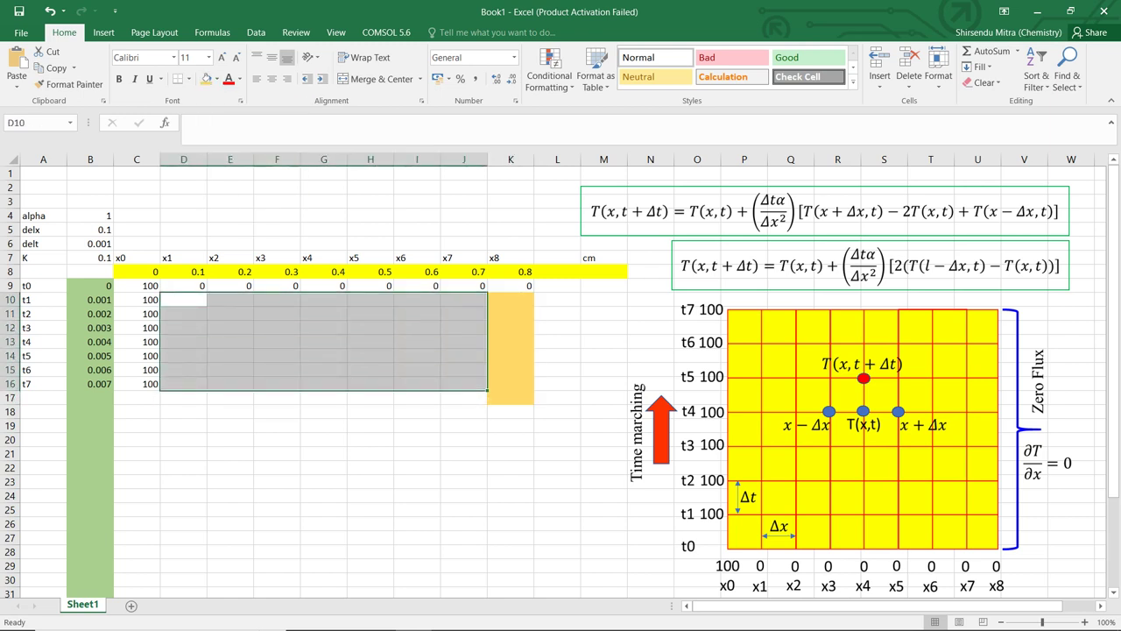
pyautogui.click(217, 78)
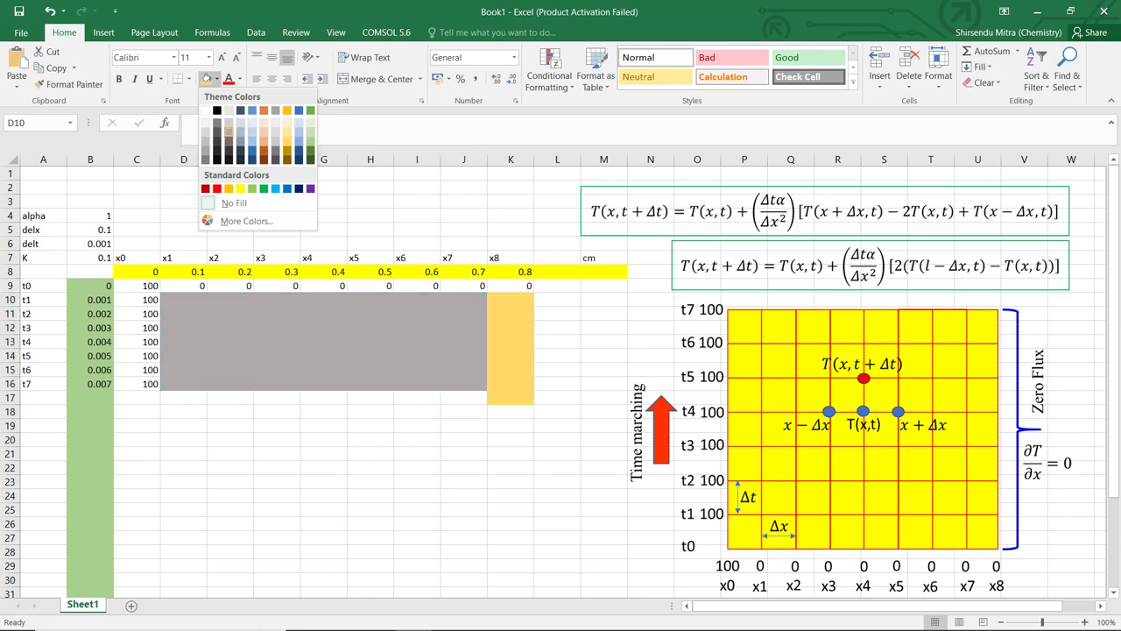
pyautogui.click(229, 133)
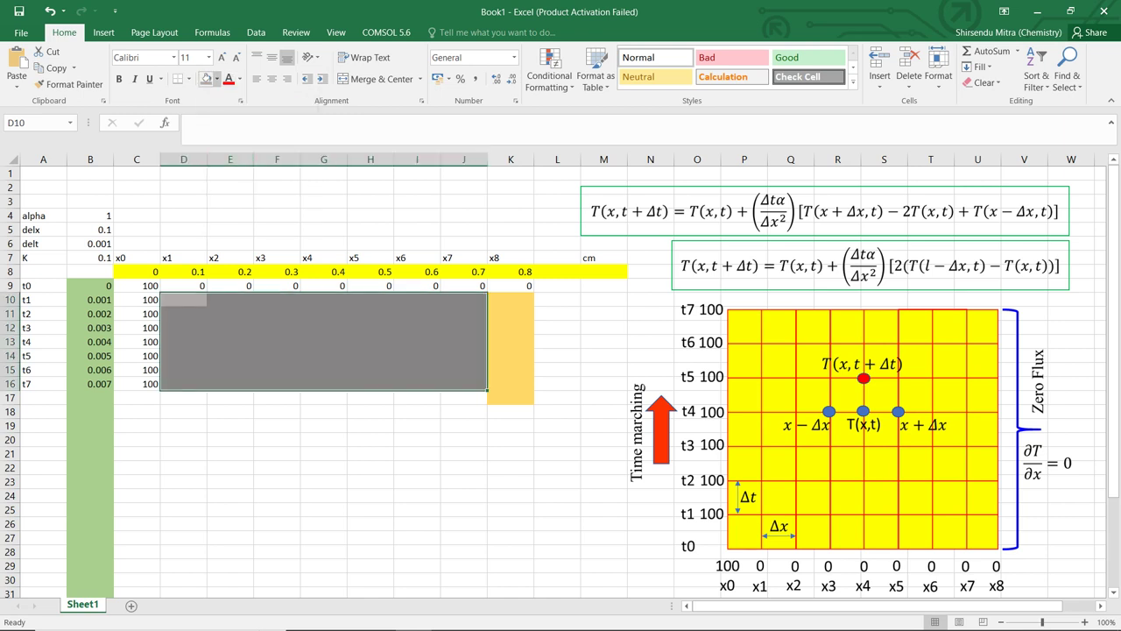
pyautogui.click(216, 79)
pyautogui.click(229, 131)
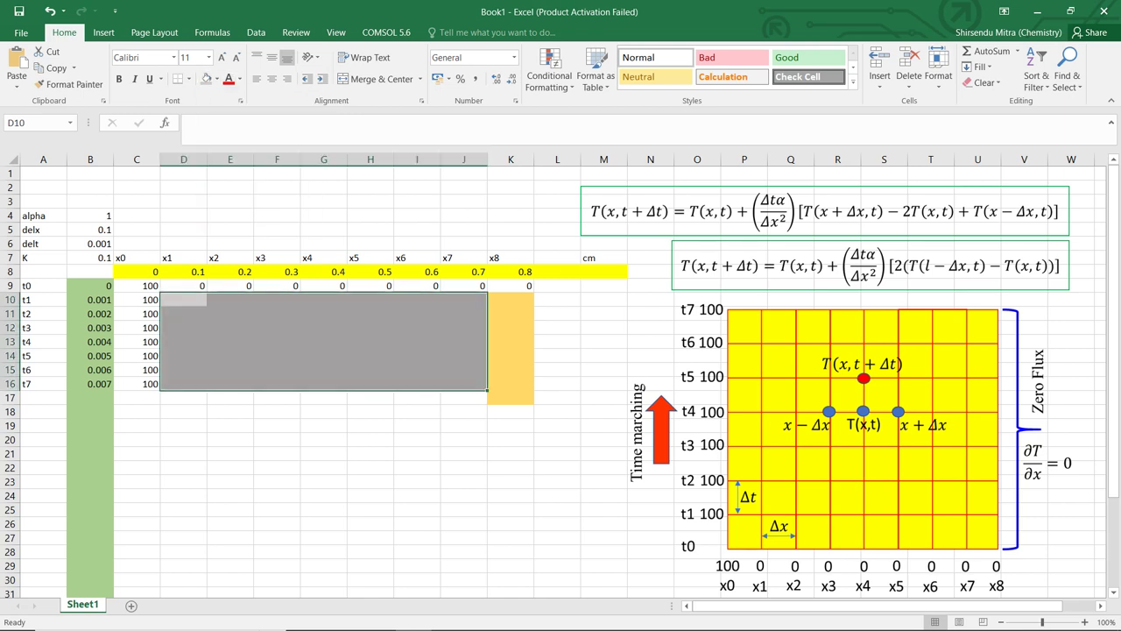
pyautogui.click(369, 467)
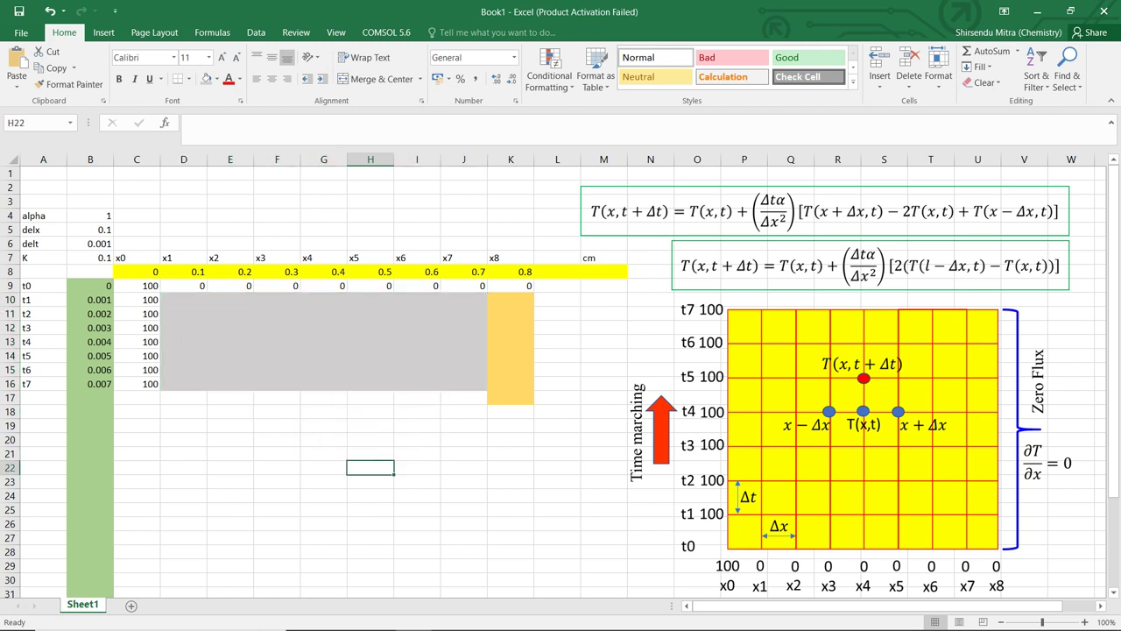
pyautogui.click(511, 396)
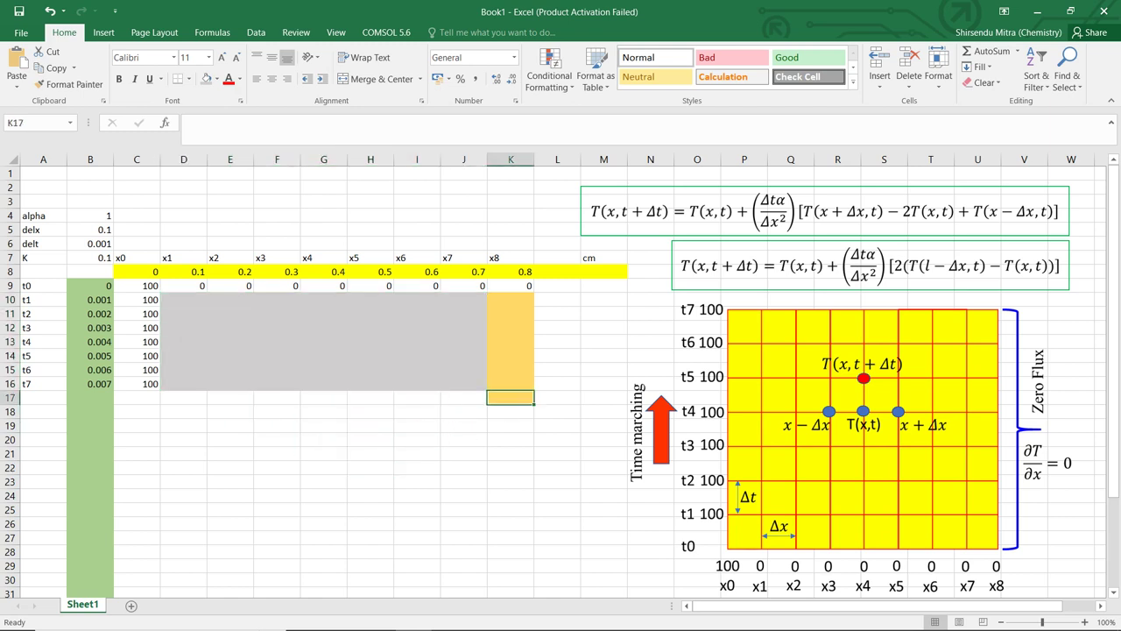
pyautogui.rightClick(511, 398)
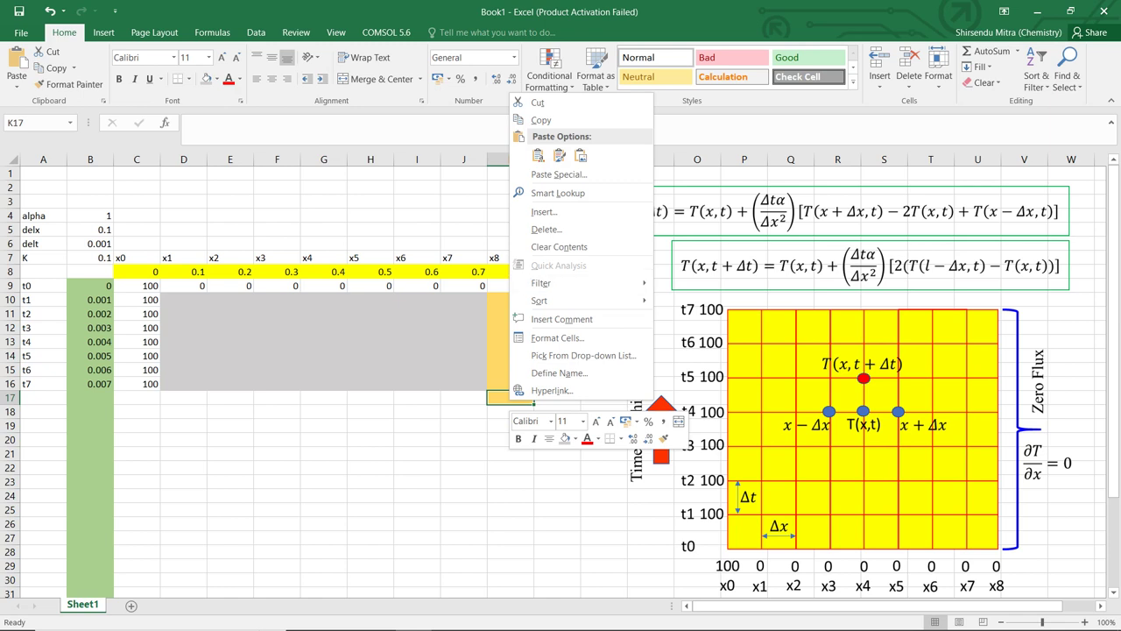
pyautogui.press('Escape')
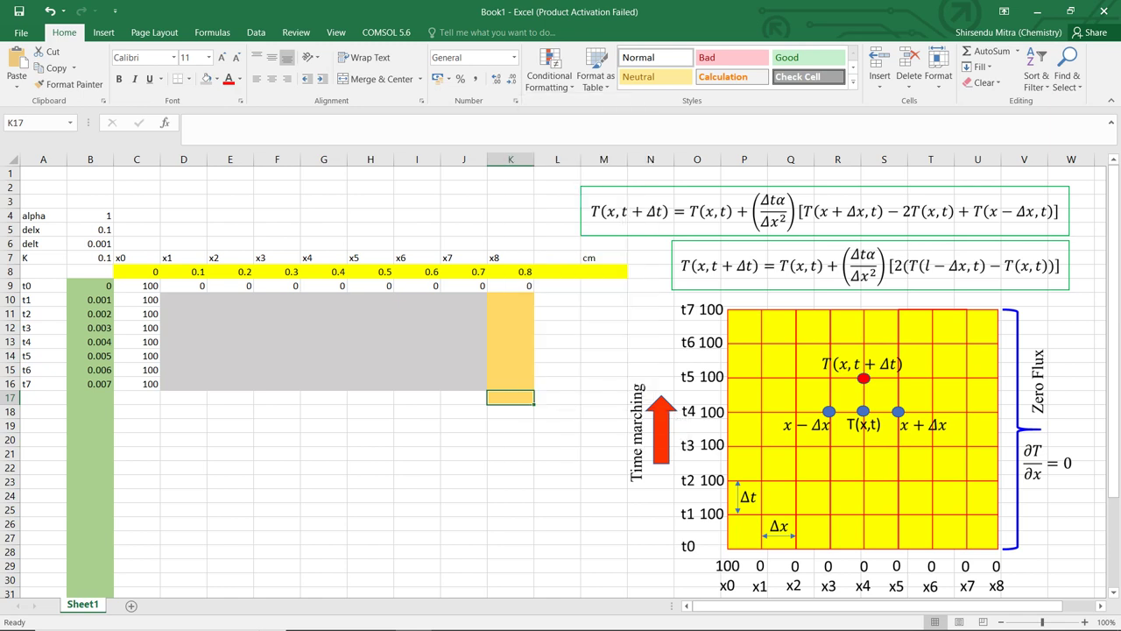
pyautogui.click(511, 453)
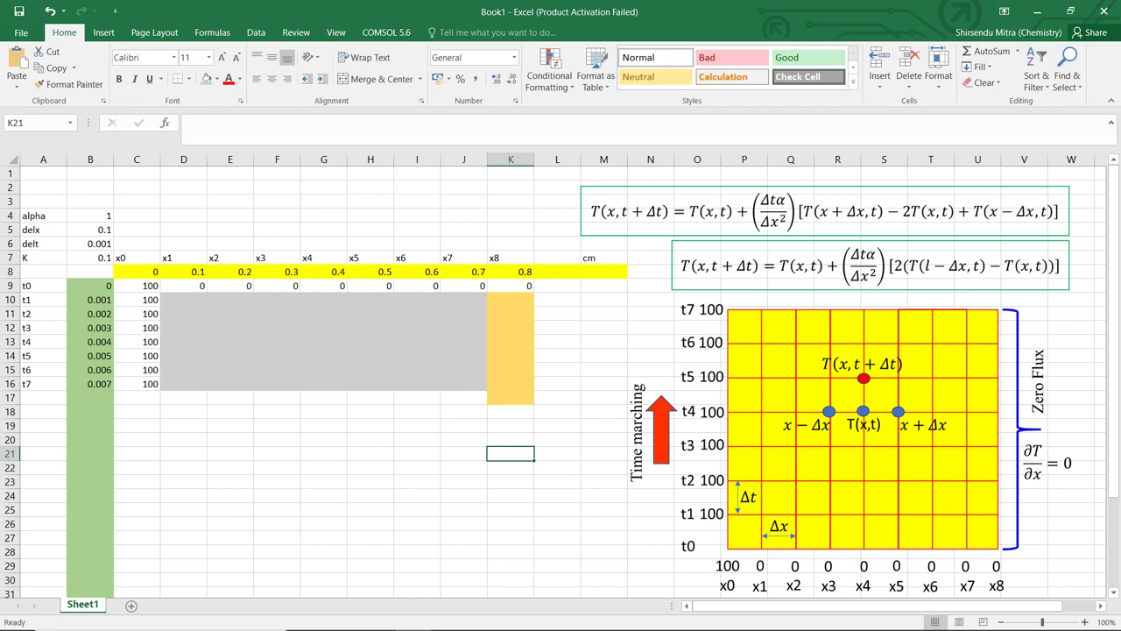
# Step: Apply all borders to the interior cells D10:J16 and to the x8 boundary cells K10:K16
pyautogui.moveTo(183, 300); pyautogui.dragTo(464, 384)
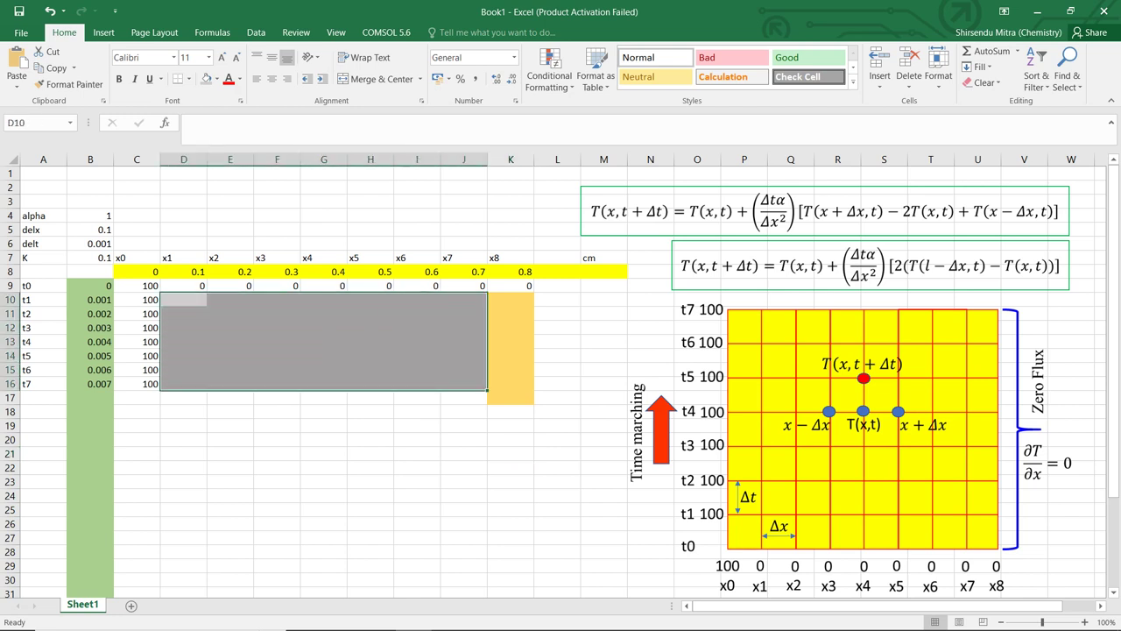
pyautogui.click(189, 78)
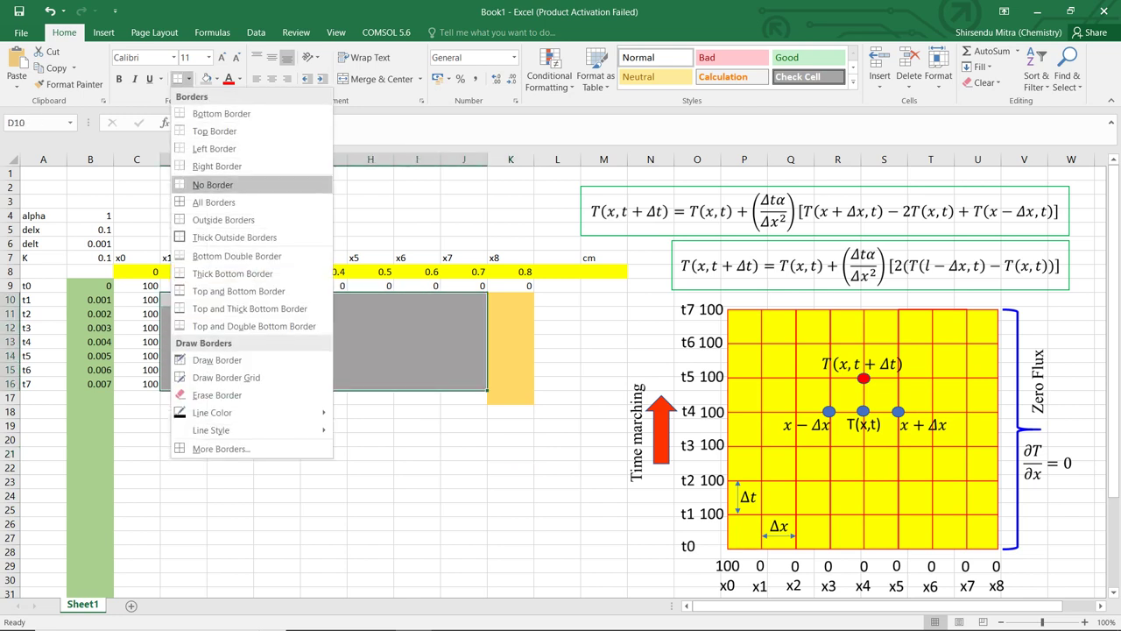
pyautogui.click(214, 202)
pyautogui.click(417, 481)
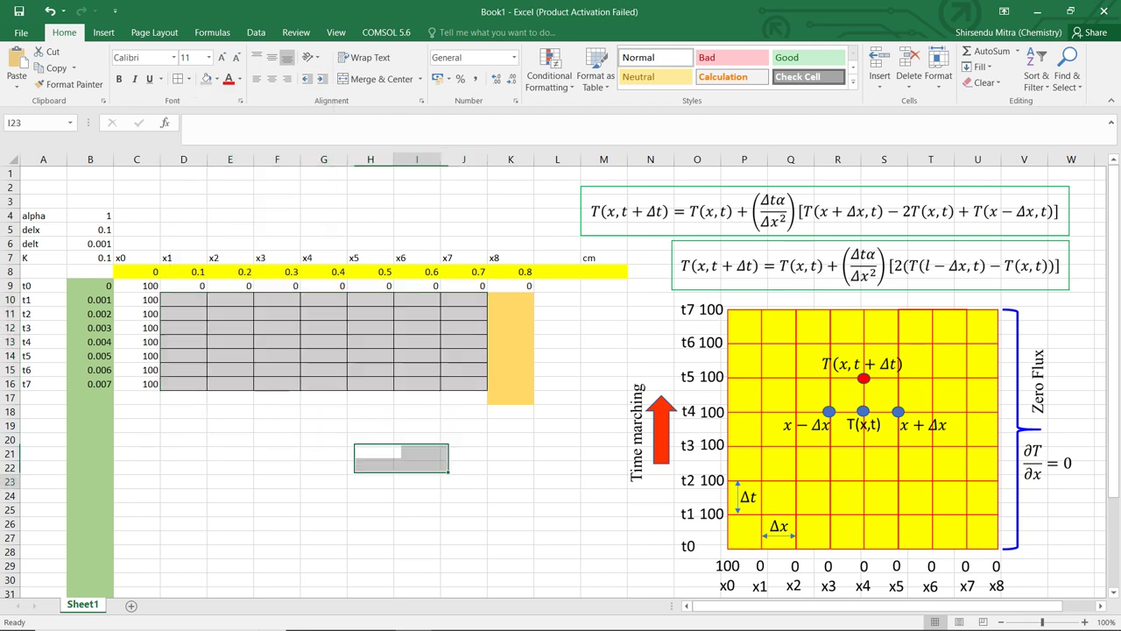
pyautogui.moveTo(510, 300); pyautogui.dragTo(511, 383)
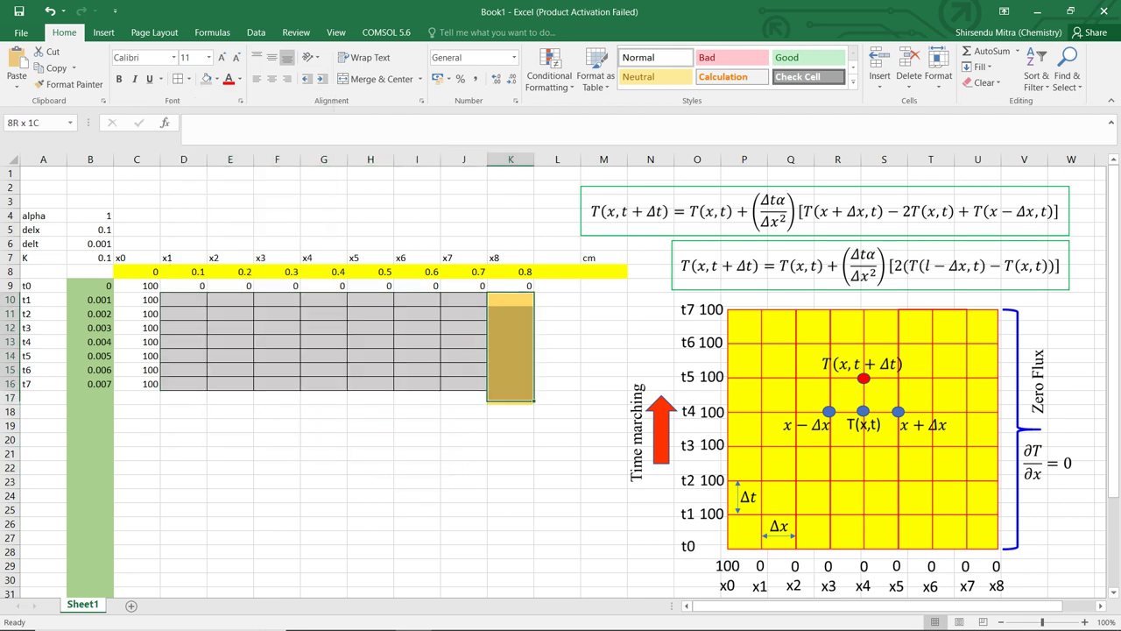
pyautogui.click(178, 79)
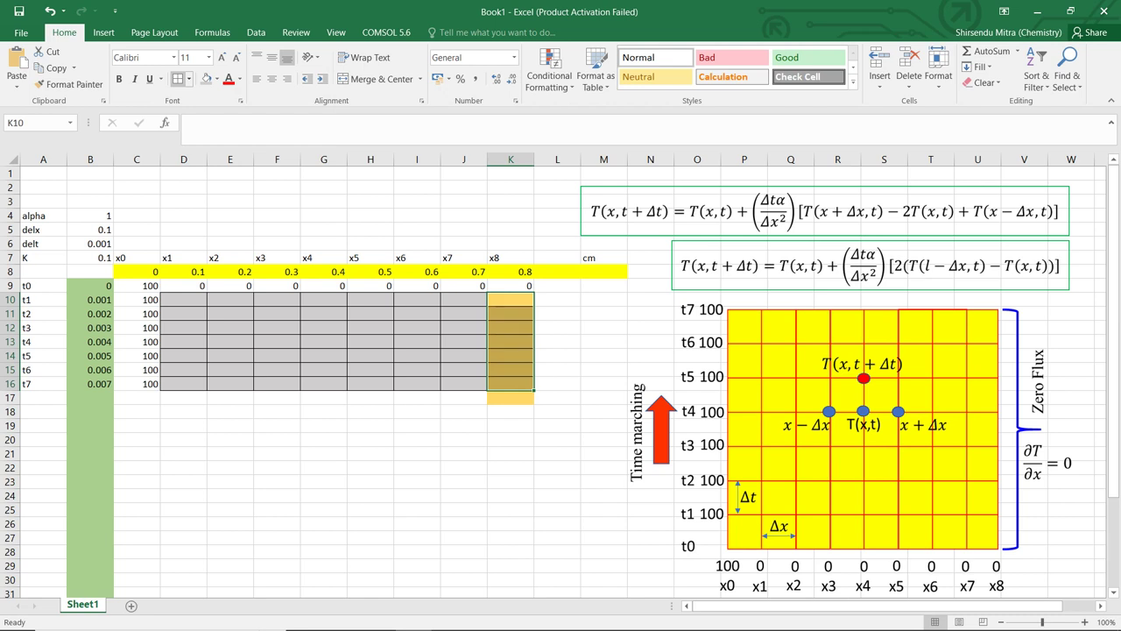
pyautogui.click(557, 397)
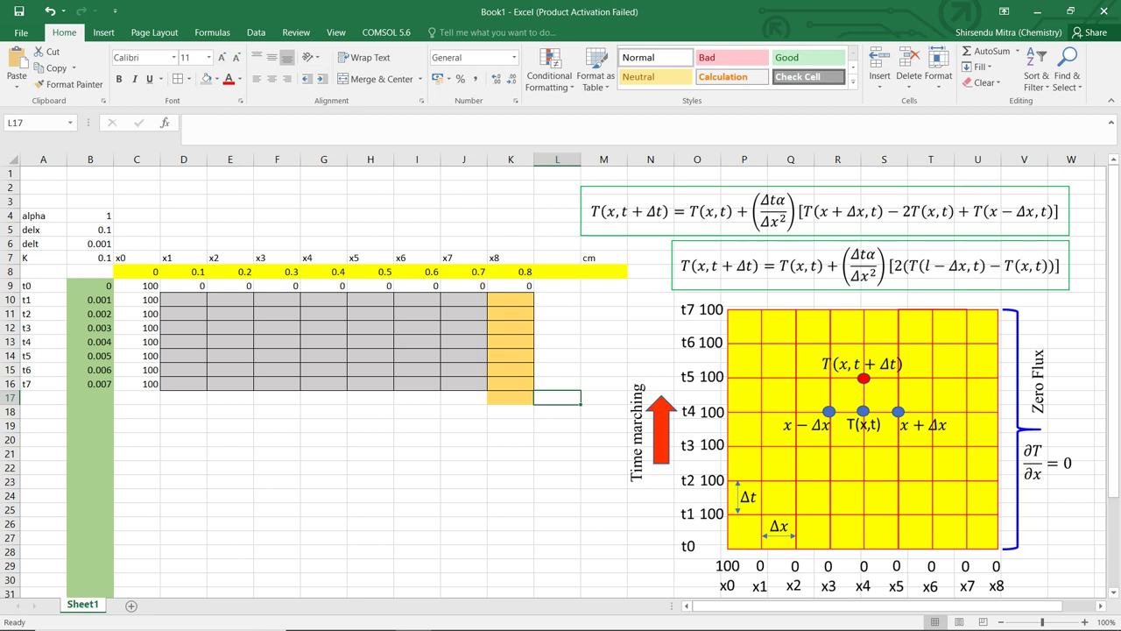
pyautogui.click(183, 299)
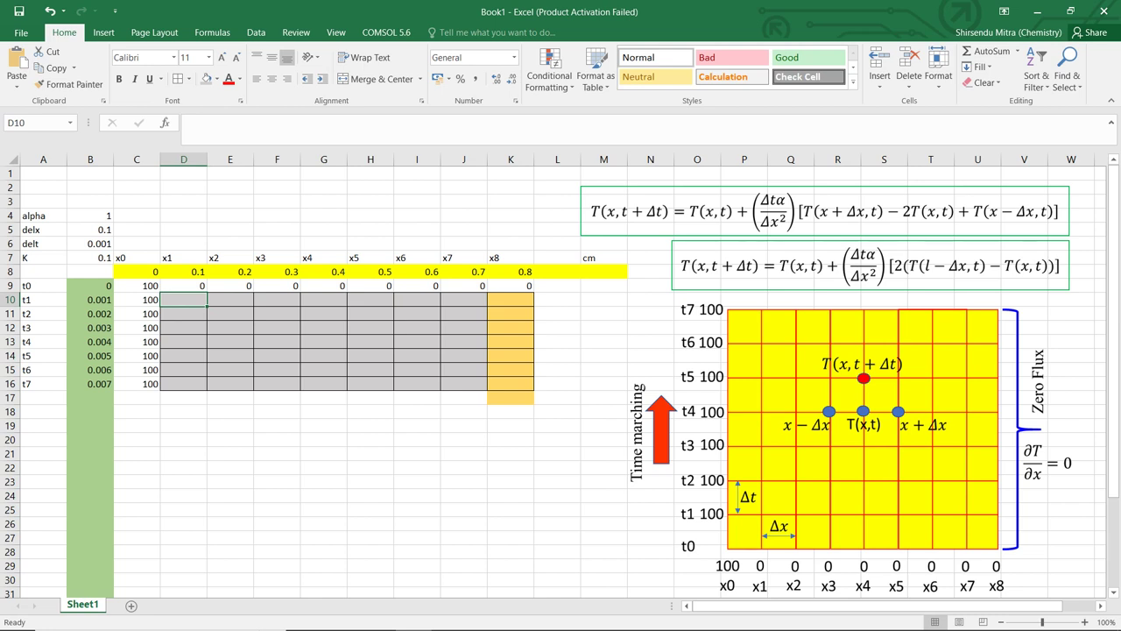
pyautogui.press('Up')
pyautogui.press('Up')
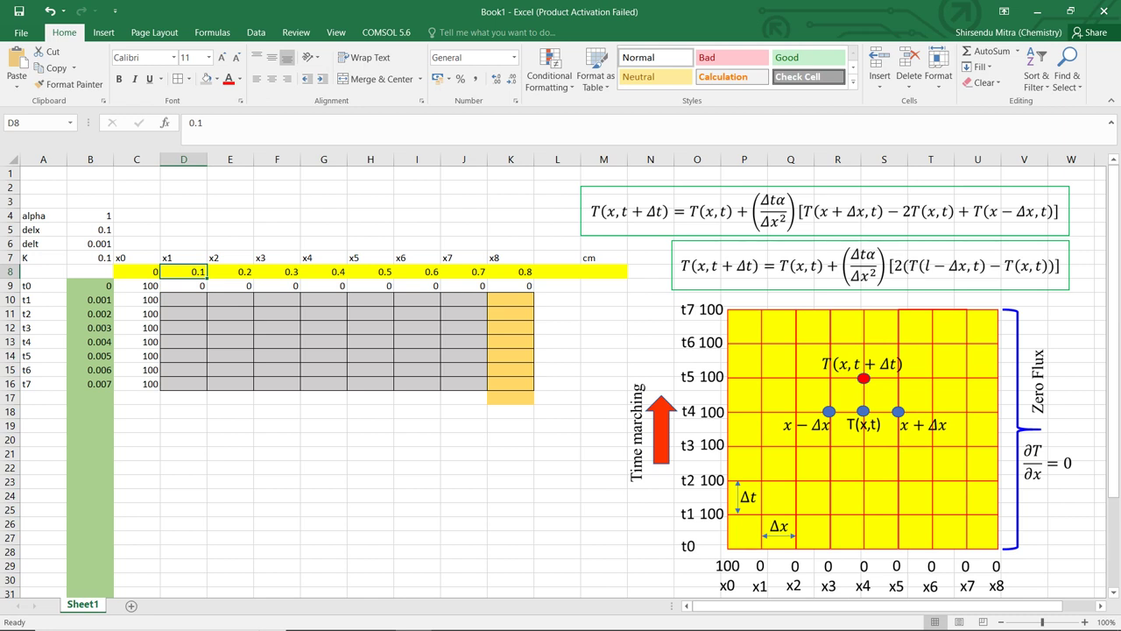
pyautogui.click(91, 300)
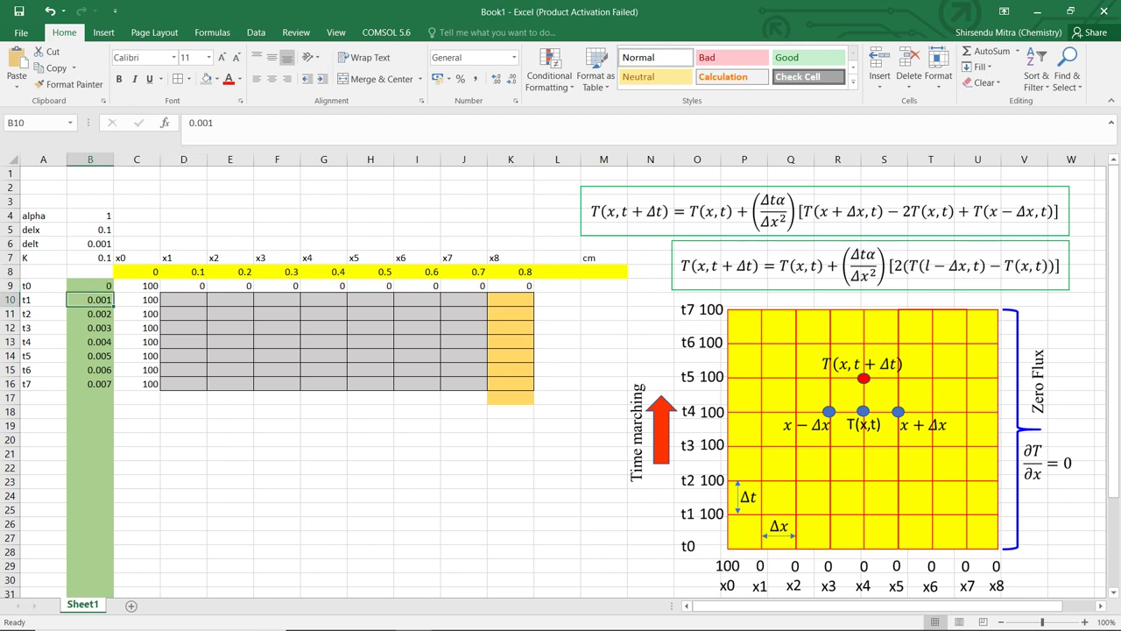
pyautogui.click(91, 285)
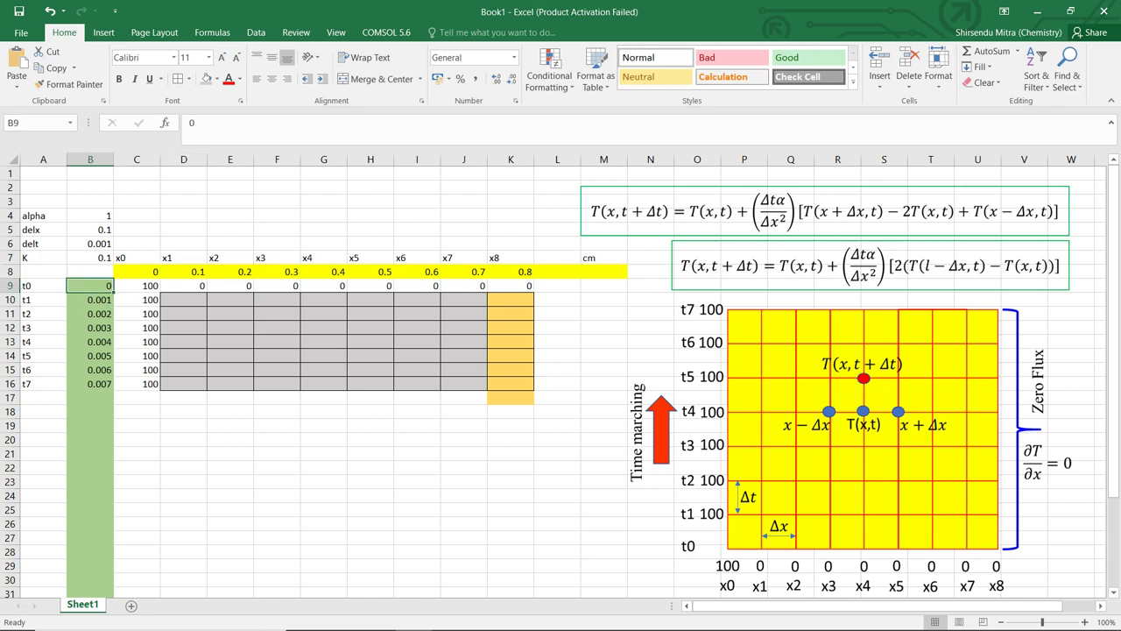
pyautogui.click(90, 300)
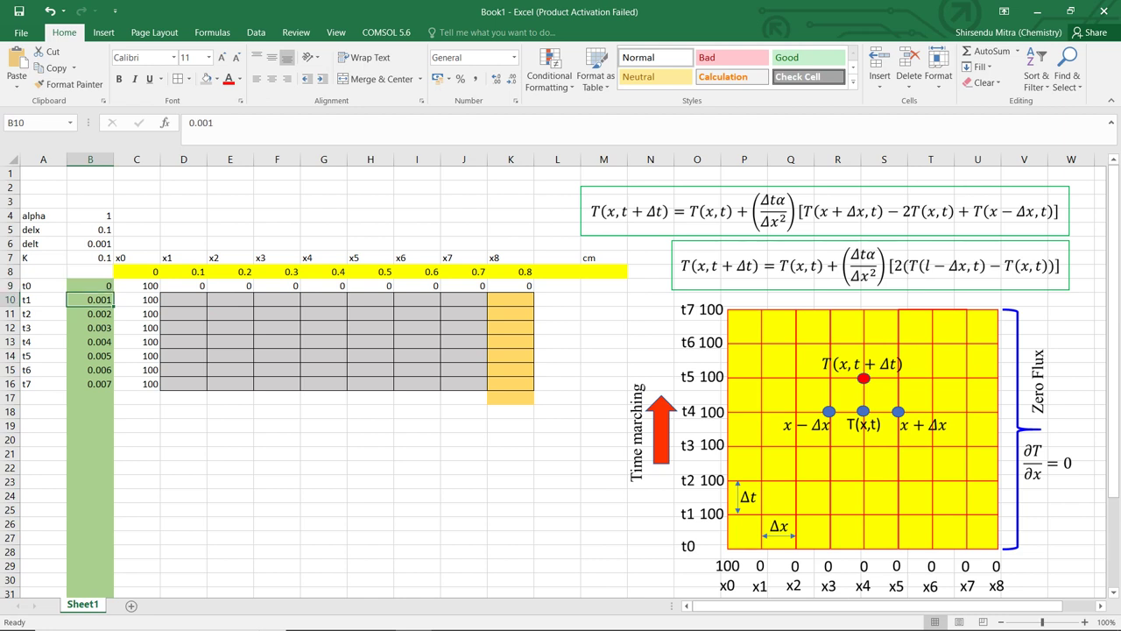
# Step: Delete the K formula from B7, leaving the cell empty
pyautogui.click(91, 257)
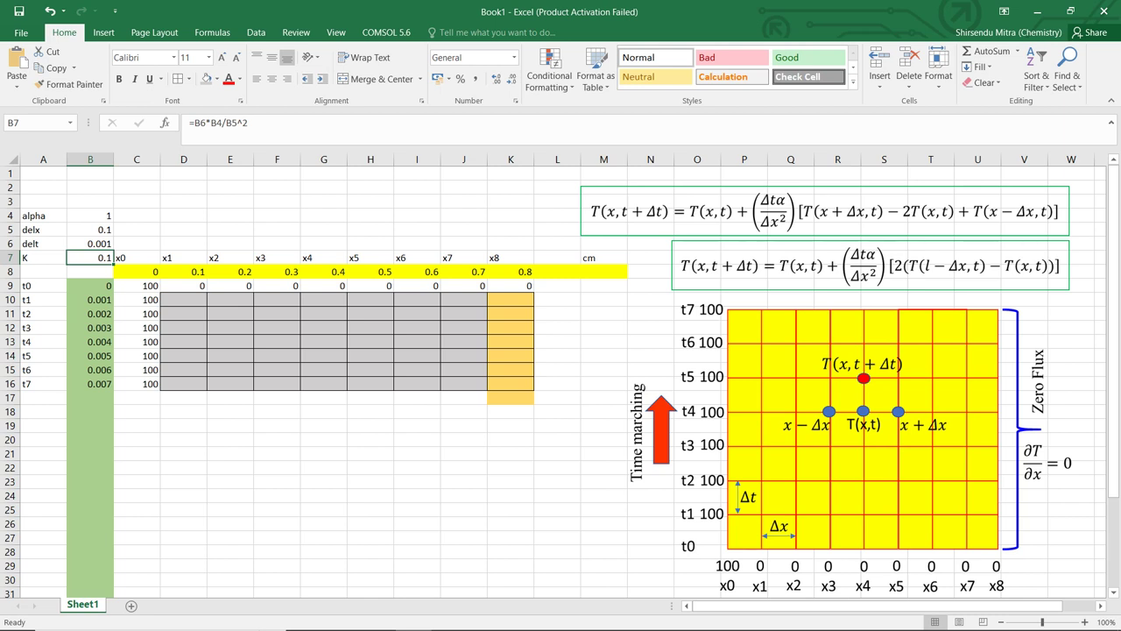
pyautogui.press('F2')
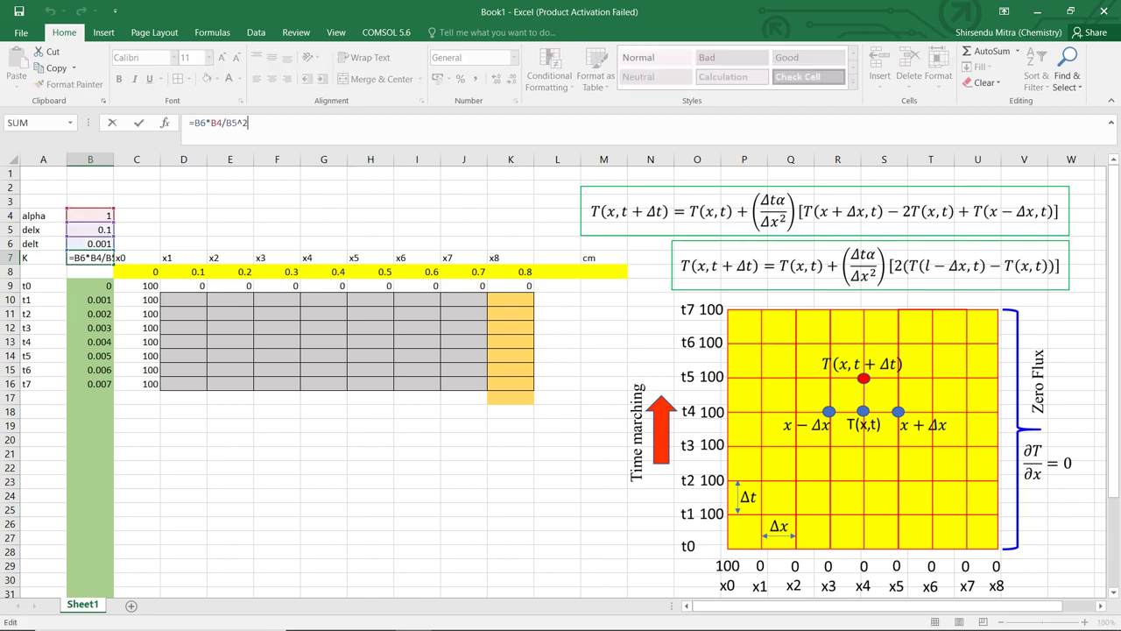
pyautogui.press('BackSpace')
pyautogui.press('BackSpace')
pyautogui.press('BackSpace')
pyautogui.press('BackSpace')
pyautogui.press('BackSpace')
pyautogui.press('BackSpace')
pyautogui.press('BackSpace')
pyautogui.press('BackSpace')
pyautogui.press('BackSpace')
pyautogui.press('BackSpace')
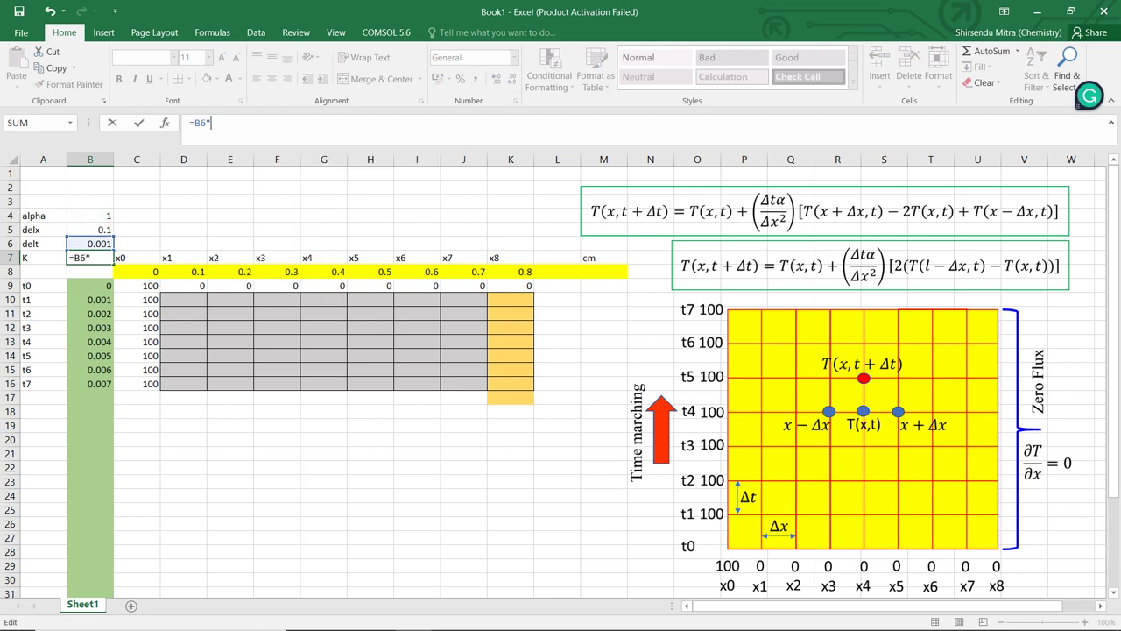
pyautogui.press('BackSpace')
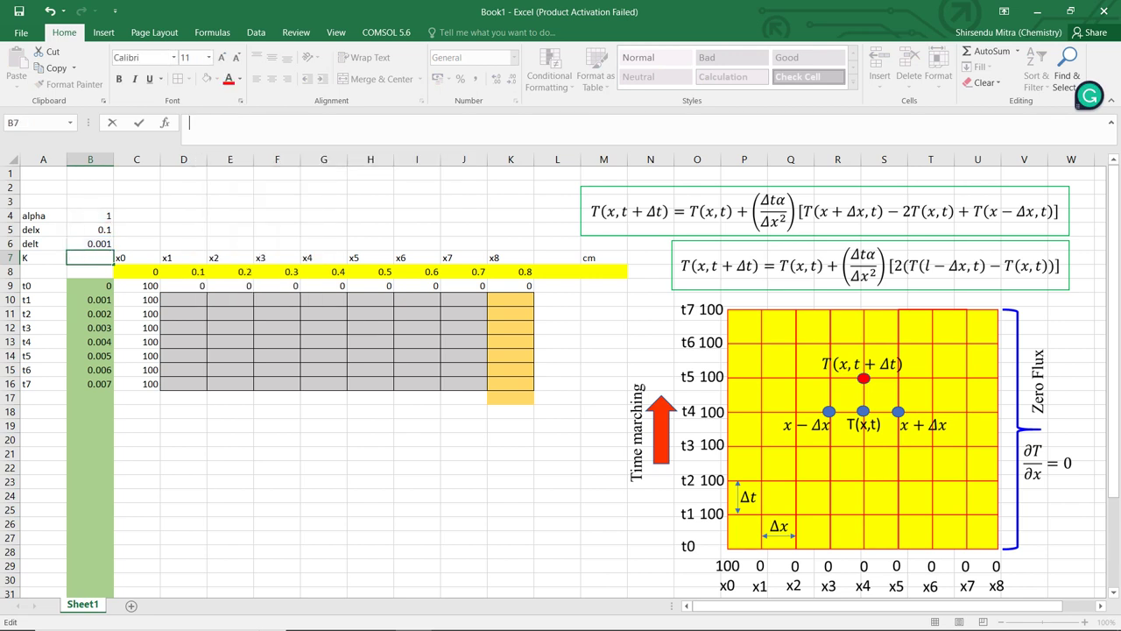
pyautogui.click(184, 244)
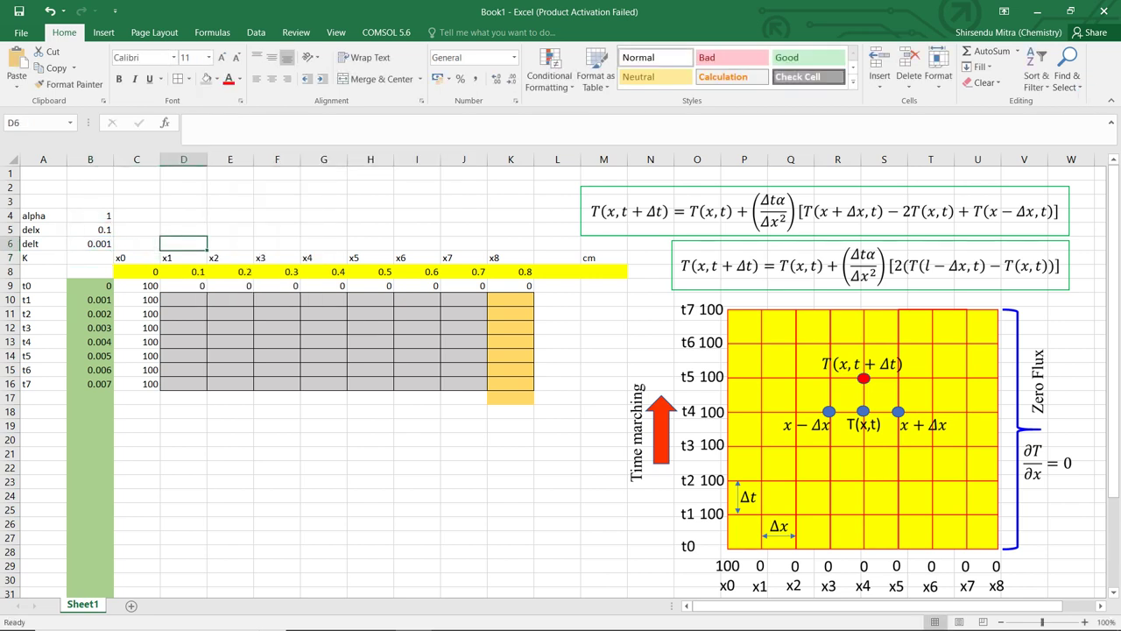
# Step: Calculate K in B7 from delt, alpha and delx with the formula =(B6*B4)/B5^2
pyautogui.click(90, 258)
pyautogui.write('=')
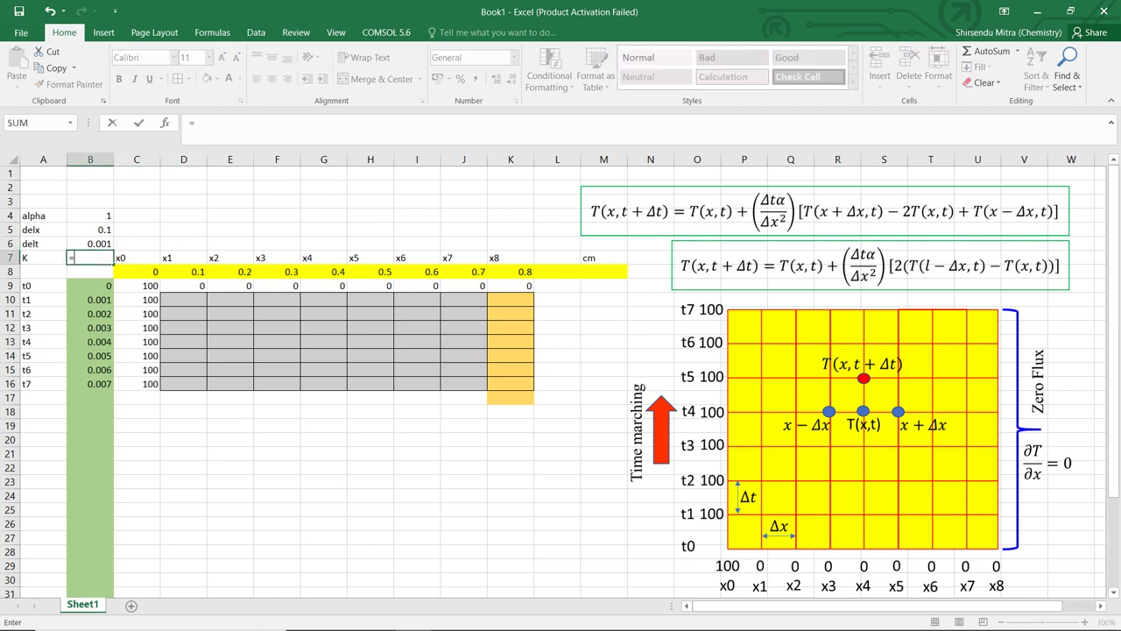
pyautogui.press('Up')
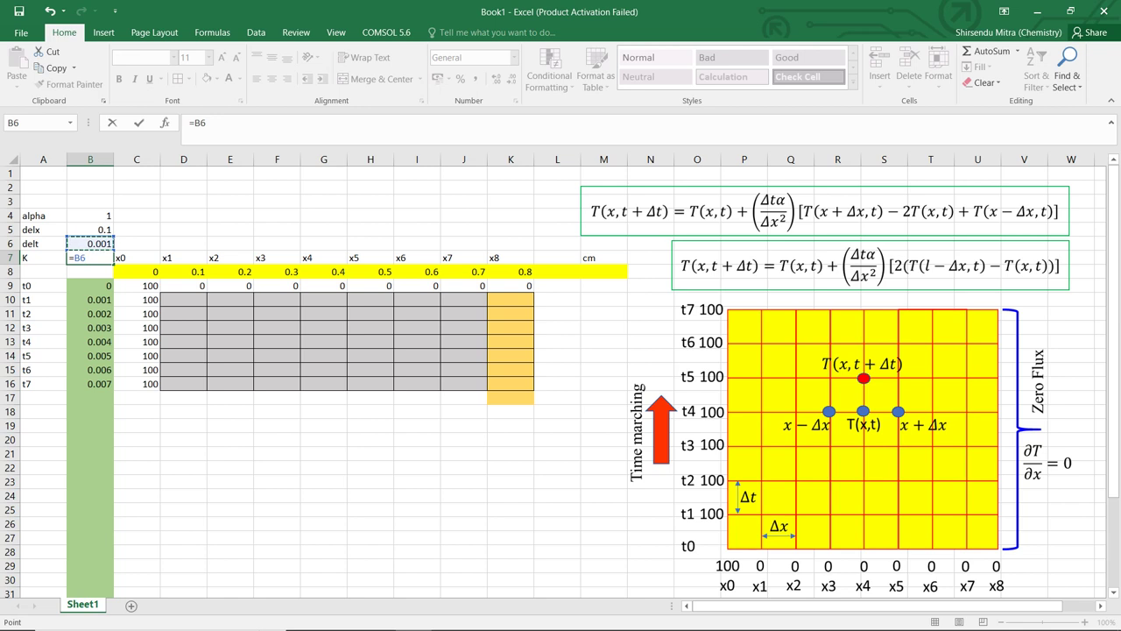
pyautogui.write('/')
pyautogui.press('BackSpace')
pyautogui.write('*')
pyautogui.press('Up')
pyautogui.press('Up')
pyautogui.press('Up')
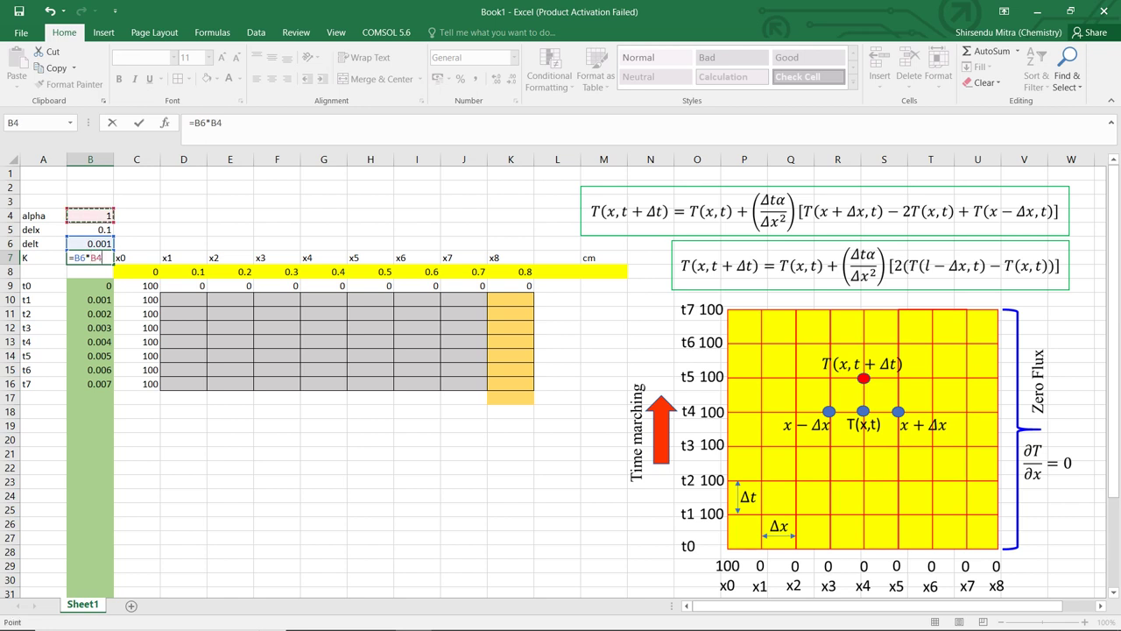
pyautogui.write(')')
pyautogui.click(73, 257)
pyautogui.write('(')
pyautogui.write('/')
pyautogui.click(90, 229)
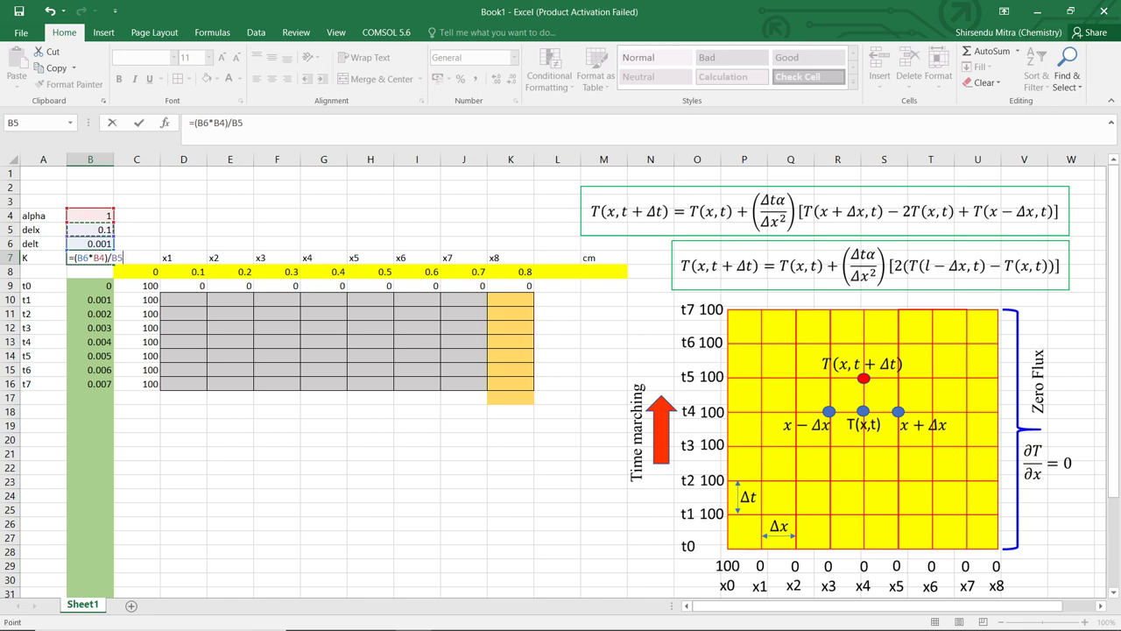
pyautogui.write('^2')
pyautogui.press('Return')
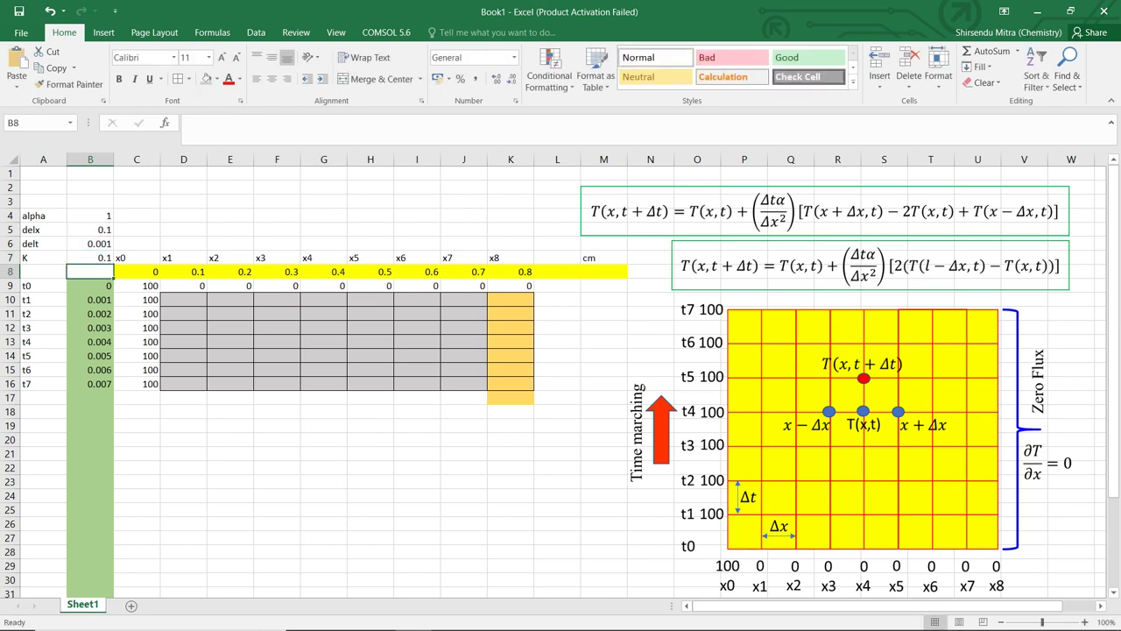
pyautogui.click(91, 257)
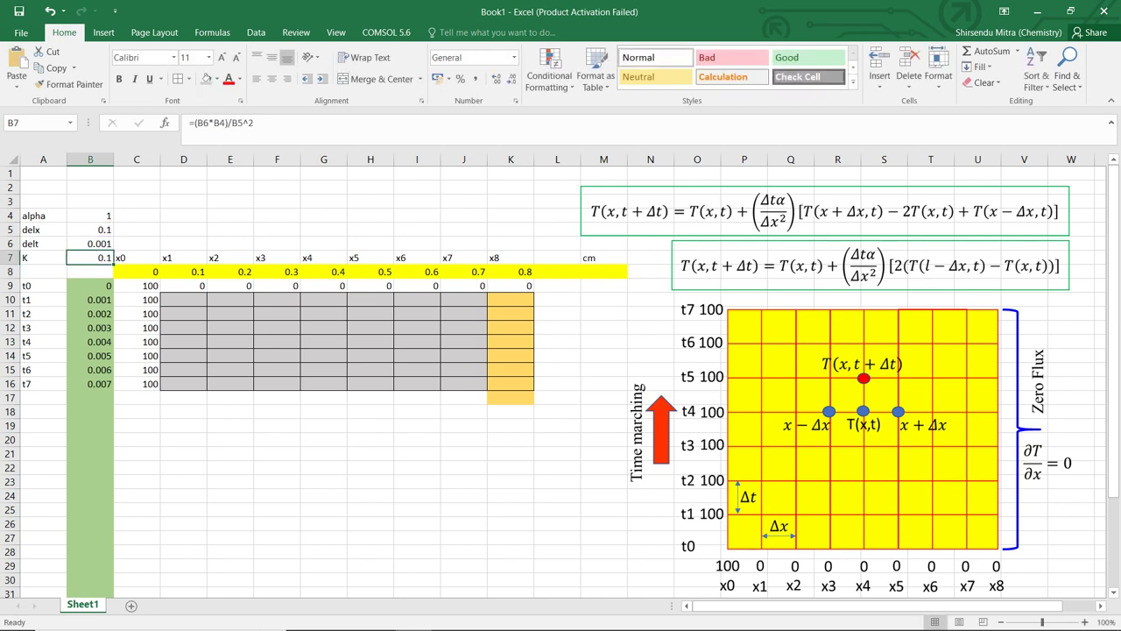
# Step: Enter the interior-node formula =D9+$B$7*(E9-2*D9+D9) in D10 for x1 at t1
pyautogui.click(183, 299)
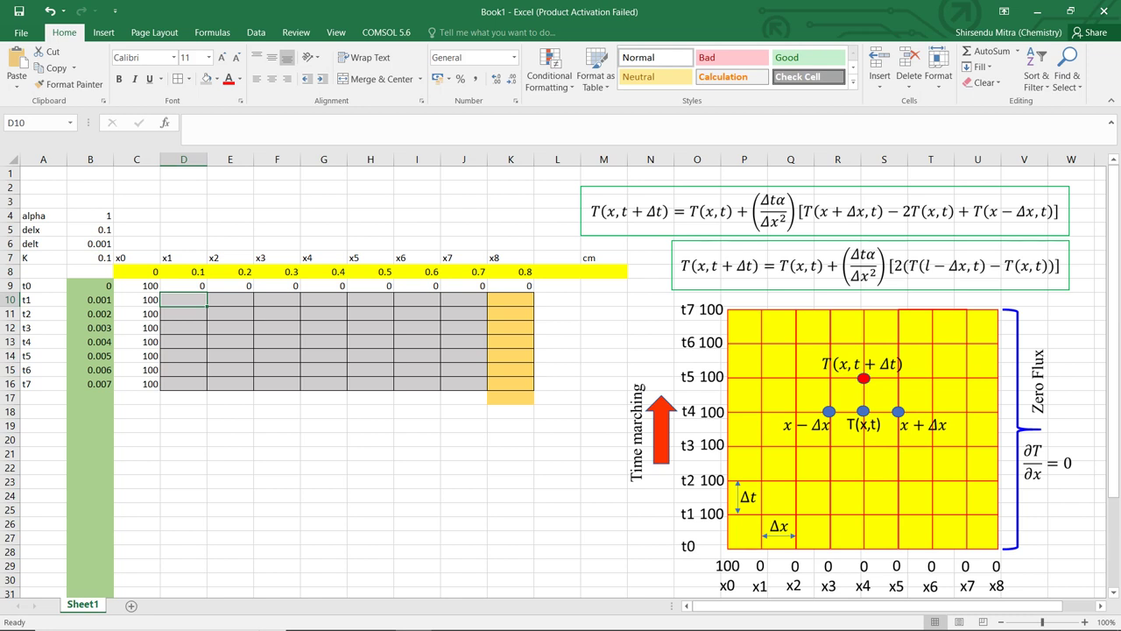
pyautogui.write('=')
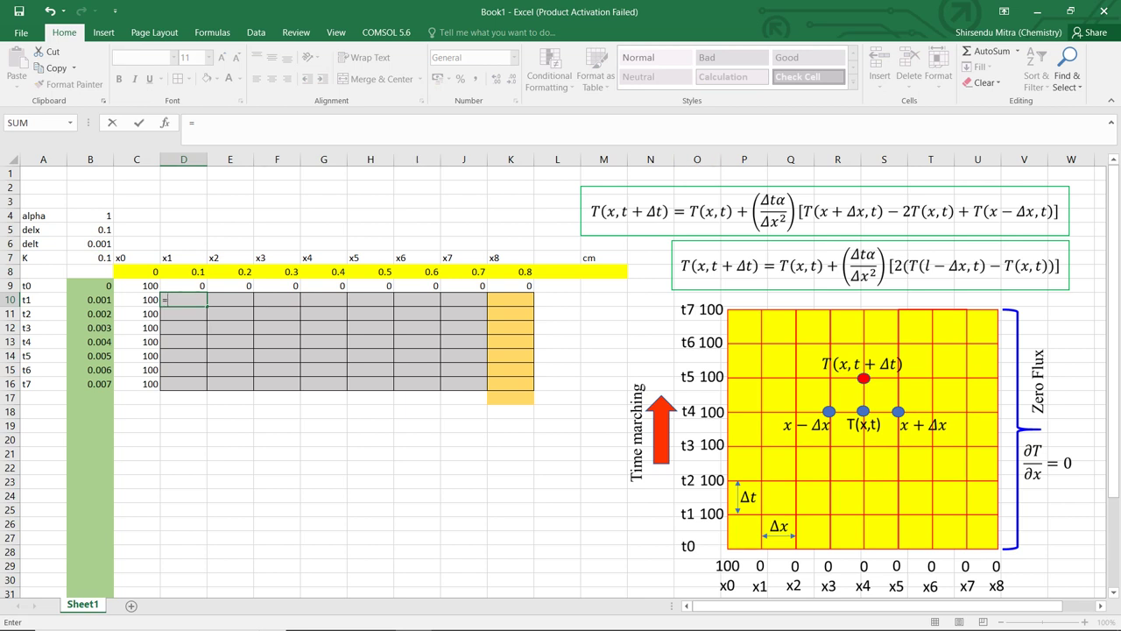
pyautogui.press('Up')
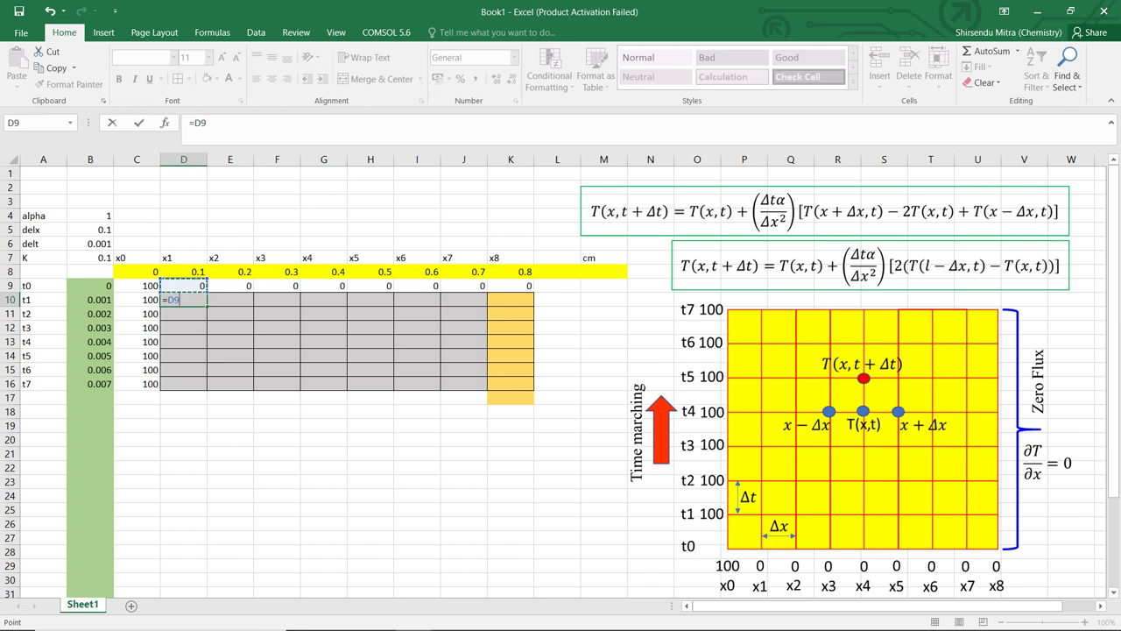
pyautogui.write('+')
pyautogui.click(90, 258)
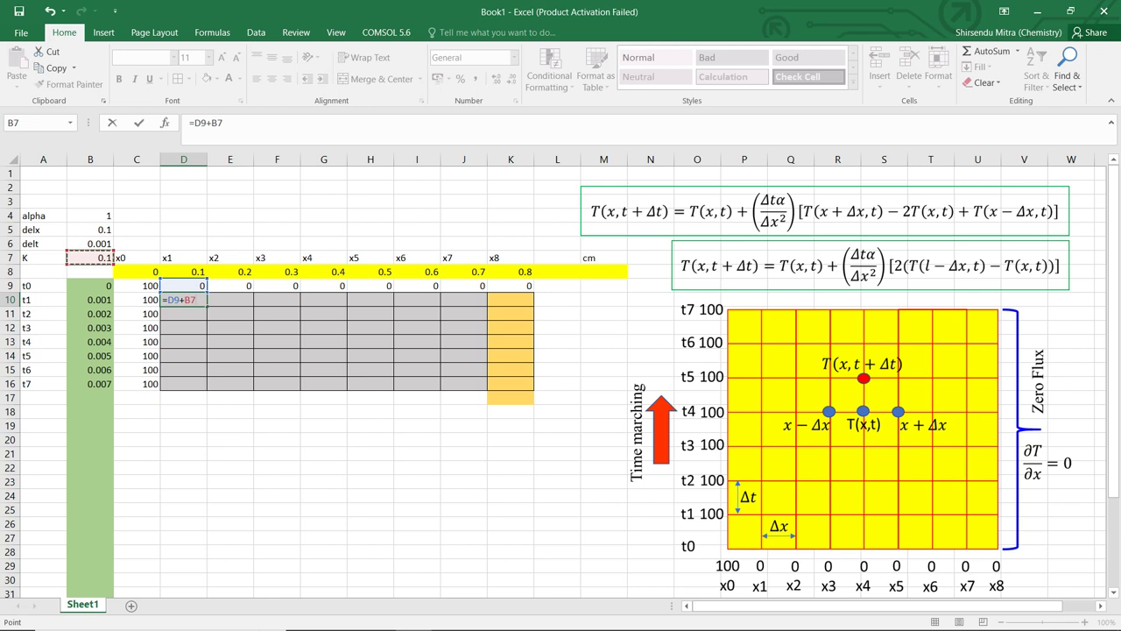
pyautogui.click(184, 300)
pyautogui.write('$B$7*(')
pyautogui.click(231, 286)
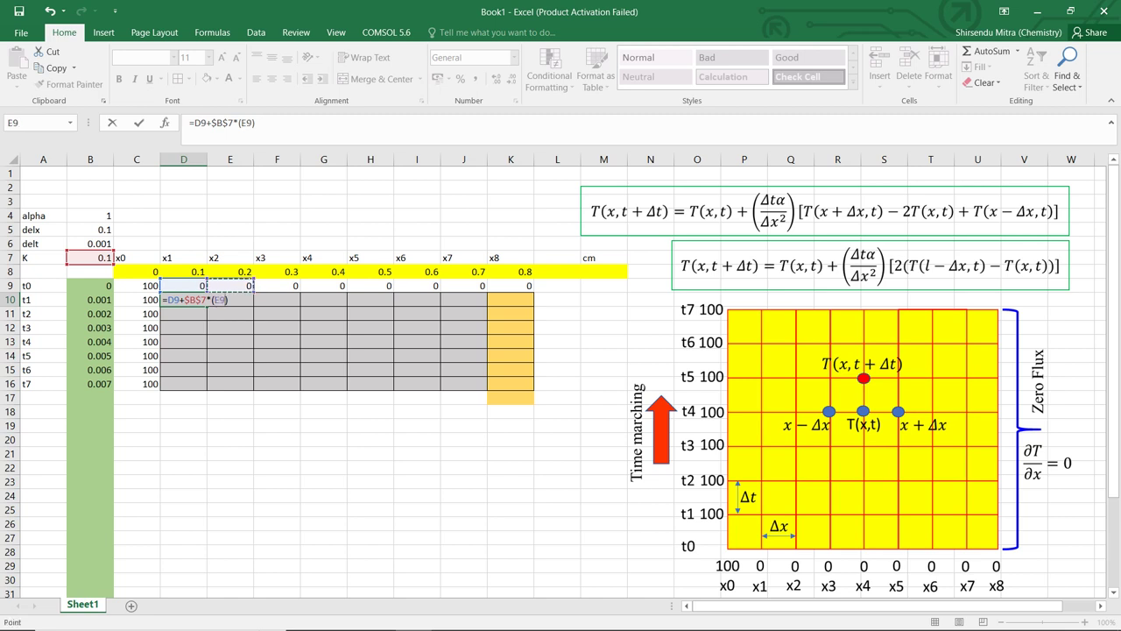
pyautogui.write('-2*')
pyautogui.click(183, 286)
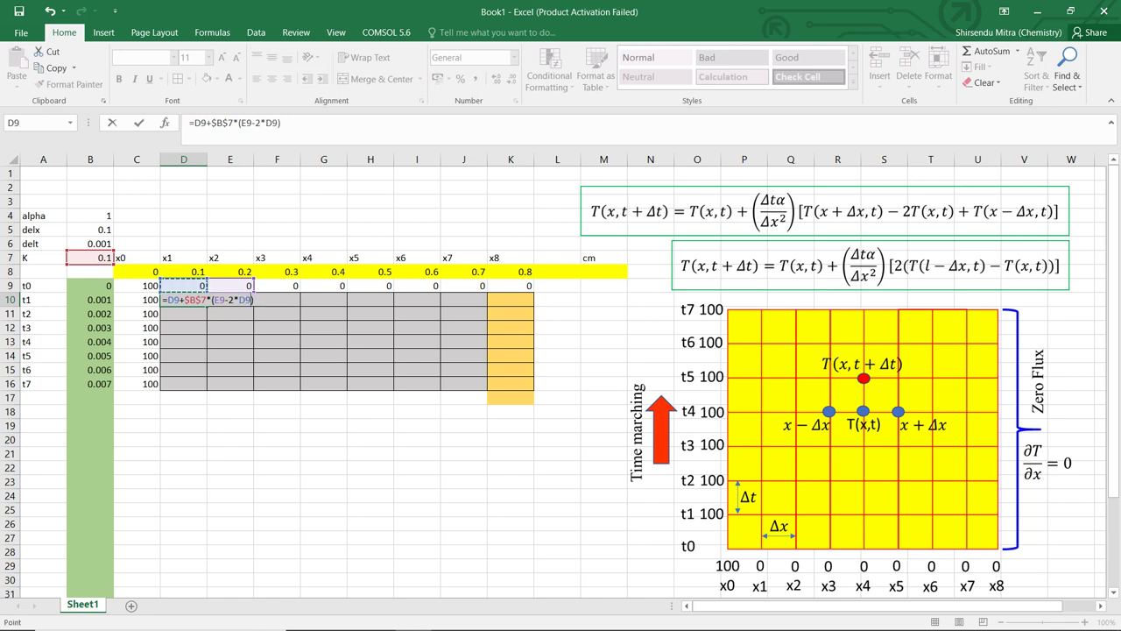
pyautogui.write('+')
pyautogui.press('Up')
pyautogui.press('Left')
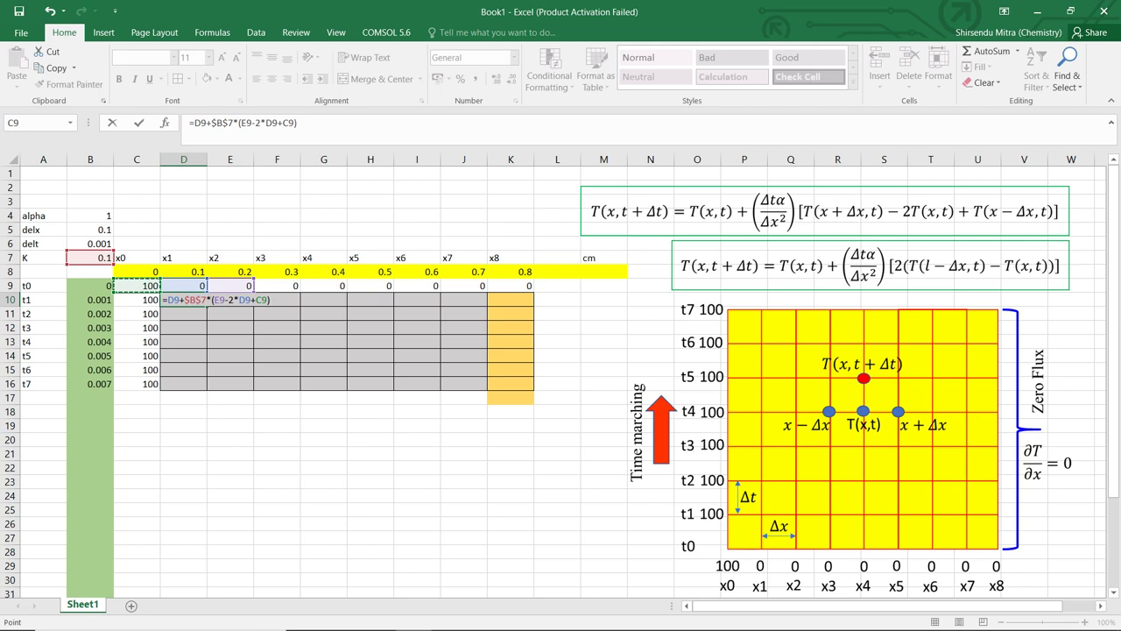
pyautogui.press('Right')
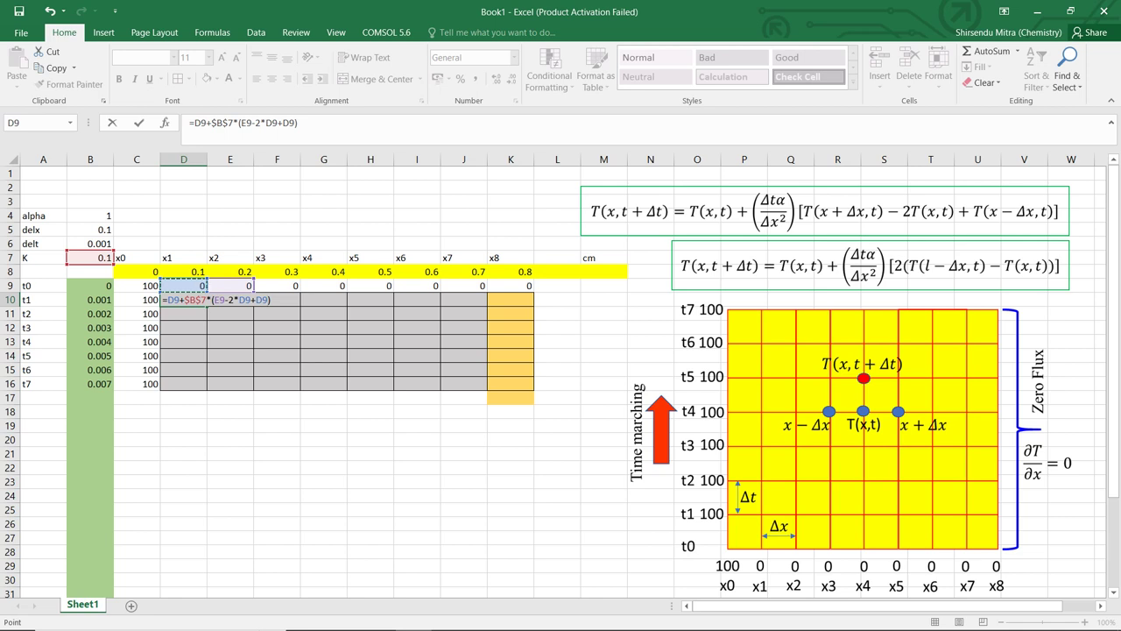
pyautogui.press('F2')
pyautogui.press('Return')
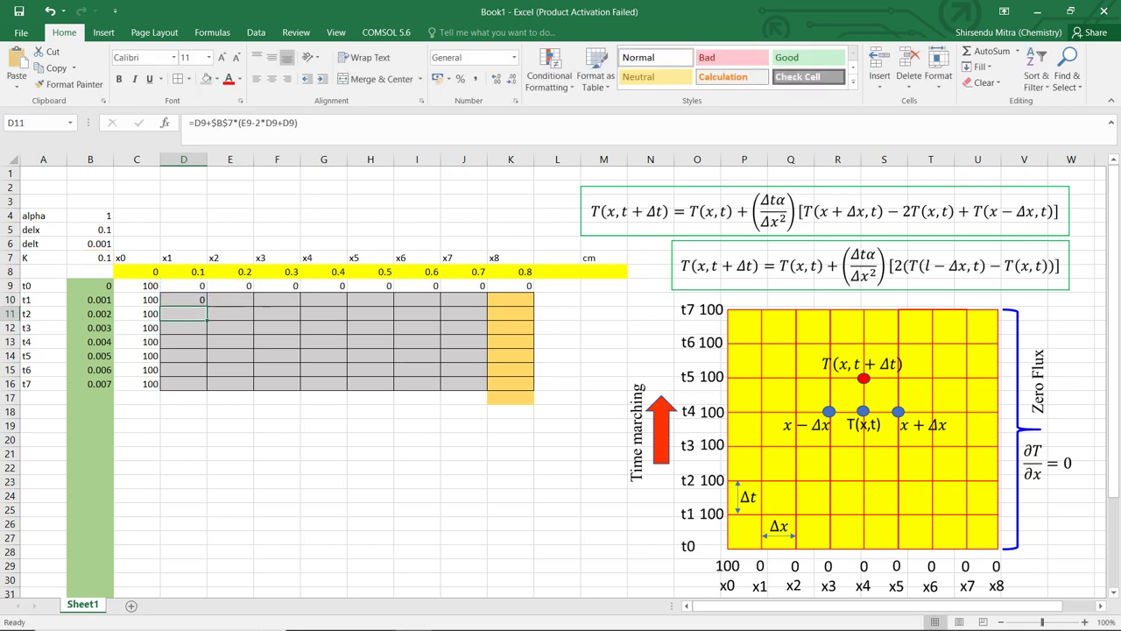
# Step: Correct the last term of the D10 formula to C9, giving =D9+$B$7*(E9-2*D9+C9)
pyautogui.click(183, 300)
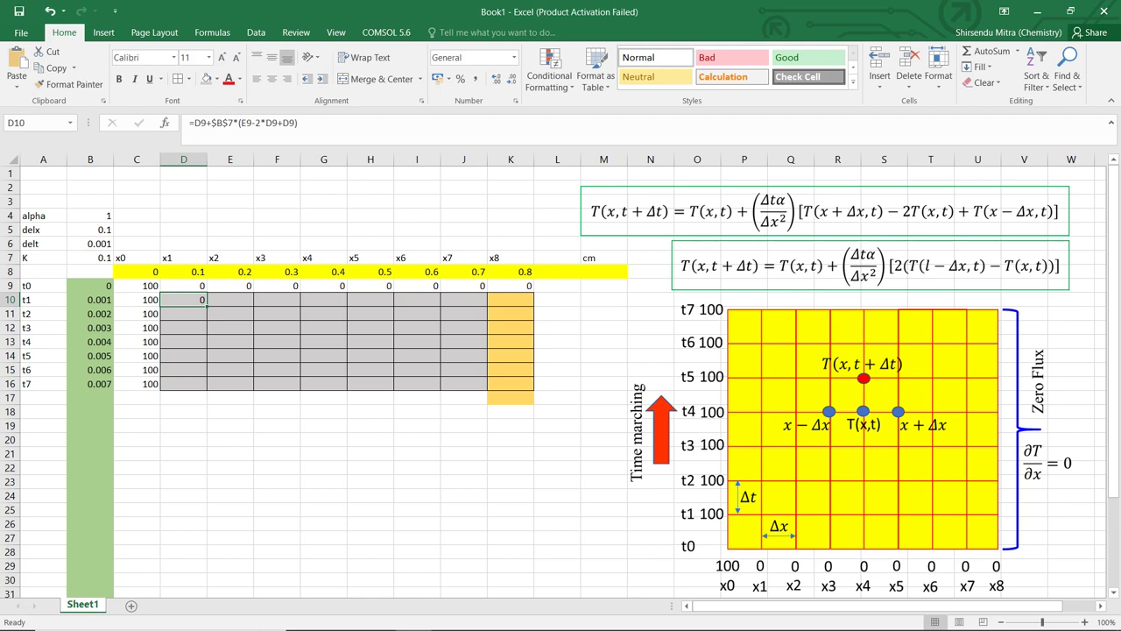
pyautogui.hotkey('shift', 'F12')
pyautogui.click(290, 123)
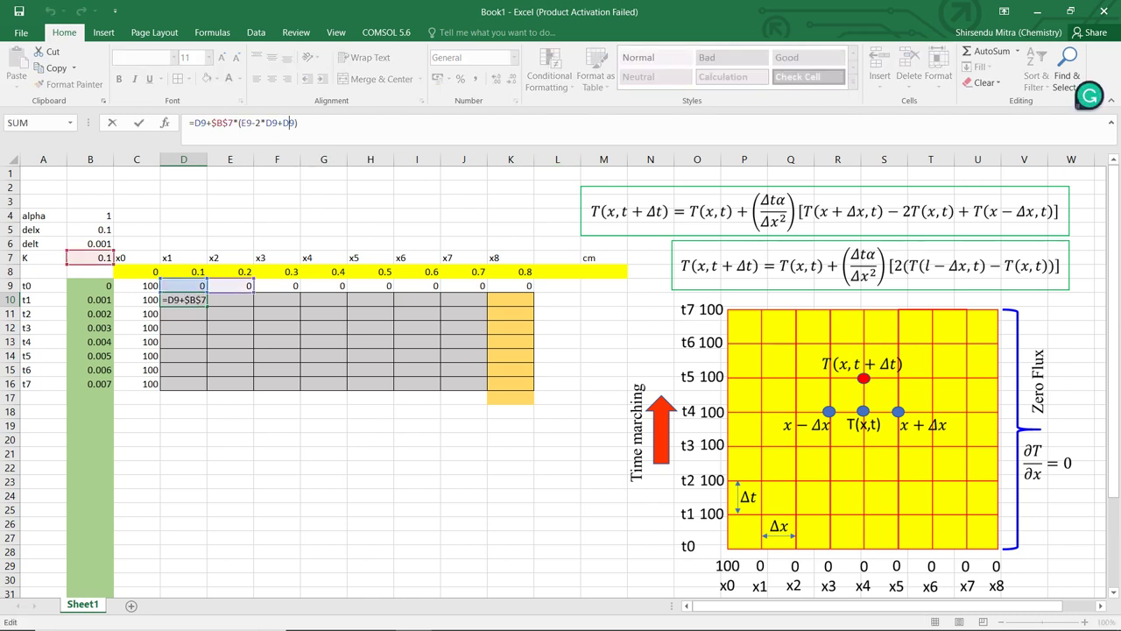
pyautogui.press('BackSpace')
pyautogui.press('BackSpace')
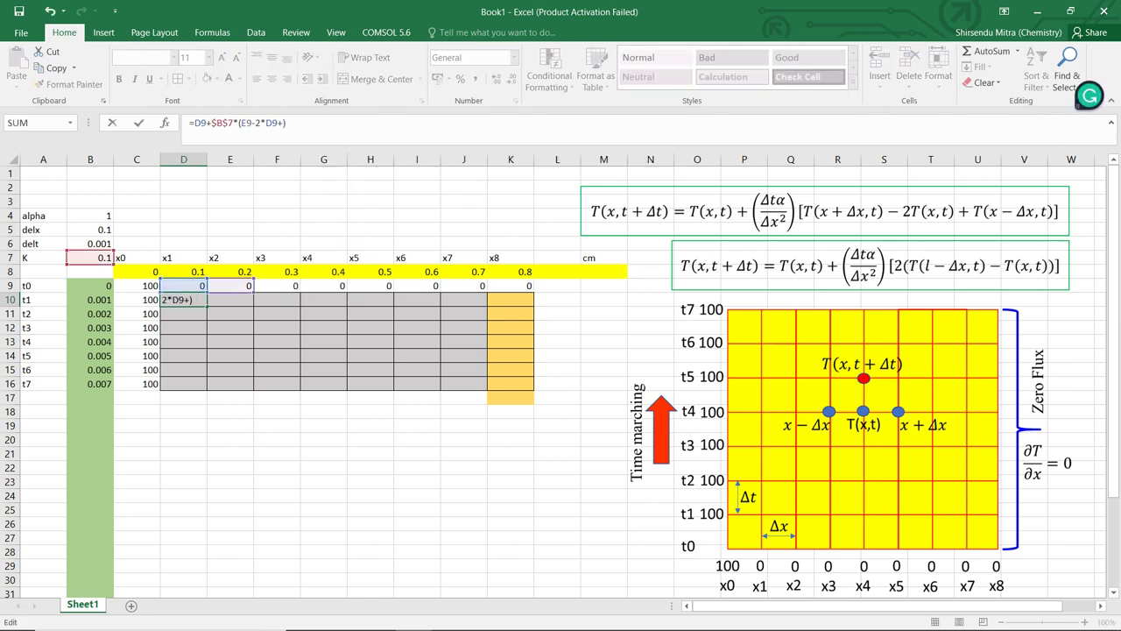
pyautogui.click(137, 285)
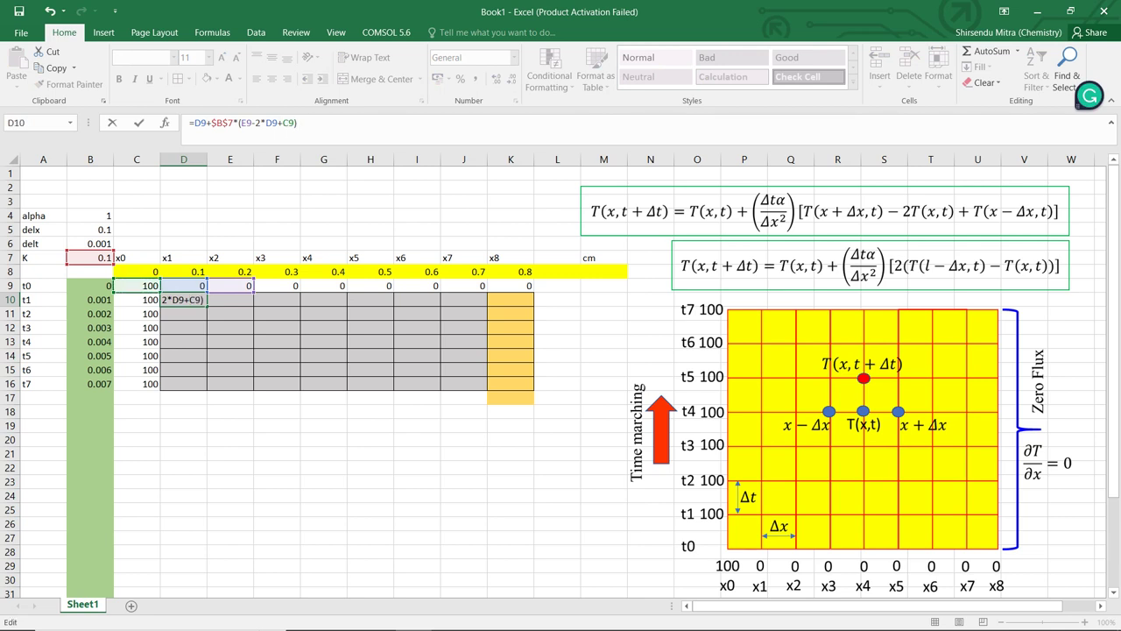
pyautogui.press('Return')
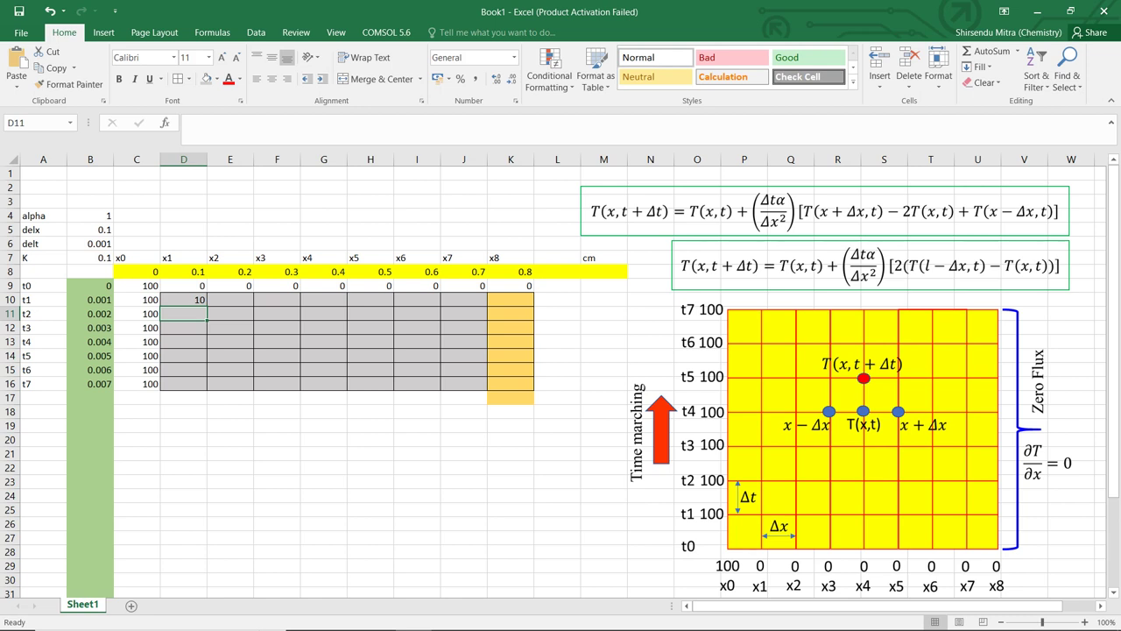
# Step: Fill the D10 formula across to J10 and down to row 16, covering all interior cells x1 to x7 over t1 to t7
pyautogui.click(183, 300)
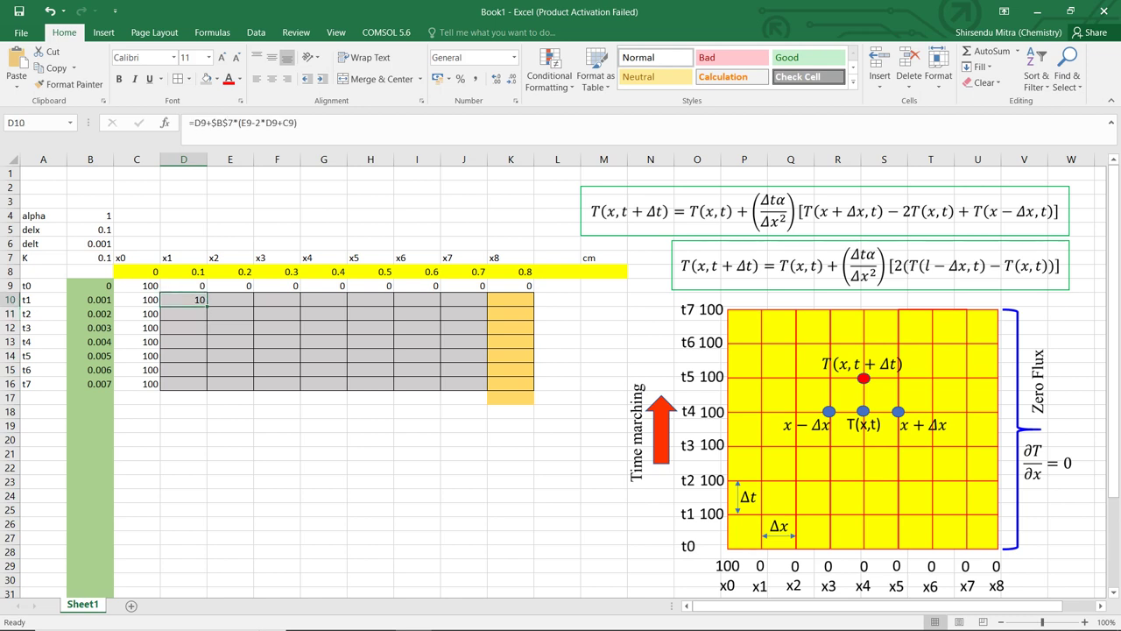
pyautogui.moveTo(207, 307); pyautogui.dragTo(464, 306)
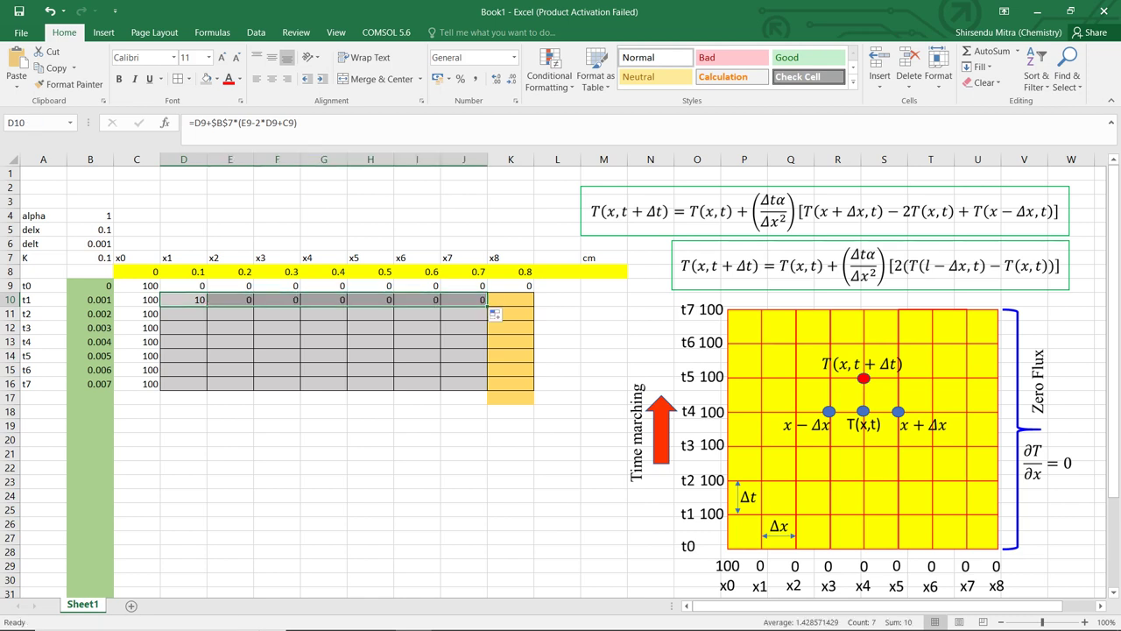
pyautogui.moveTo(487, 306); pyautogui.dragTo(487, 390)
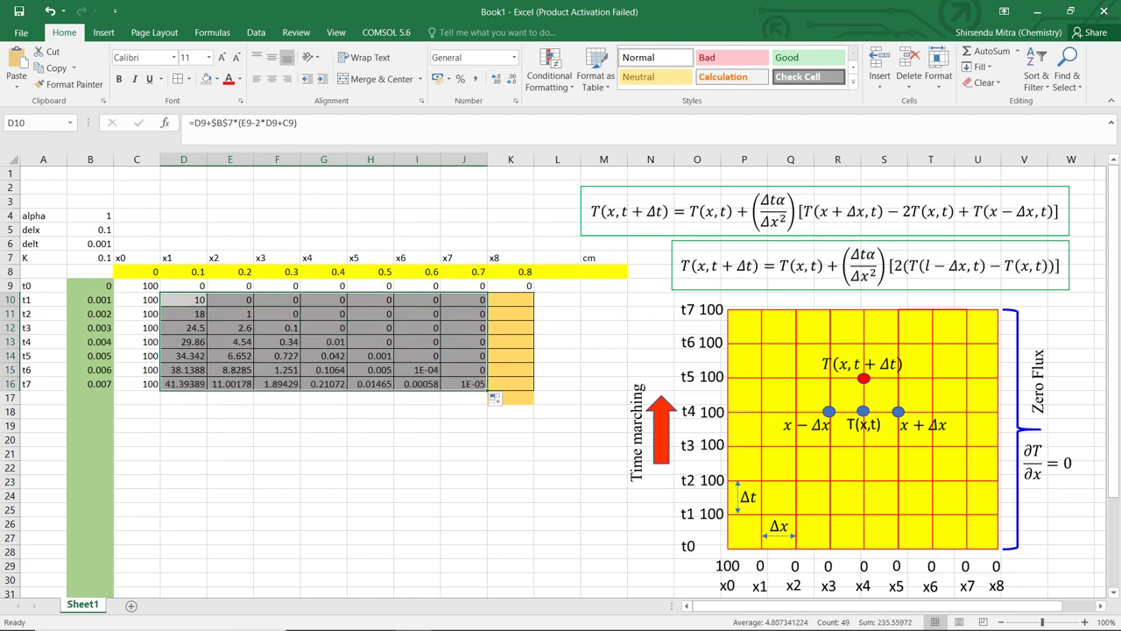
pyautogui.click(370, 481)
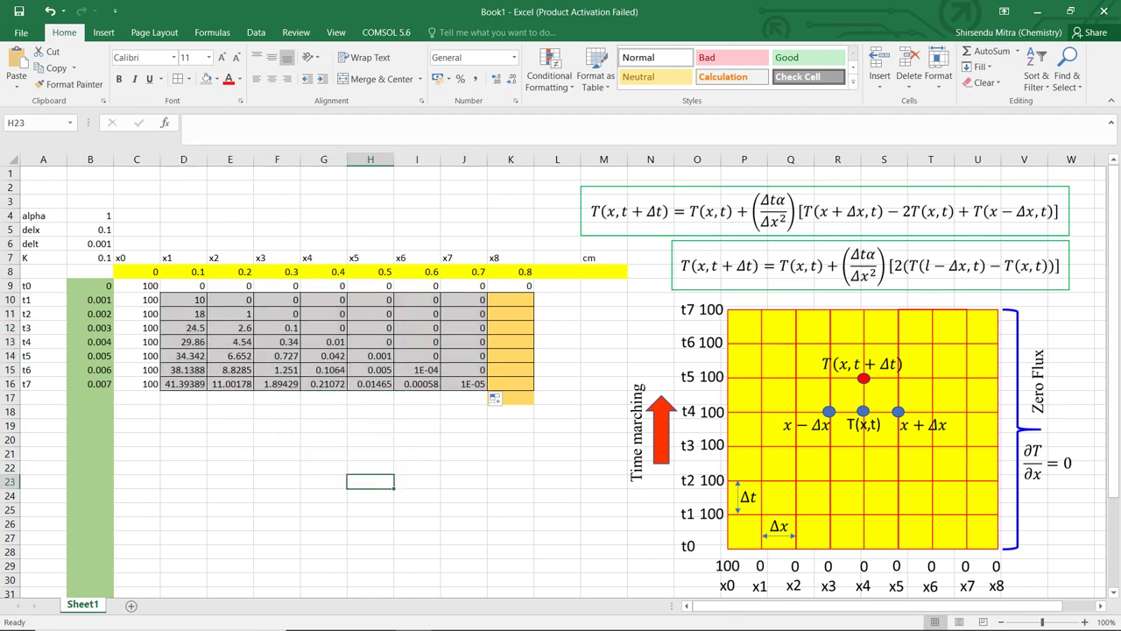
# Step: Enter the zero-flux boundary formula =K9+$B$7*2*(J9-K9) in K10 for x8 at t1
pyautogui.click(511, 299)
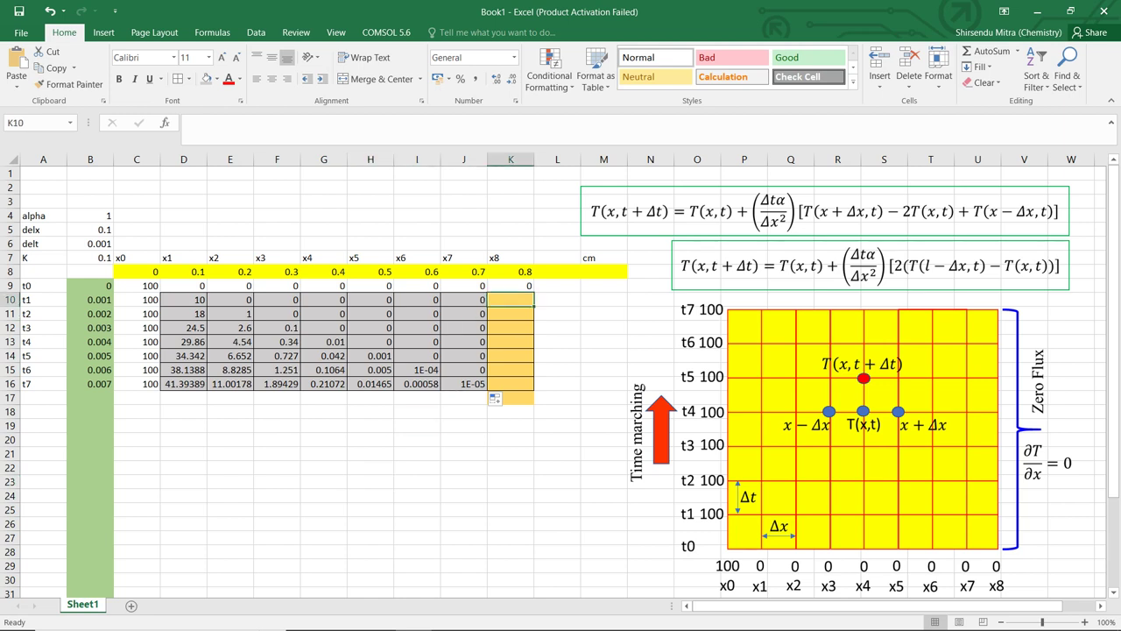
pyautogui.write('=')
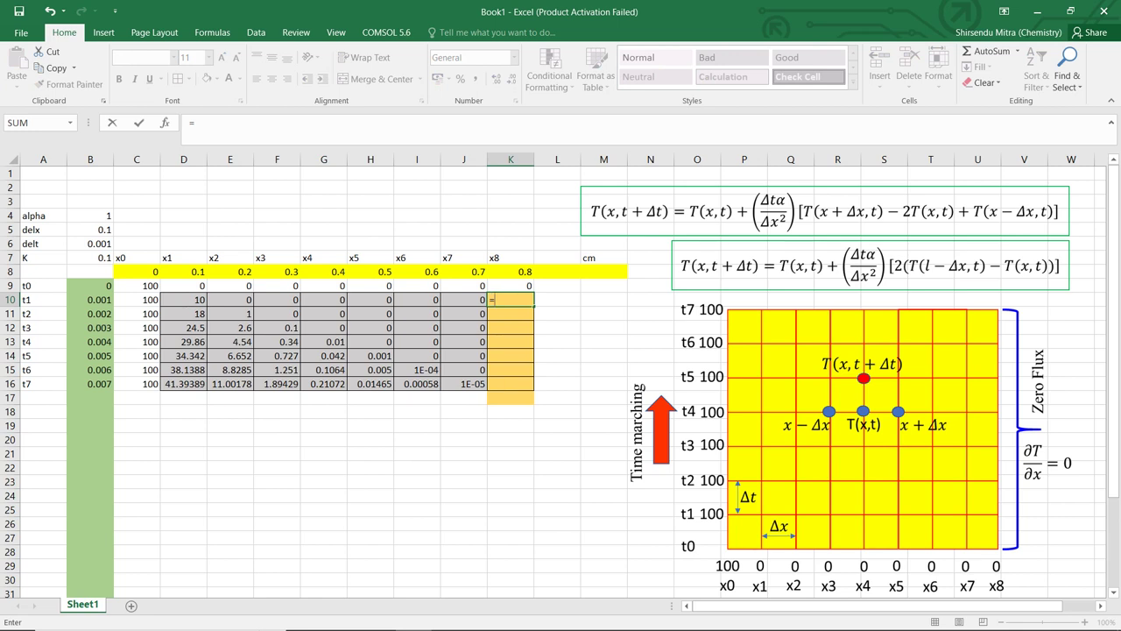
pyautogui.press('Up')
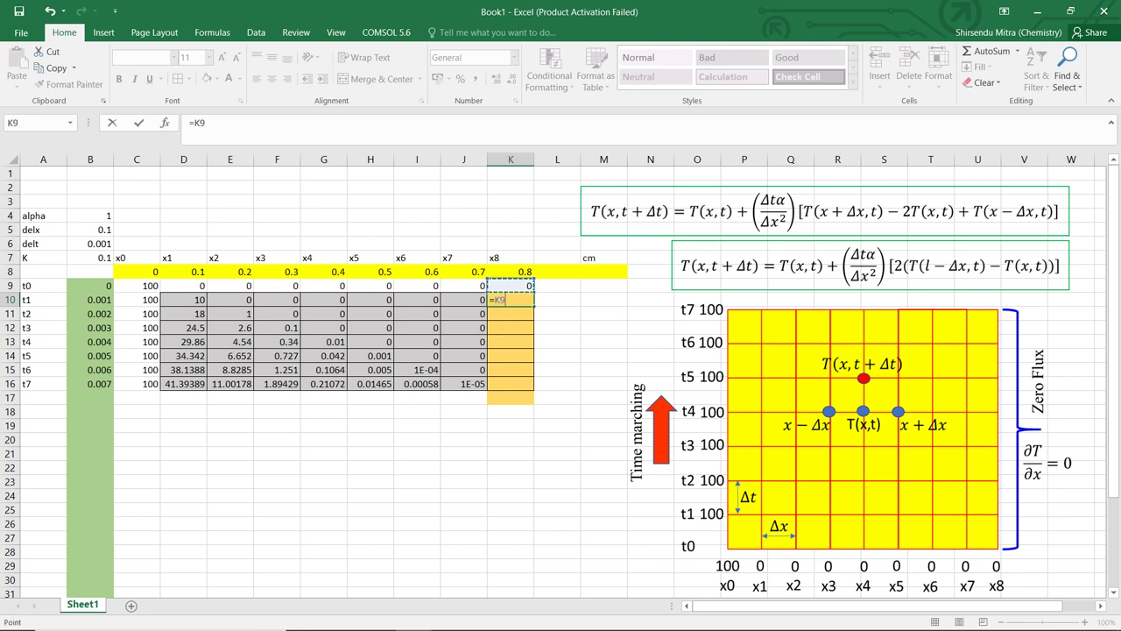
pyautogui.write('+')
pyautogui.click(90, 258)
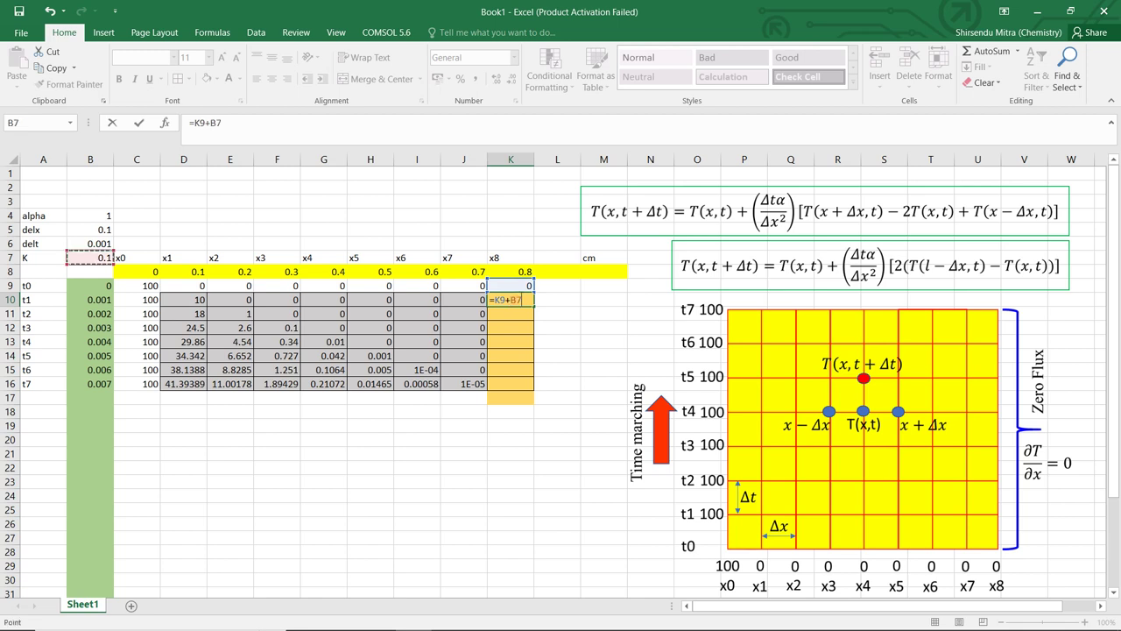
pyautogui.click(510, 299)
pyautogui.write('$B$7*')
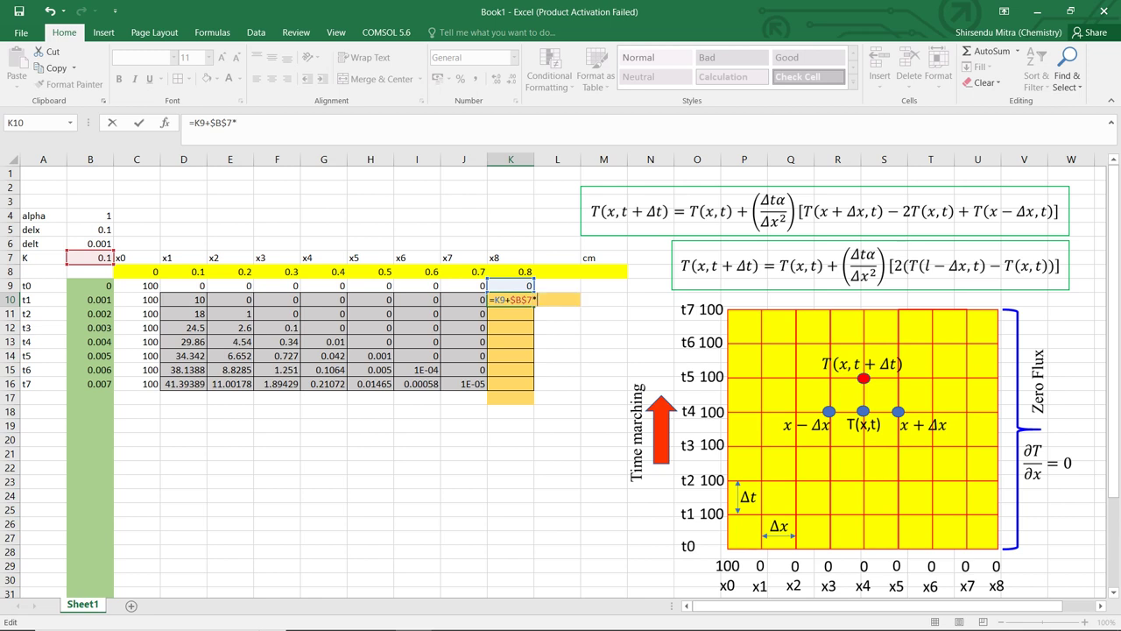
pyautogui.write('(')
pyautogui.write('2*')
pyautogui.press('F2')
pyautogui.press('Up')
pyautogui.press('Left')
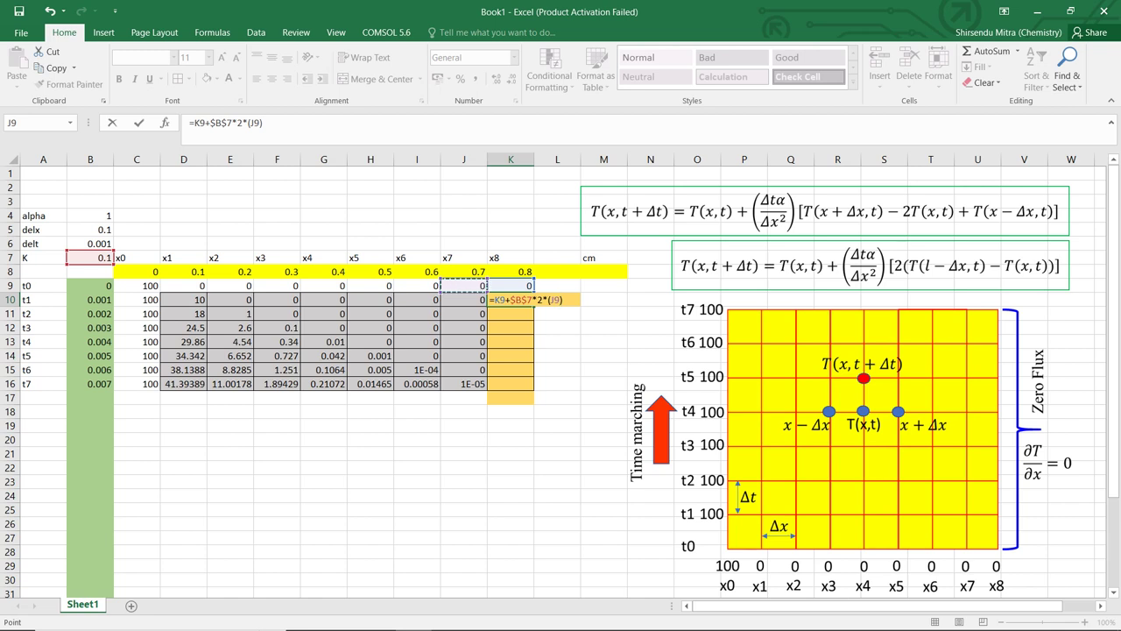
pyautogui.write('-K9')
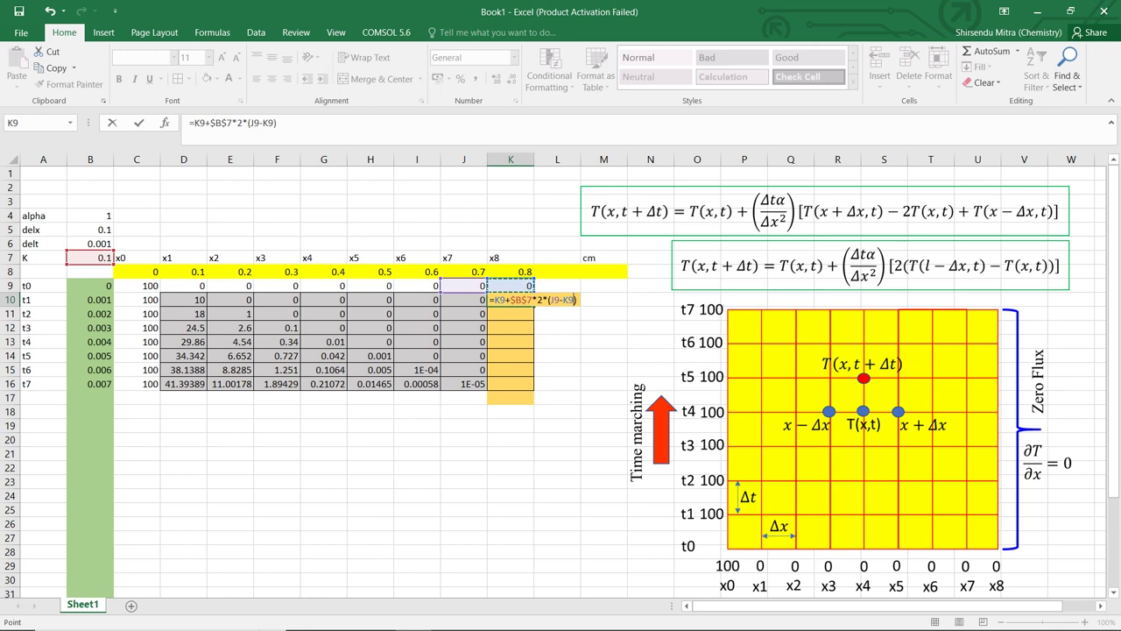
pyautogui.press('Return')
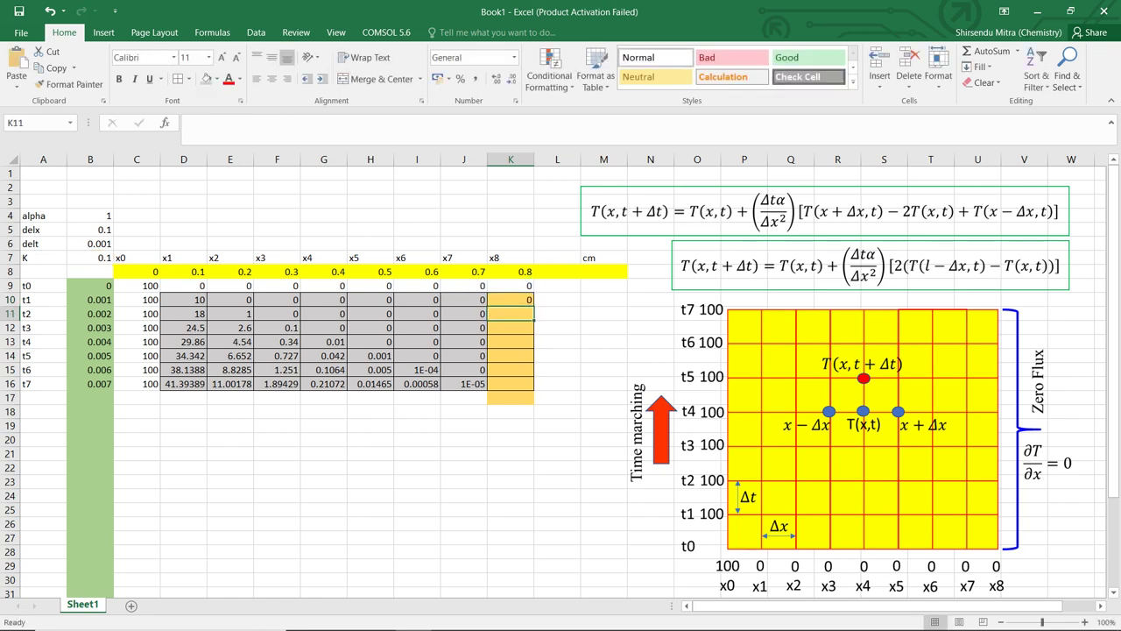
# Step: Fill the K10 boundary formula down the x8 column through K16 at t7
pyautogui.click(511, 300)
pyautogui.moveTo(534, 304); pyautogui.dragTo(529, 386)
pyautogui.click(557, 370)
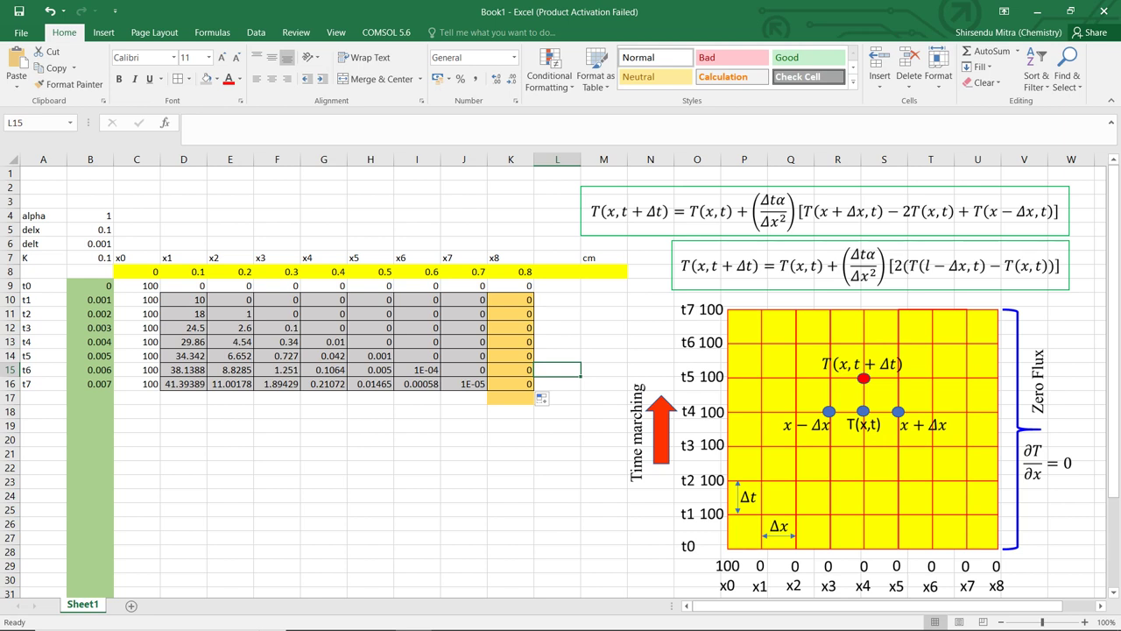
pyautogui.click(510, 425)
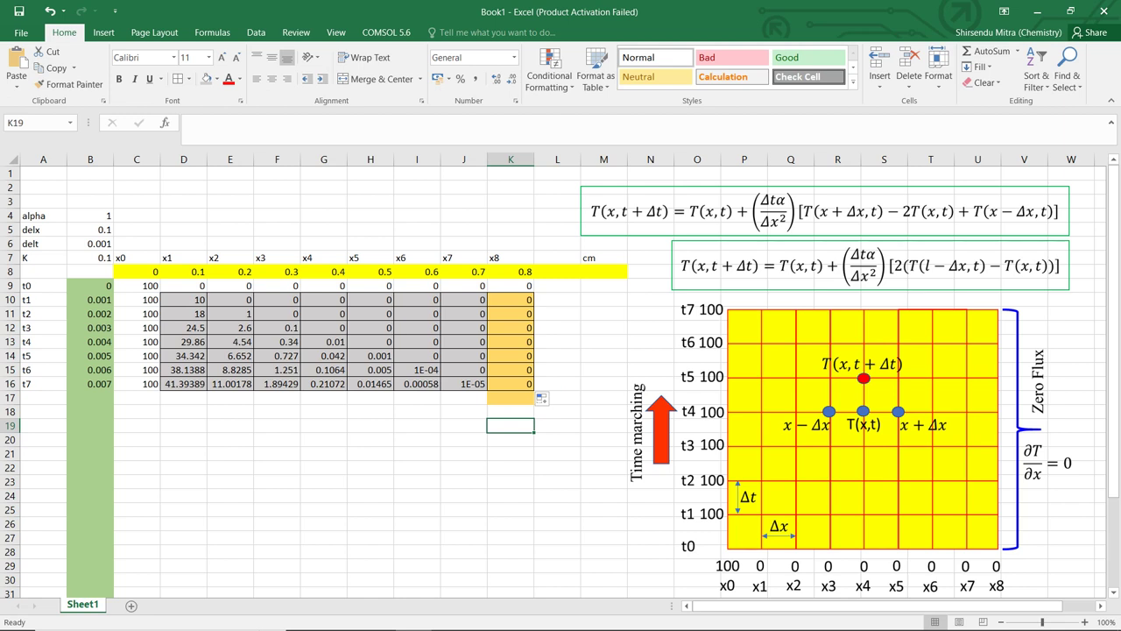
pyautogui.click(90, 286)
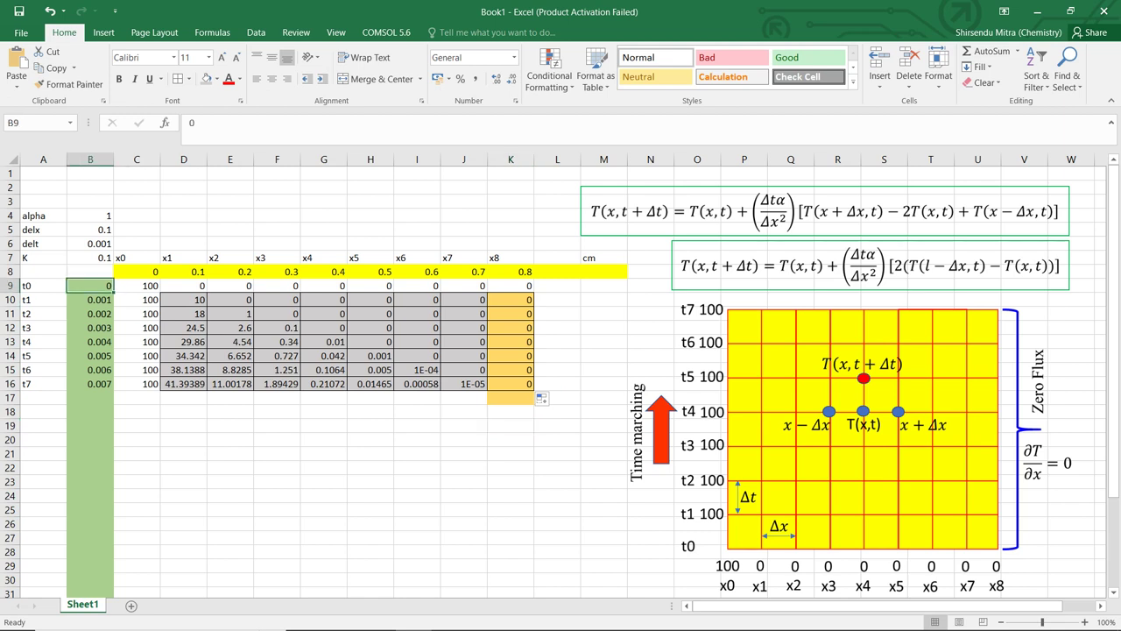
# Step: Extend the time column to 0.019 in B28 and fill the x0 boundary value 100 down through C28
pyautogui.click(137, 439)
pyautogui.moveTo(90, 285); pyautogui.dragTo(114, 559)
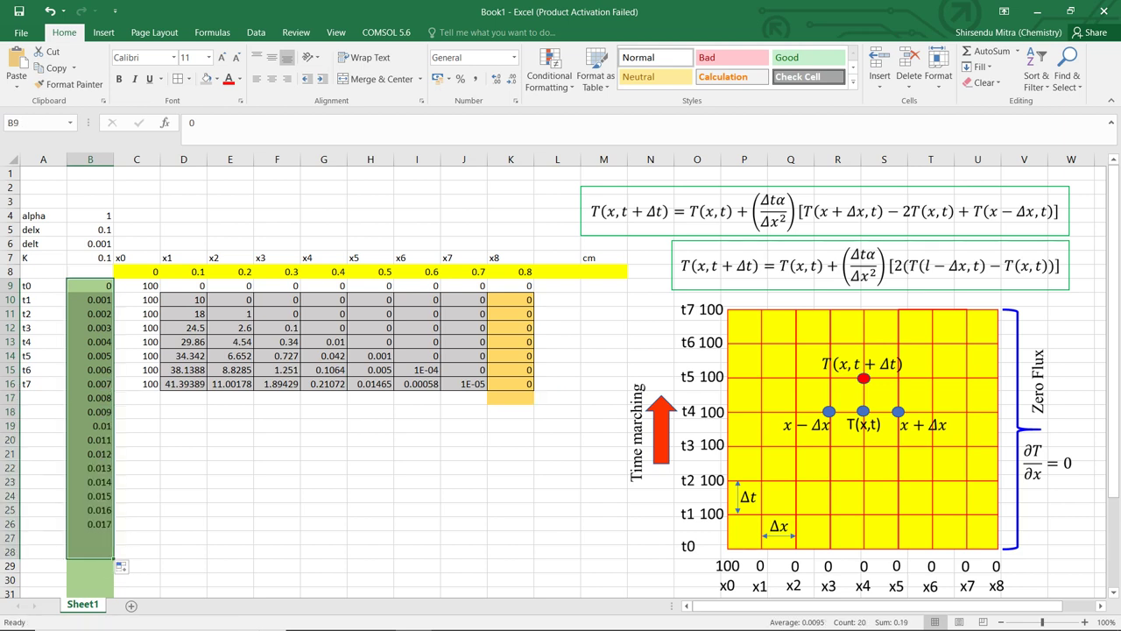
pyautogui.click(136, 383)
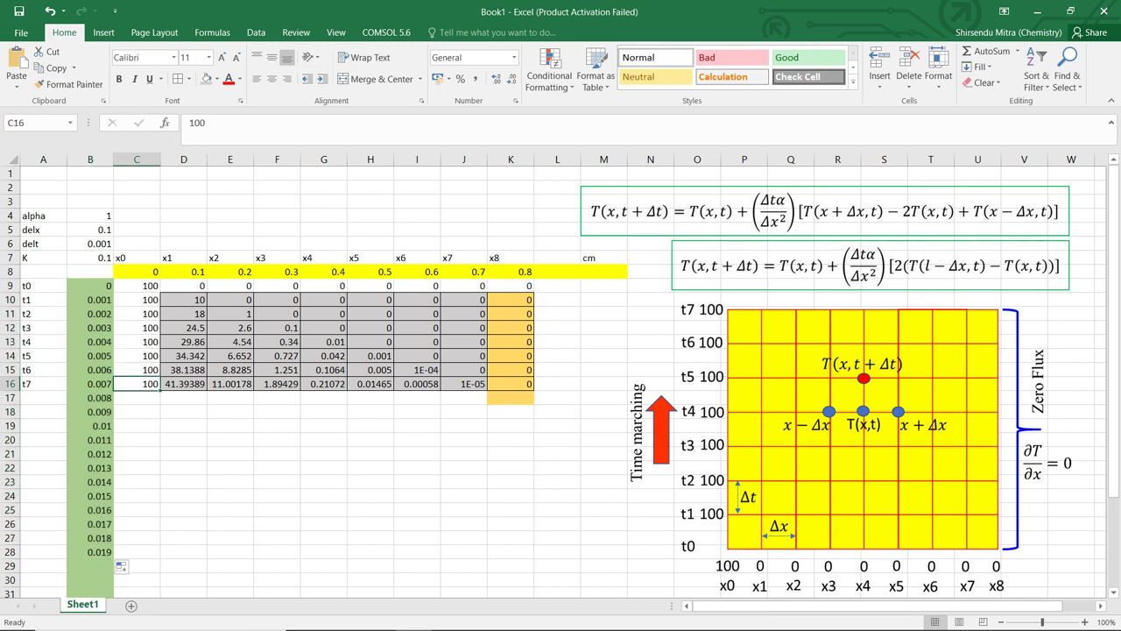
pyautogui.moveTo(161, 391); pyautogui.dragTo(160, 558)
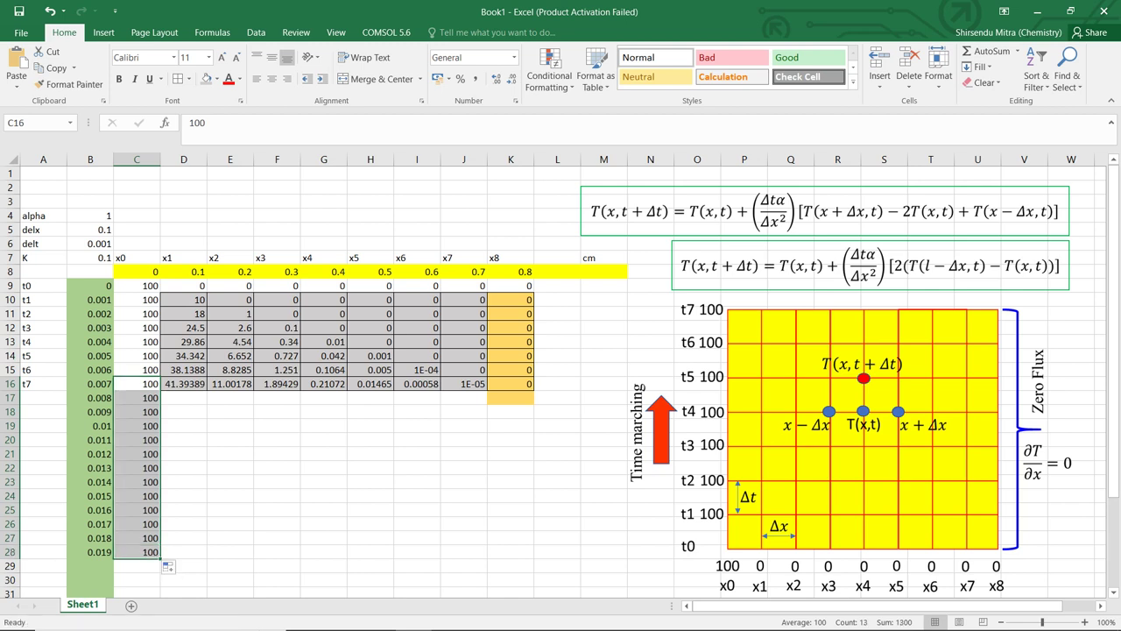
# Step: Fill the temperature formulas for x1 to x8 in columns D to K down through row 28
pyautogui.moveTo(185, 299); pyautogui.dragTo(533, 543)
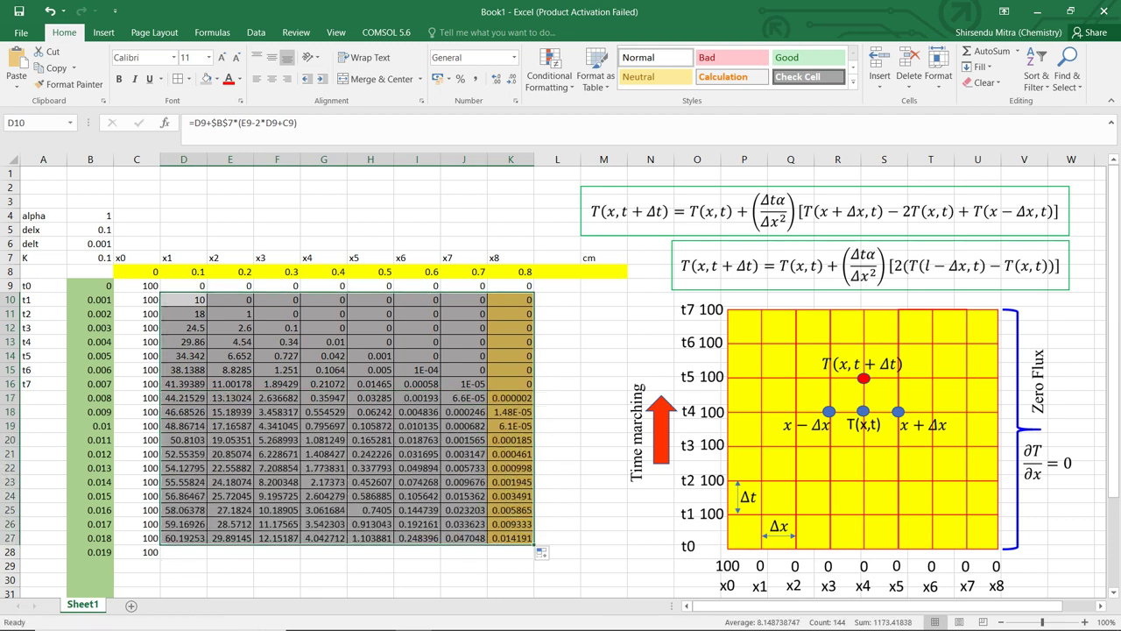
pyautogui.moveTo(533, 544); pyautogui.dragTo(533, 558)
pyautogui.click(557, 538)
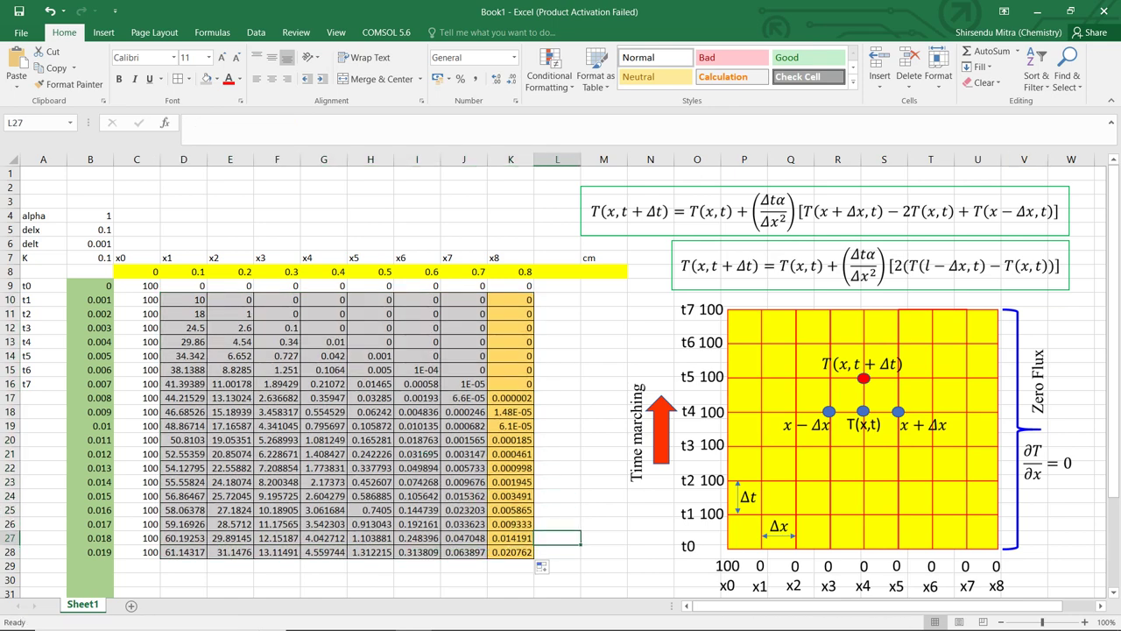
# Step: Extend the times, x0 boundary and all temperature formulas in columns B to K down to row 44, at time 0.035
pyautogui.scroll(-2, 560, 382)
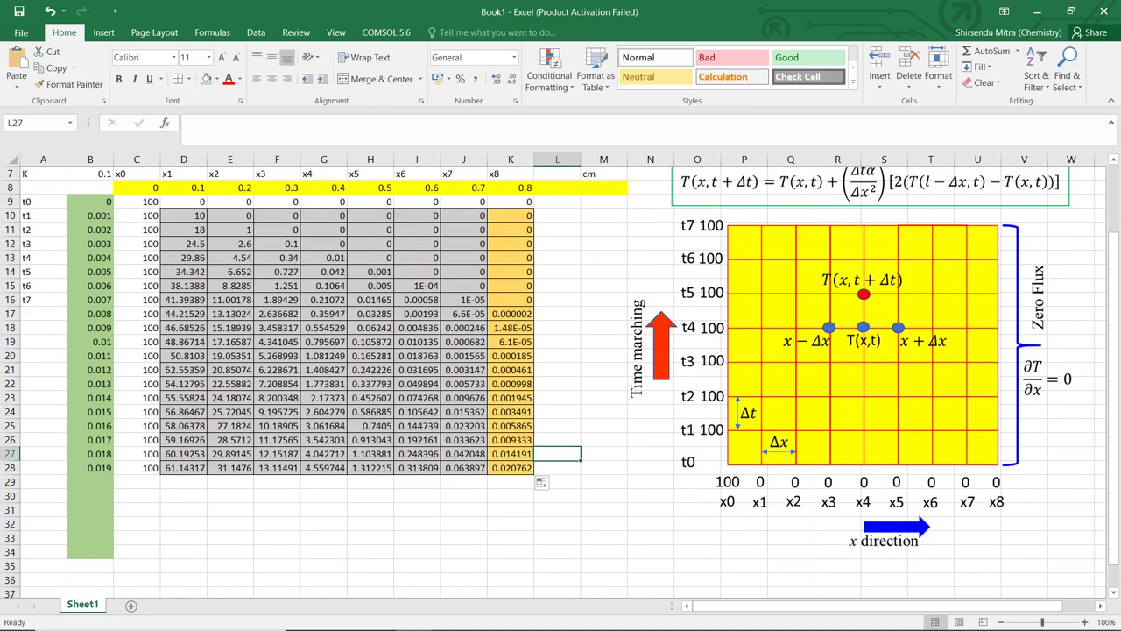
pyautogui.moveTo(90, 216)
pyautogui.mouseDown()
pyautogui.moveTo(368, 323)
pyautogui.moveTo(491, 458)
pyautogui.moveTo(486, 438)
pyautogui.moveTo(561, 484)
pyautogui.moveTo(515, 469)
pyautogui.moveTo(536, 491)
pyautogui.moveTo(549, 597)
pyautogui.mouseUp()
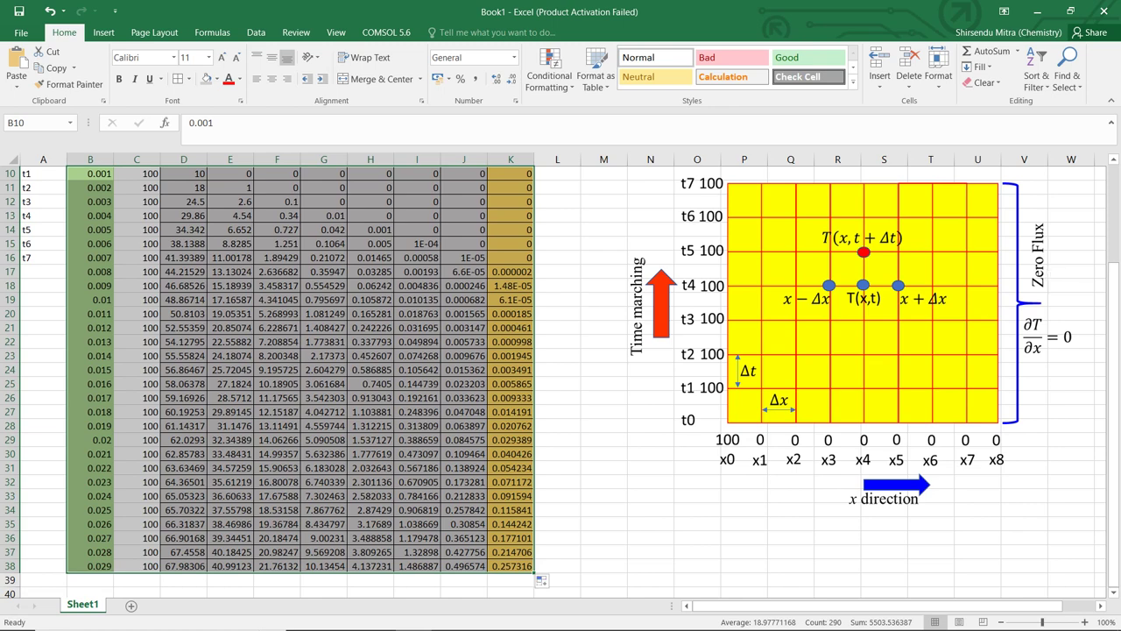
pyautogui.moveTo(535, 571)
pyautogui.mouseDown()
pyautogui.moveTo(538, 604)
pyautogui.moveTo(535, 571)
pyautogui.mouseUp()
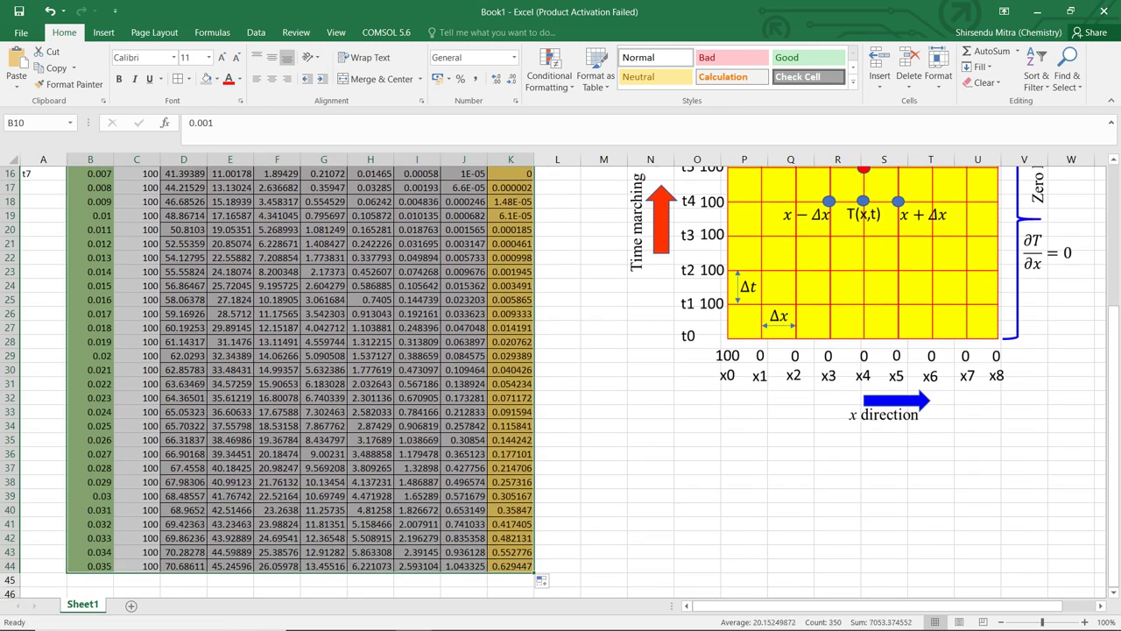
pyautogui.moveTo(1113, 445); pyautogui.dragTo(1114, 304)
pyautogui.click(603, 355)
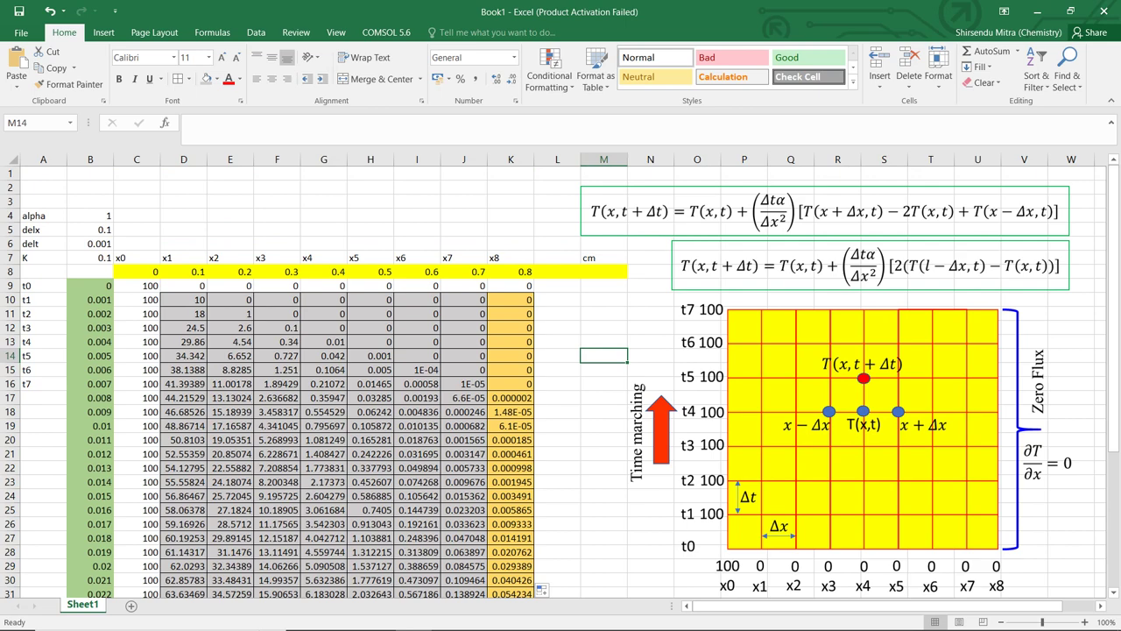
# Step: Plot the x5 temperatures in H10:H44 as a markers-only scatter chart and delete the chart
pyautogui.click(371, 299)
pyautogui.hotkey('ctrl', 'shift', 'Down')
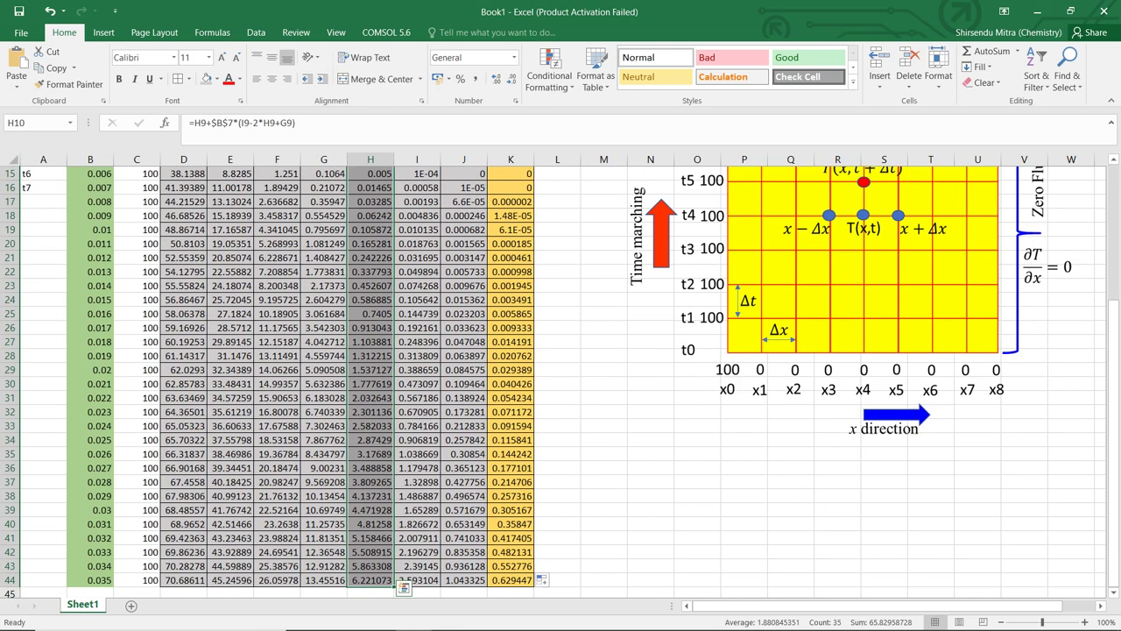
pyautogui.click(103, 32)
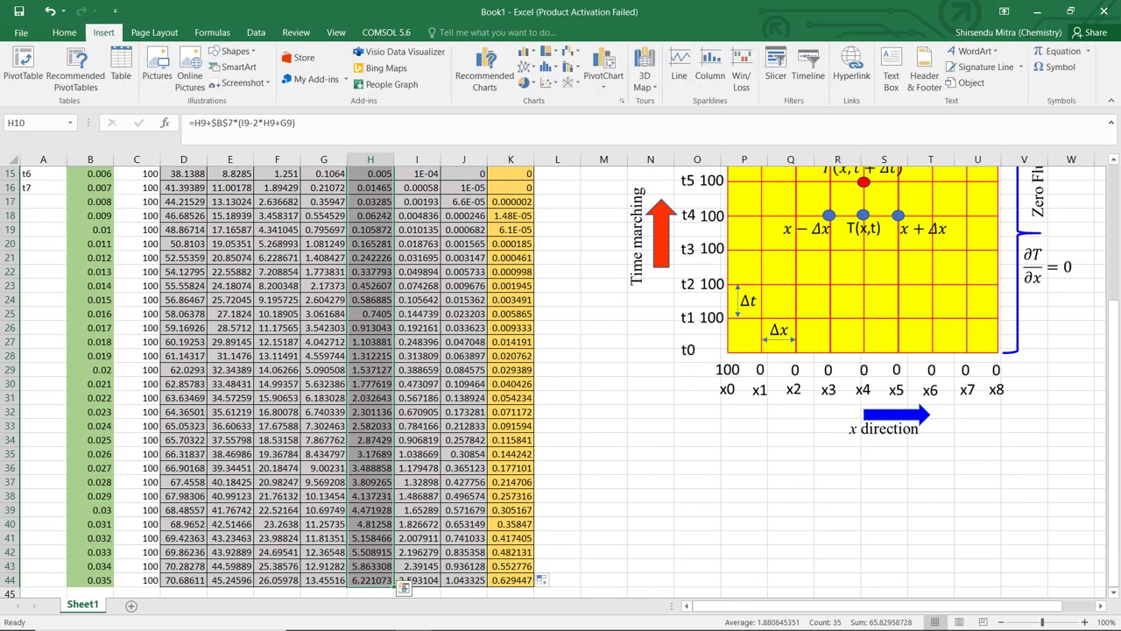
pyautogui.click(549, 81)
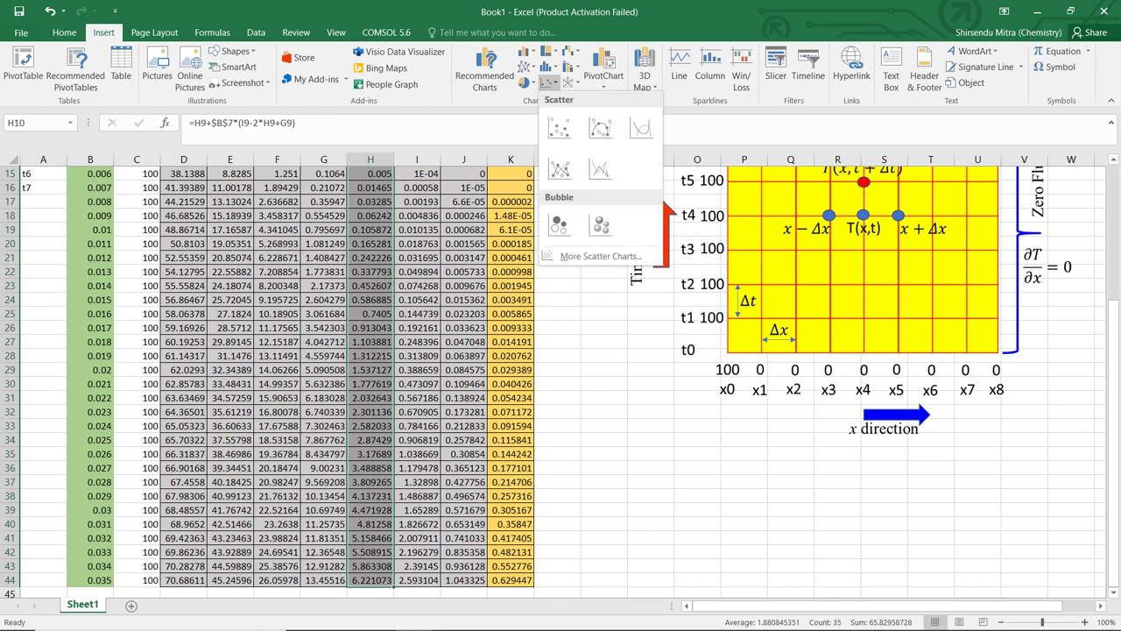
pyautogui.click(559, 128)
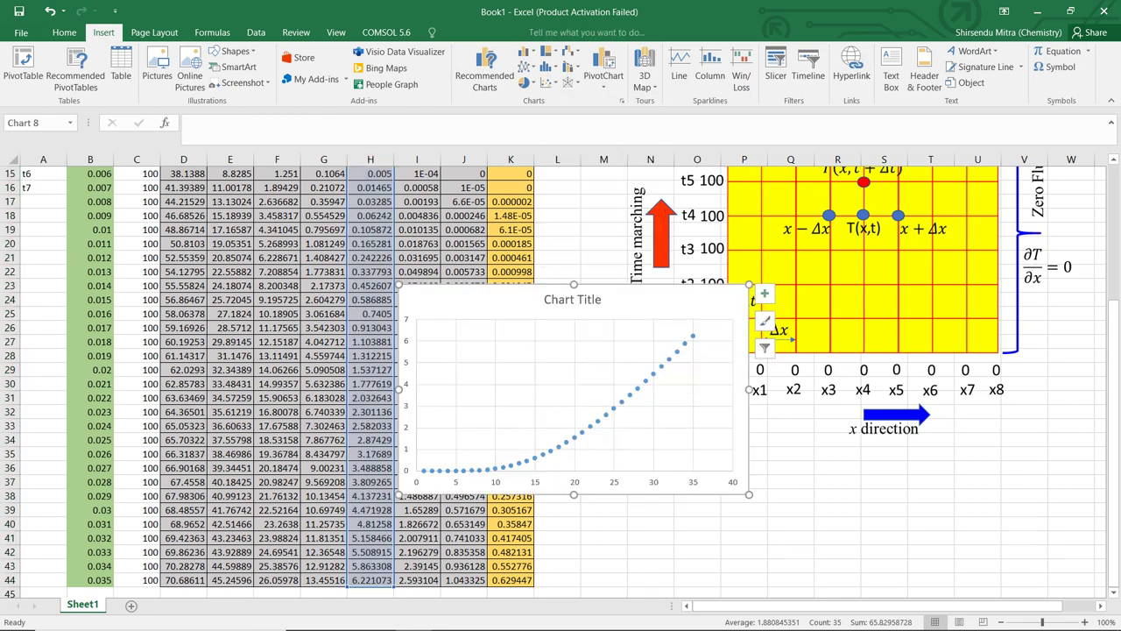
pyautogui.moveTo(665, 394); pyautogui.dragTo(924, 455)
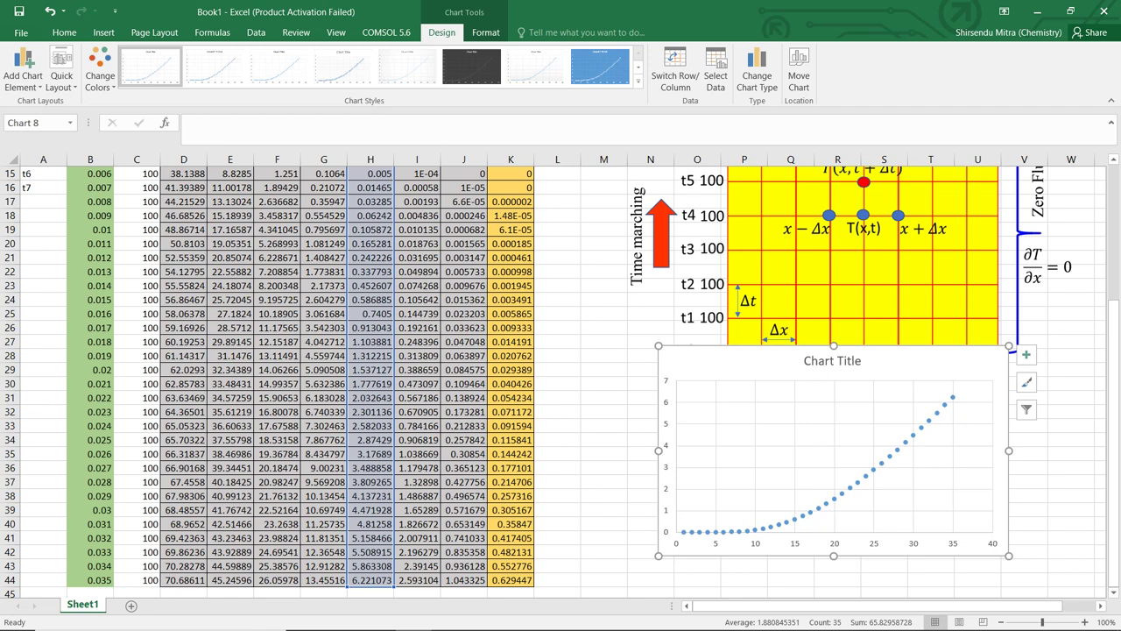
pyautogui.press('Delete')
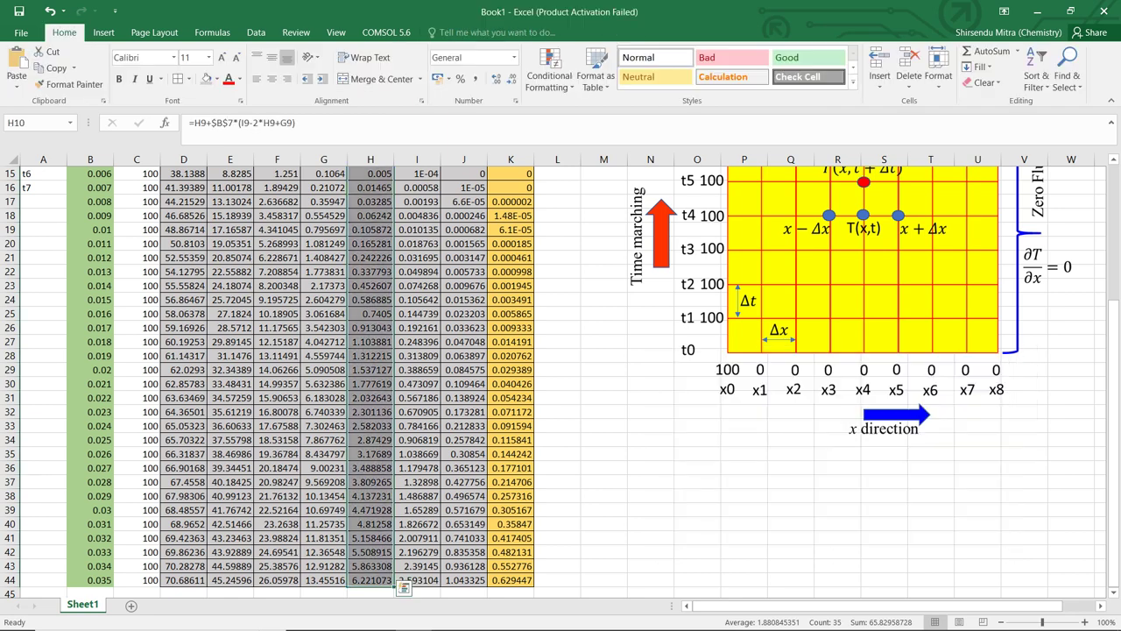
pyautogui.scroll(3, 552, 381)
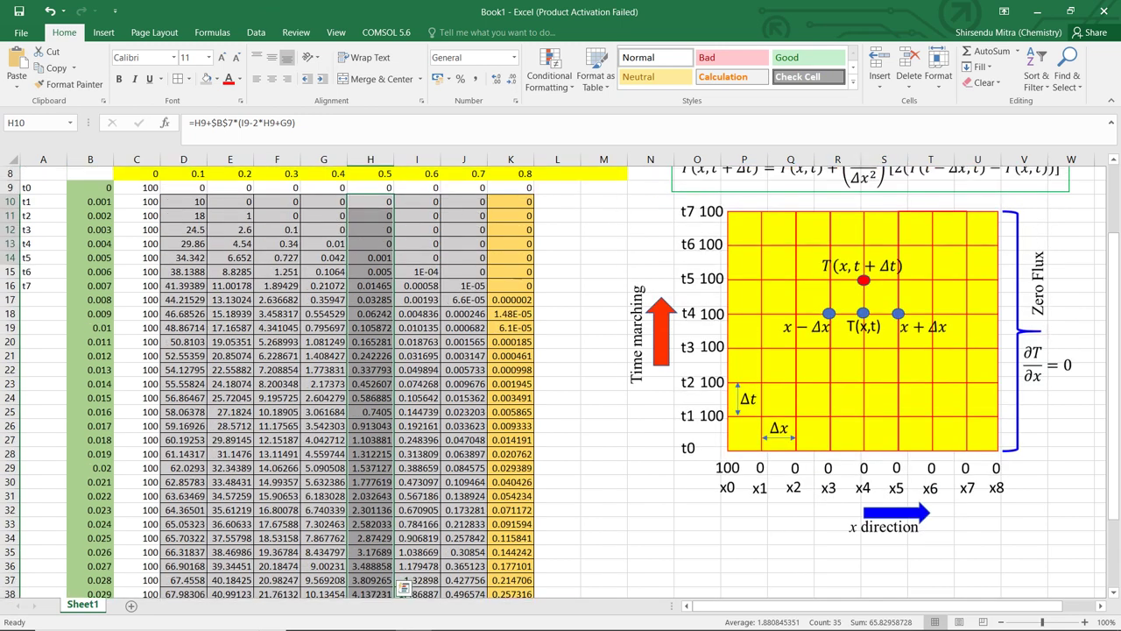
pyautogui.moveTo(184, 201); pyautogui.dragTo(473, 244)
pyautogui.hotkey('ctrl', 'v')
pyautogui.hotkey('shift', 'Up')
pyautogui.hotkey('shift', 'Up')
pyautogui.hotkey('shift', 'Up')
pyautogui.hotkey('shift', 'Up')
pyautogui.hotkey('shift', 'Up')
pyautogui.hotkey('shift', 'Up')
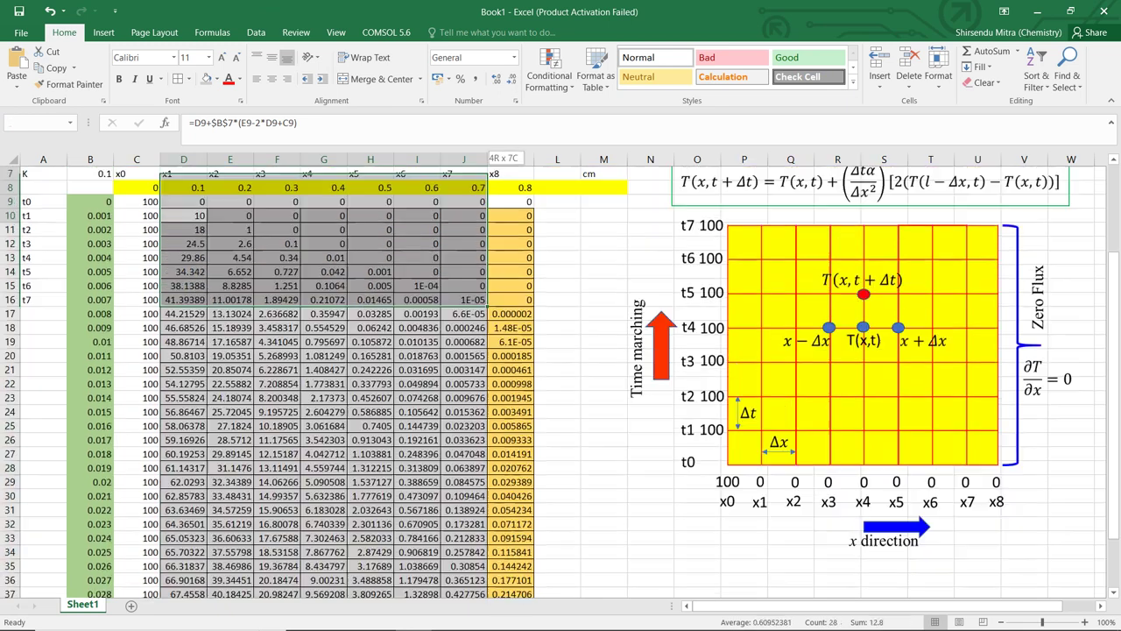
pyautogui.click(557, 271)
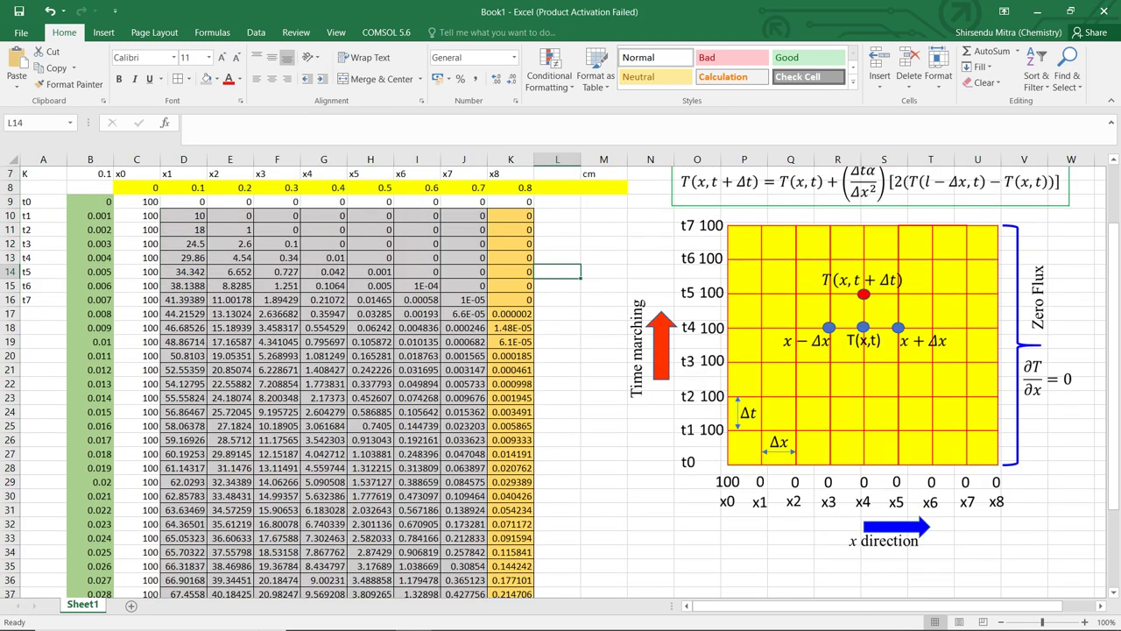
# Step: Plot D9:J44 as a scatter chart with smooth lines and markers, and move the chart off the temperature table
pyautogui.moveTo(184, 201); pyautogui.dragTo(464, 230)
pyautogui.hotkey('ctrl', 'v')
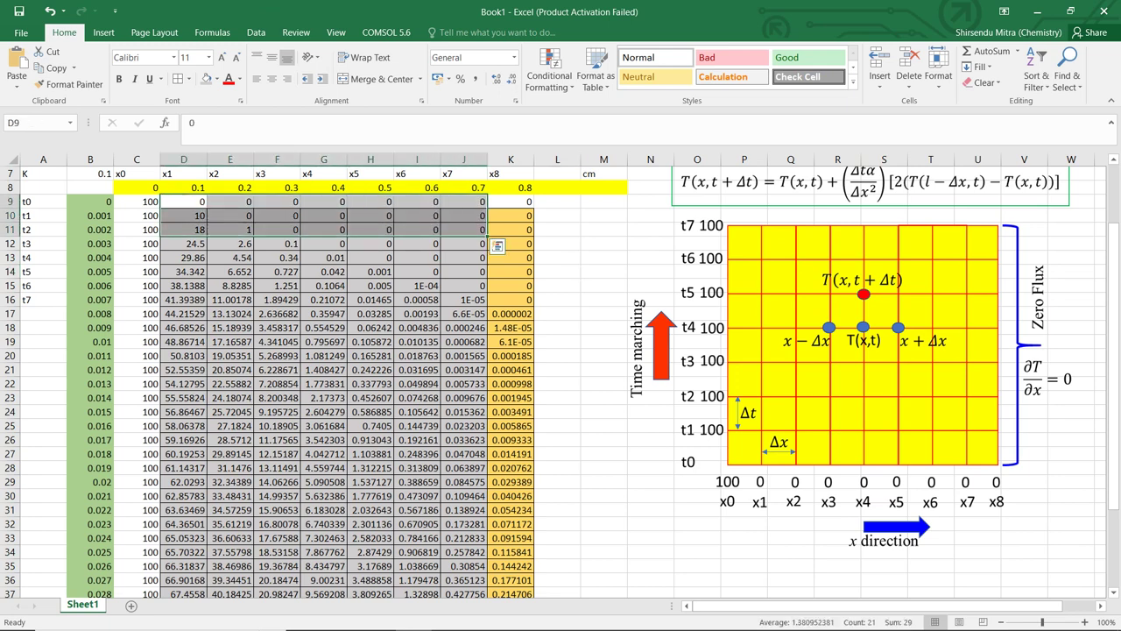
pyautogui.hotkey('ctrl', 'shift', 'Down')
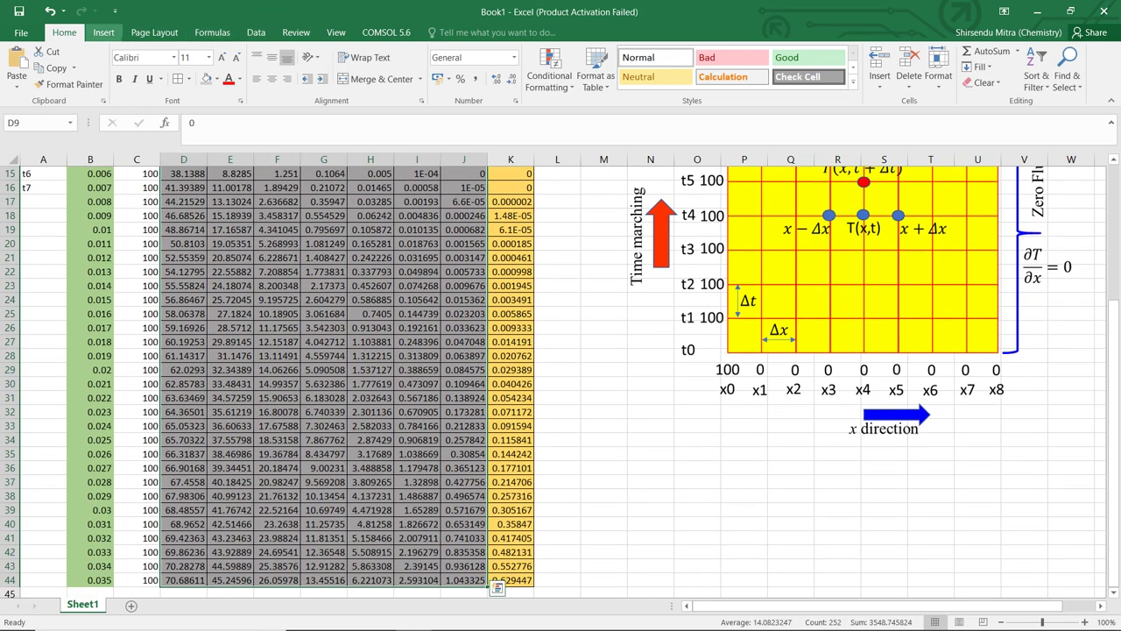
pyautogui.click(103, 32)
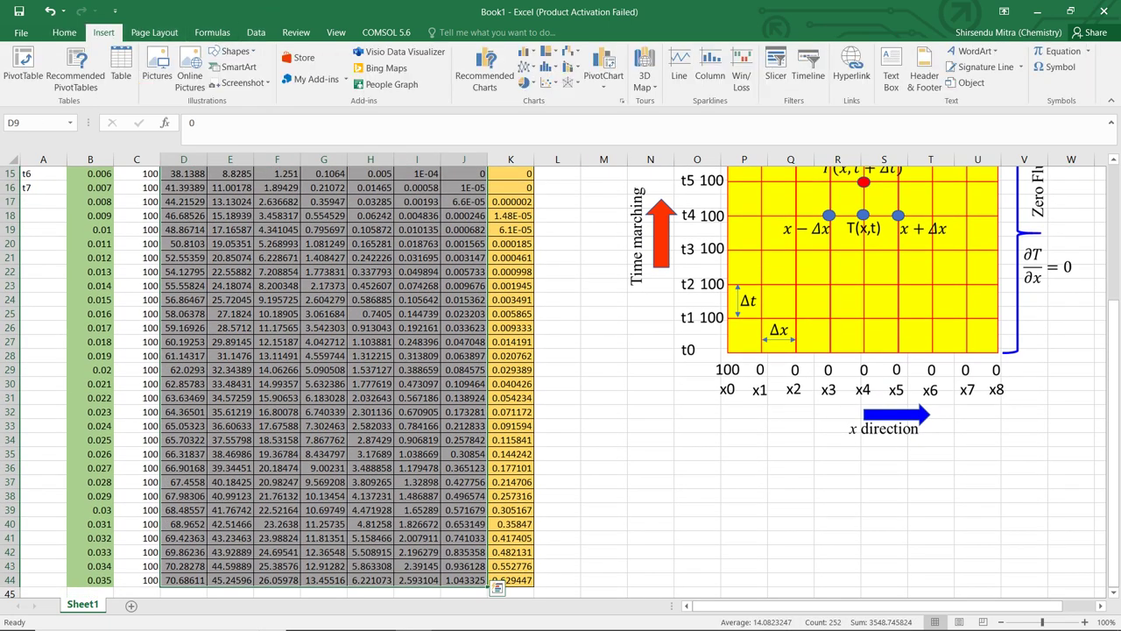
pyautogui.click(550, 83)
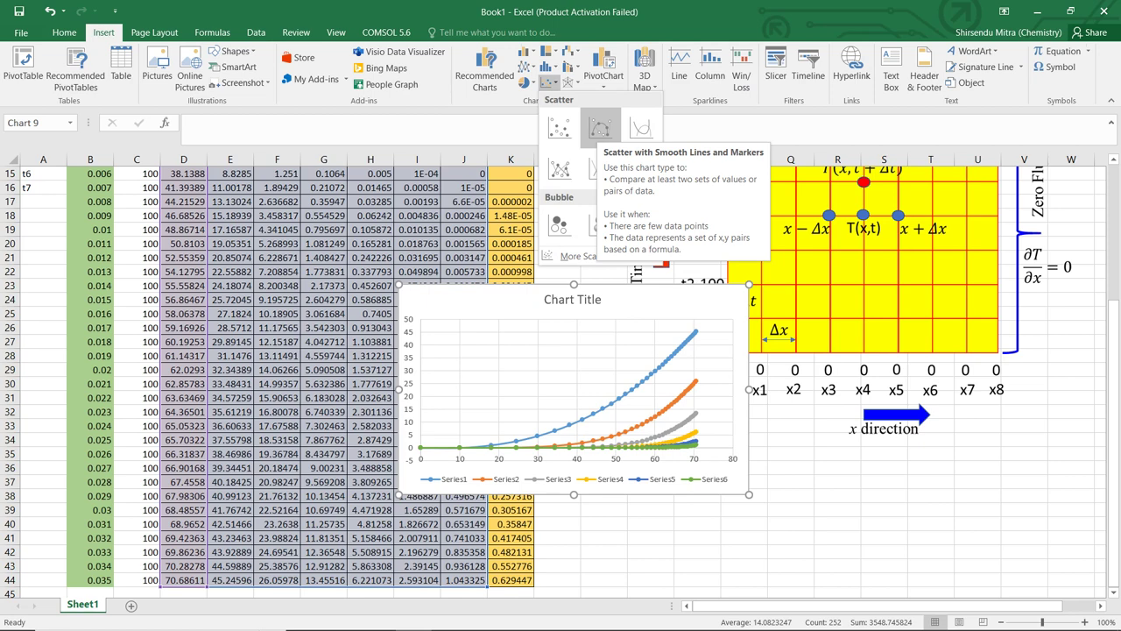
pyautogui.click(600, 127)
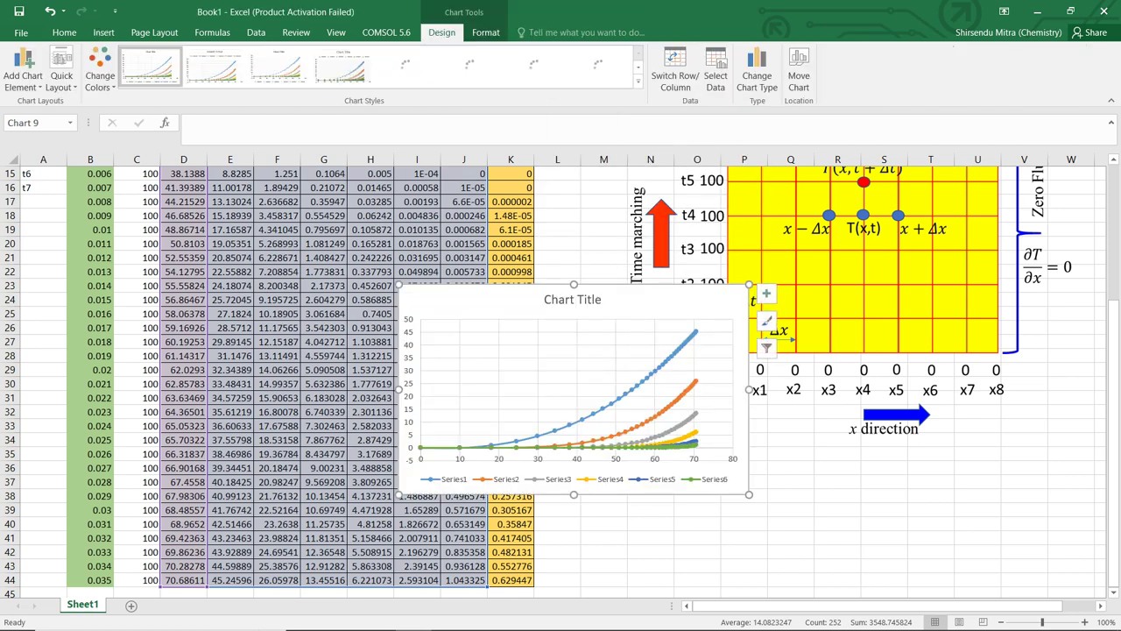
pyautogui.moveTo(613, 300); pyautogui.dragTo(756, 232)
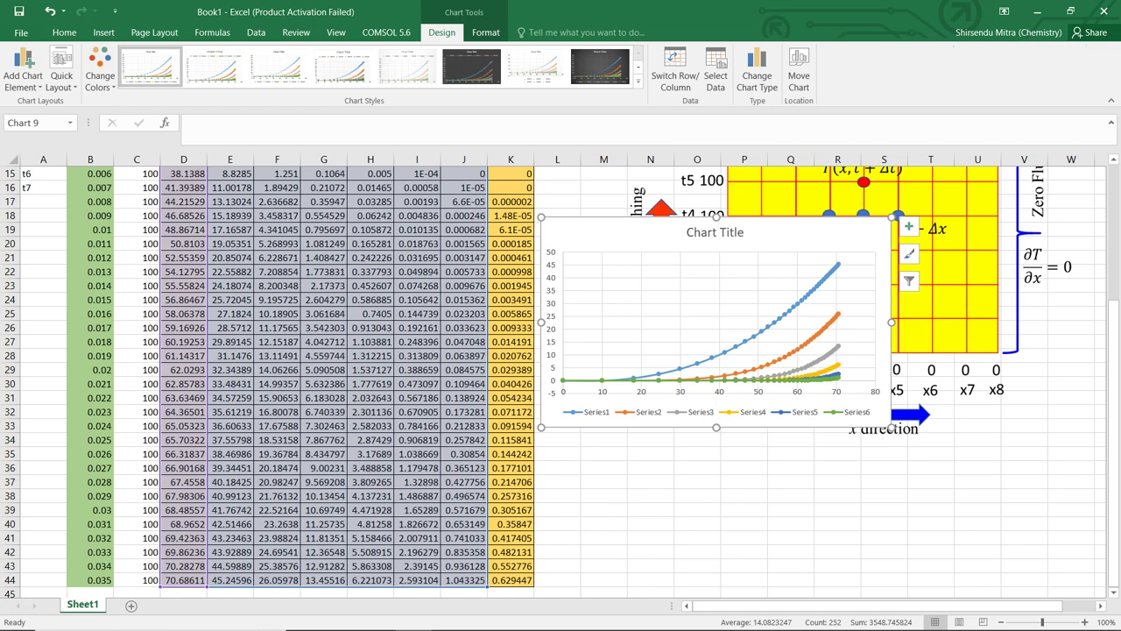
# Step: Examine which worksheet columns feed the chart's first four series by highlighting each curve in turn
pyautogui.click(815, 285)
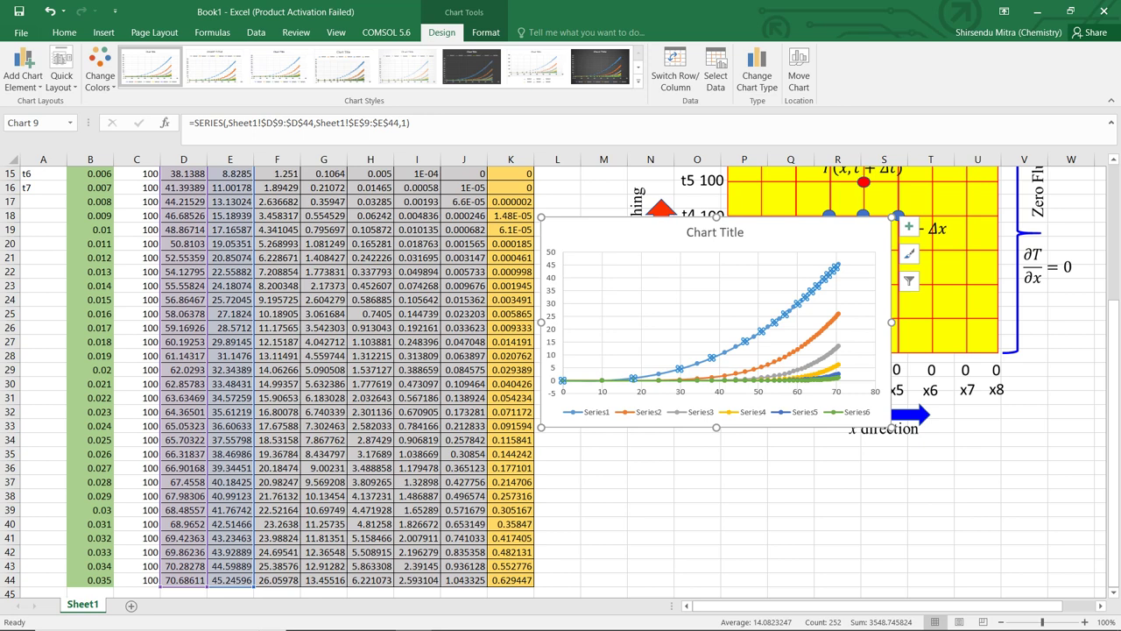
pyautogui.press('Down')
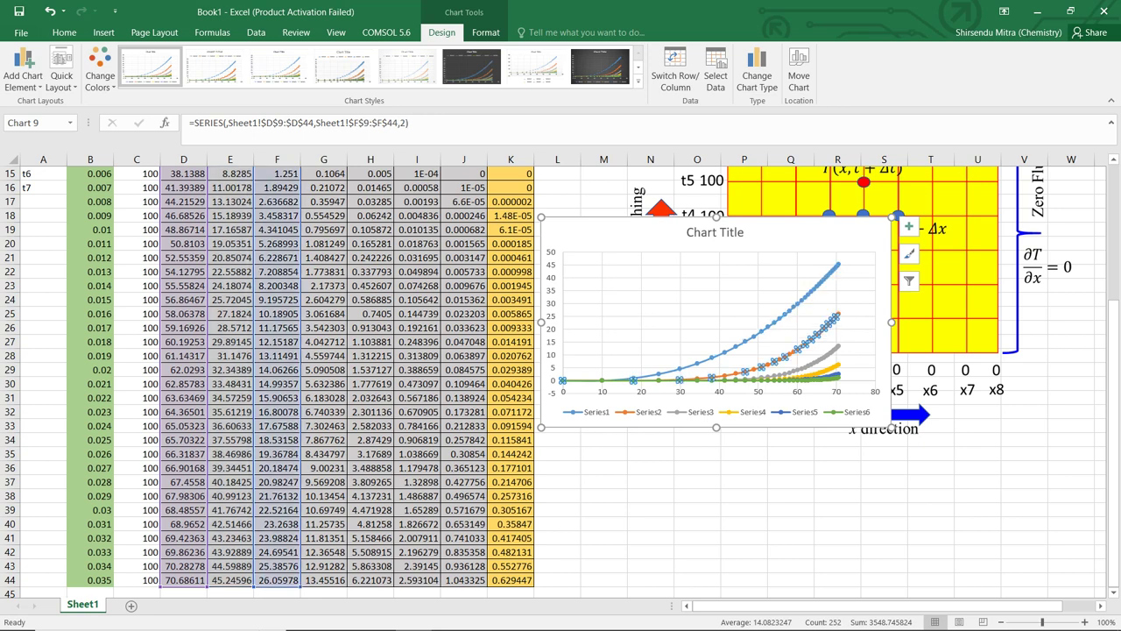
pyautogui.press('Down')
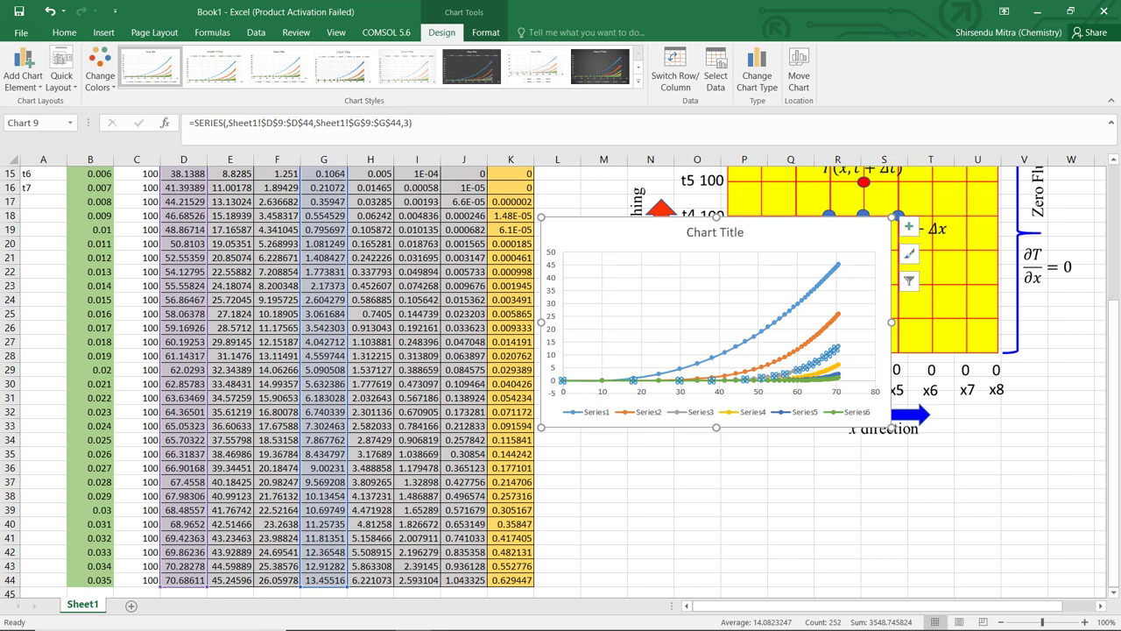
pyautogui.press('Down')
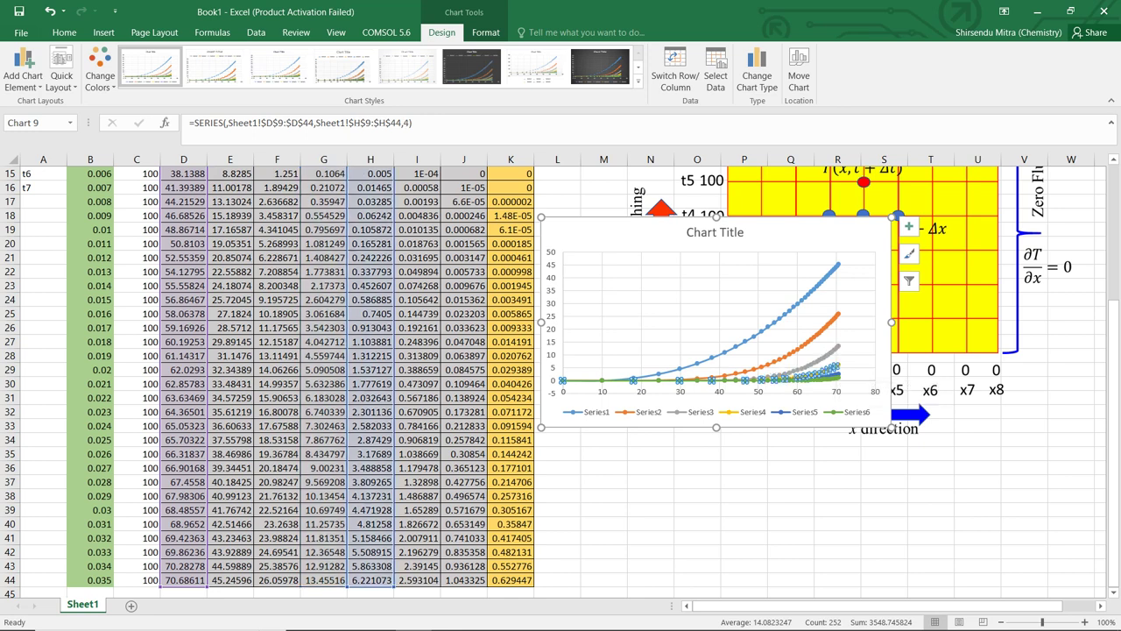
pyautogui.click(791, 495)
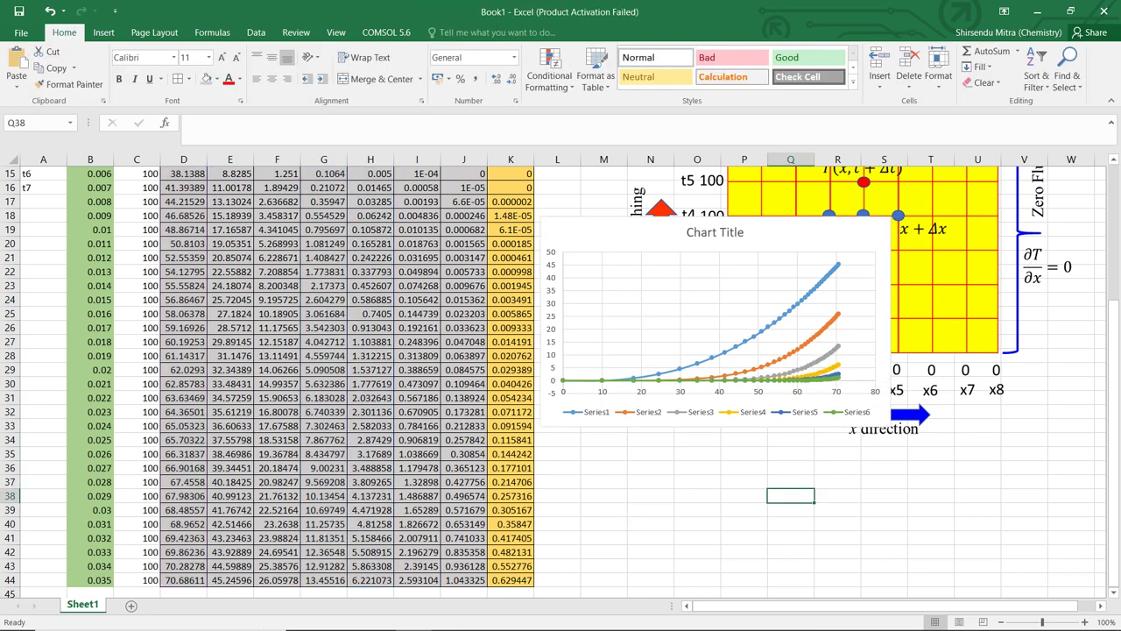
# Step: Examine the interior formulas in D10, G19 and H24, comparing G19 with its previous-time neighbours F18:H18
pyautogui.moveTo(1114, 385); pyautogui.dragTo(1113, 219)
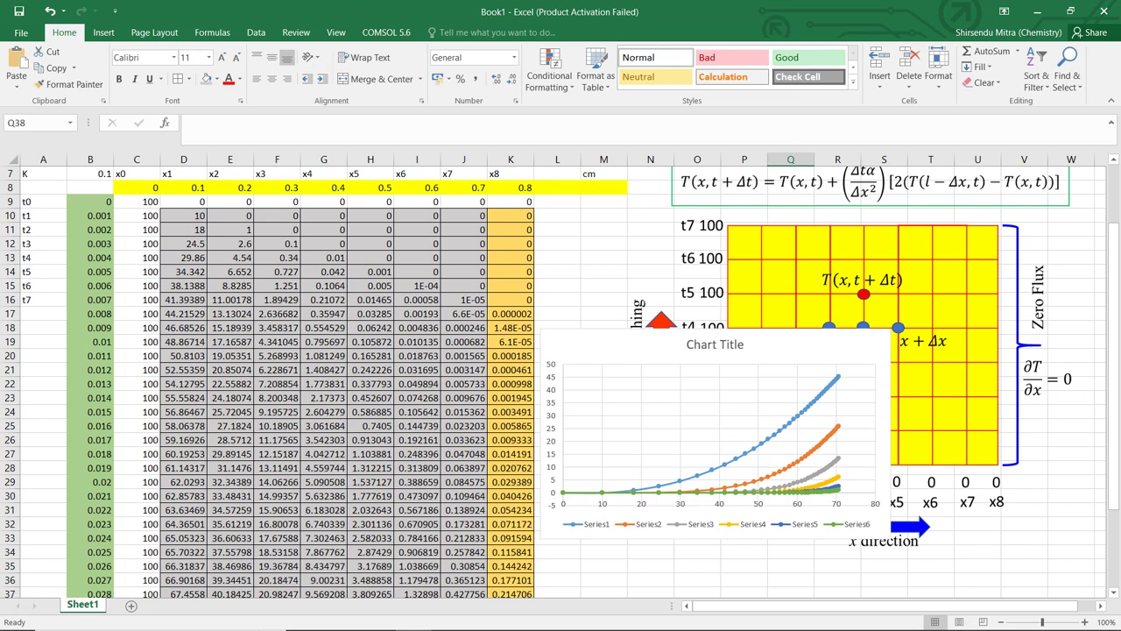
pyautogui.click(184, 214)
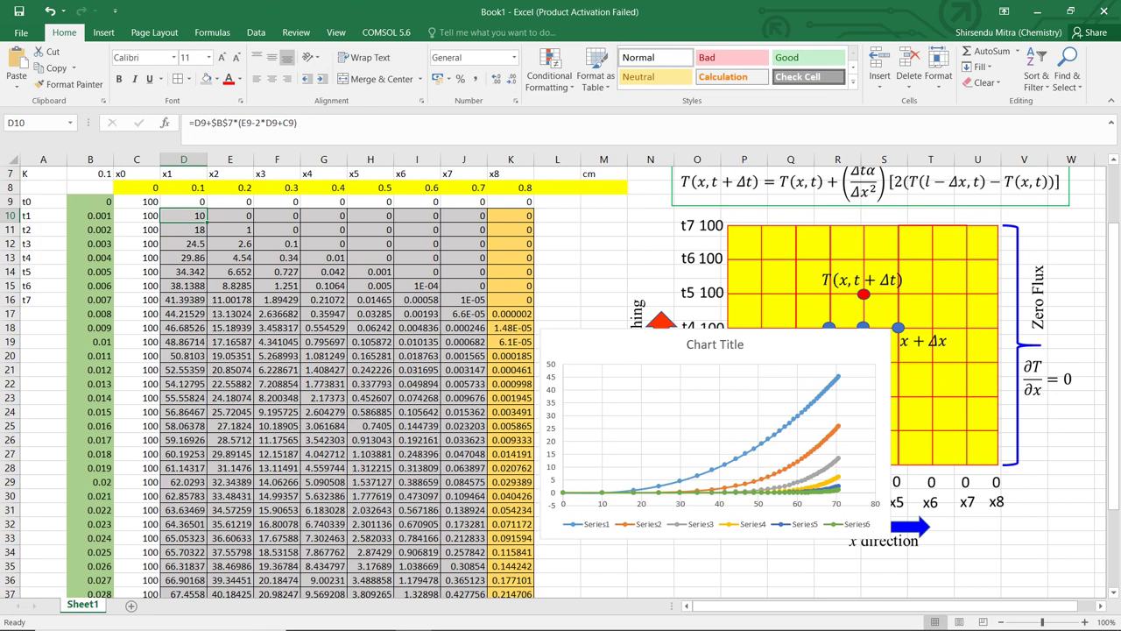
pyautogui.click(324, 342)
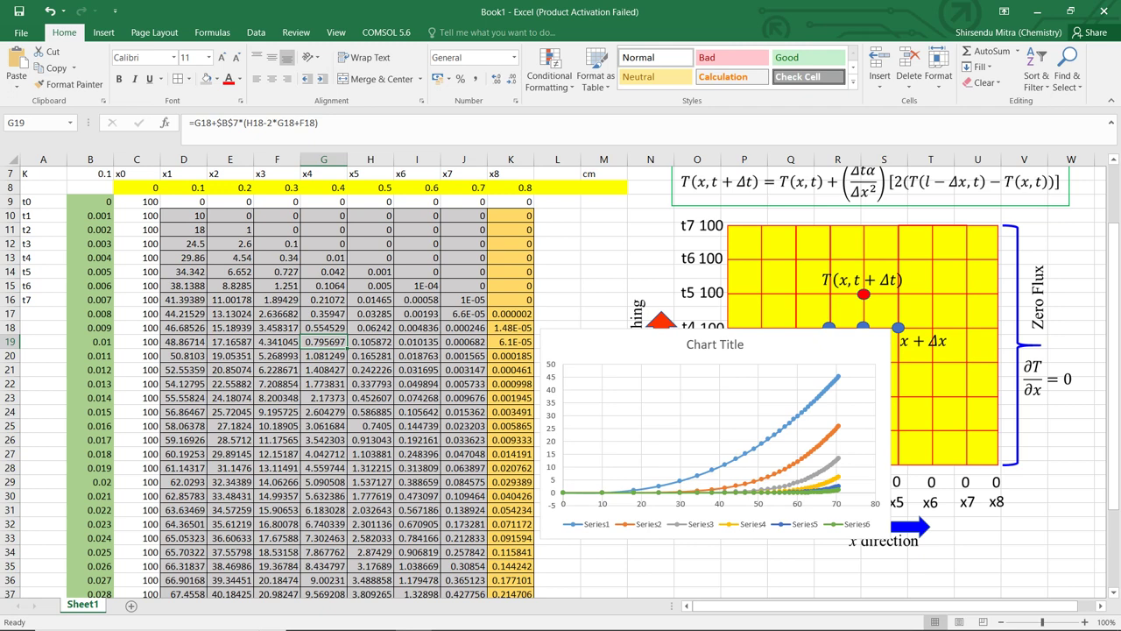
pyautogui.moveTo(277, 327); pyautogui.dragTo(371, 328)
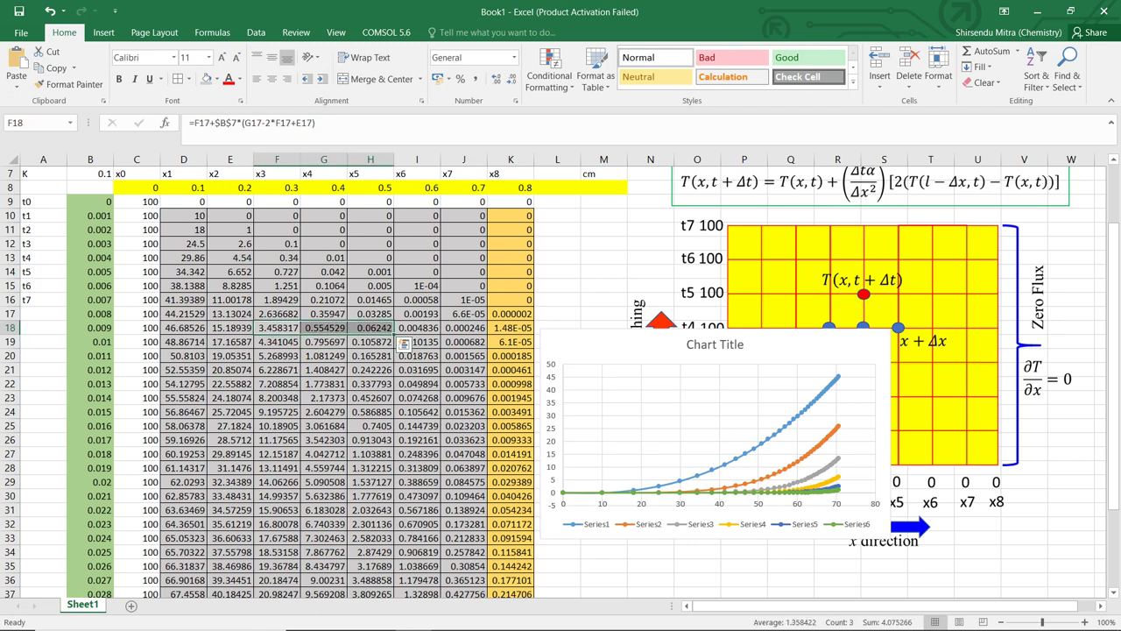
pyautogui.click(324, 341)
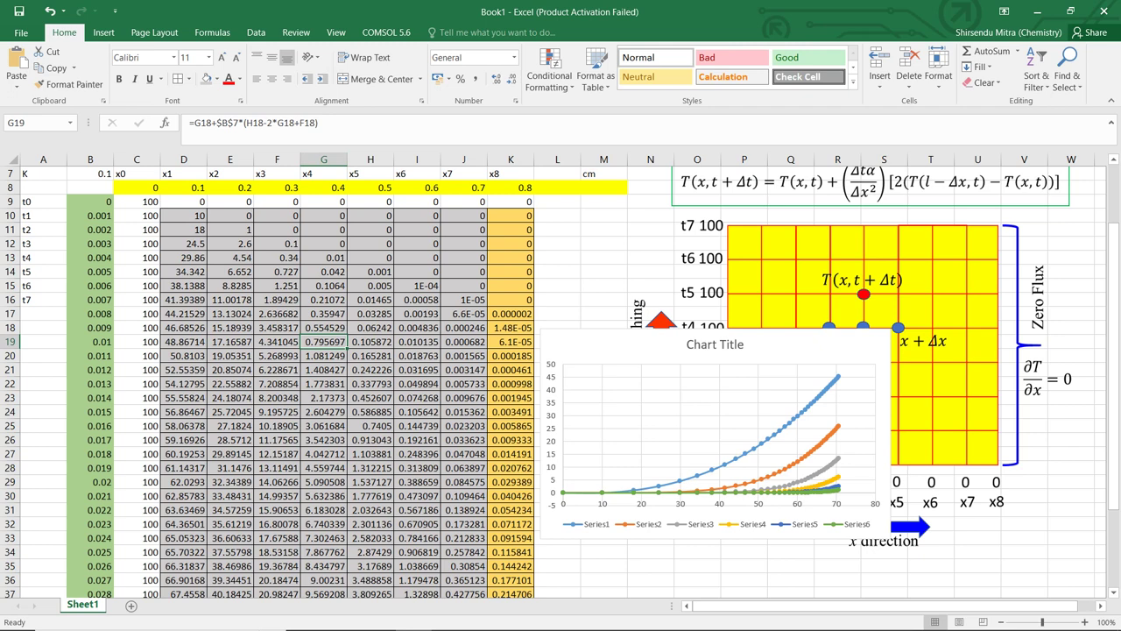
pyautogui.moveTo(277, 327); pyautogui.dragTo(385, 328)
pyautogui.click(324, 341)
pyautogui.click(370, 412)
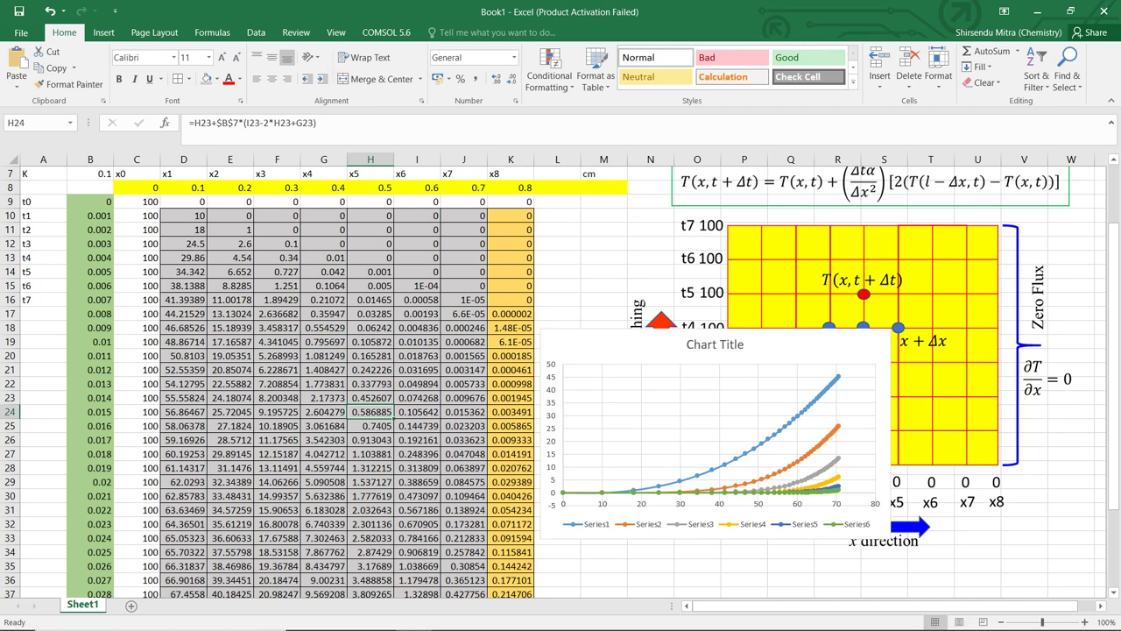
# Step: Examine the interior formula in I23 and the x8 boundary formula in K24, comparing the latter with the zero-flux equation picture above the grid diagram
pyautogui.click(417, 398)
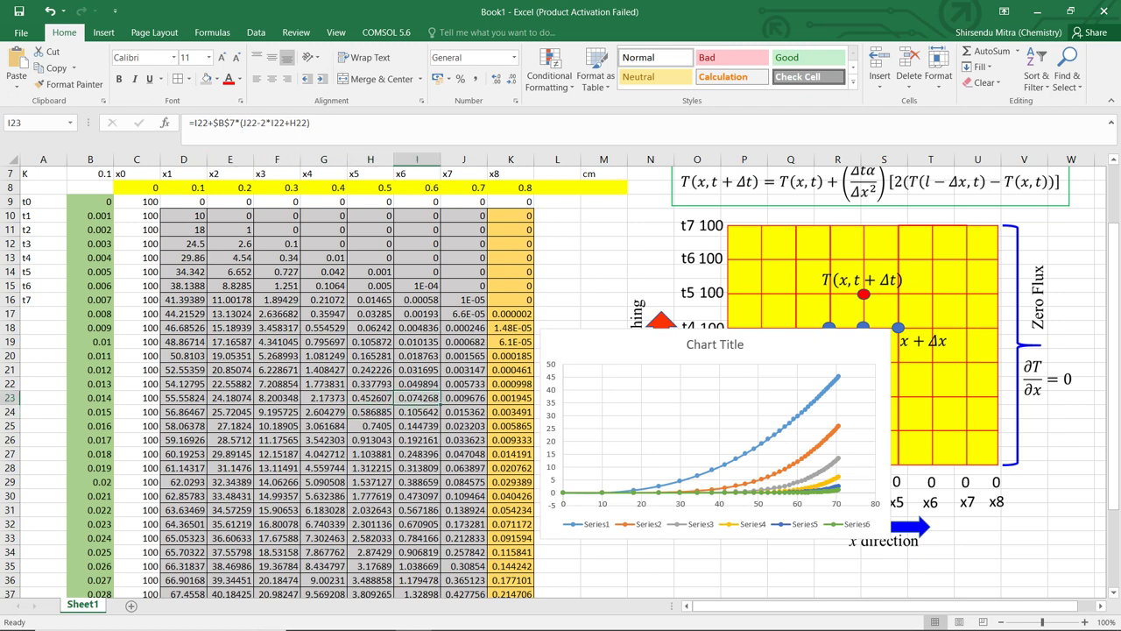
pyautogui.press('Down')
pyautogui.press('Right')
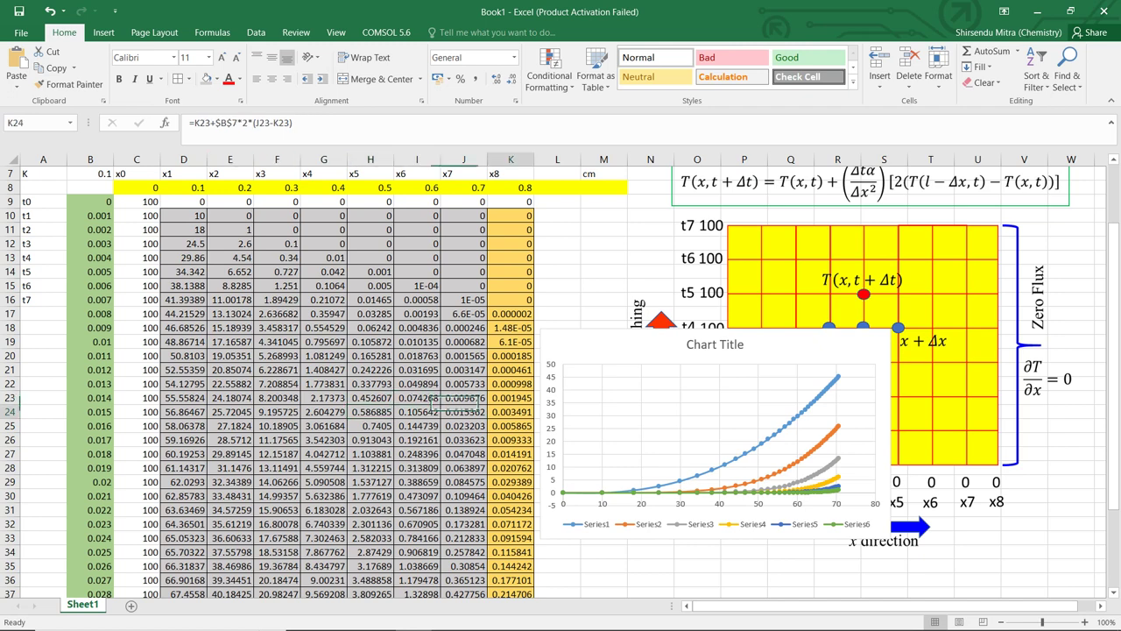
pyautogui.press('Right')
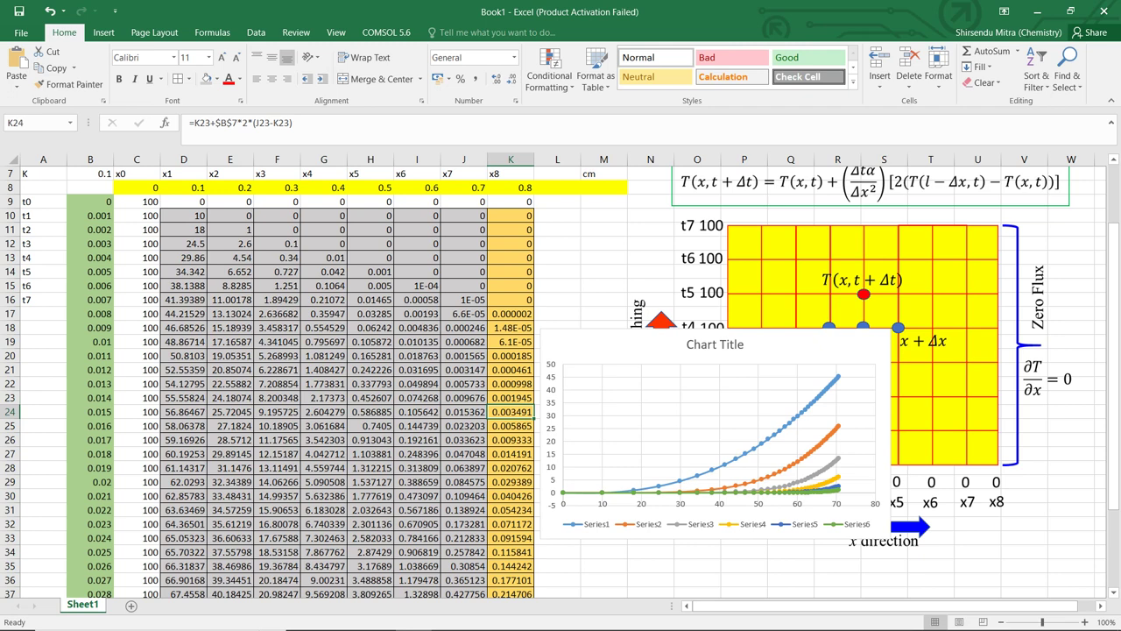
pyautogui.click(867, 186)
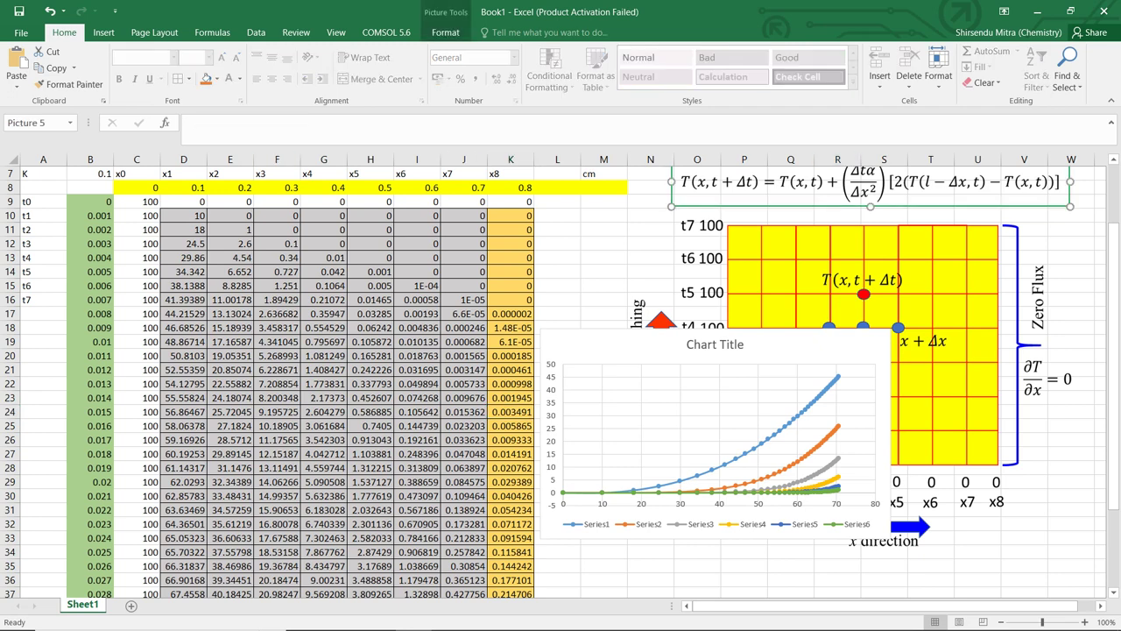
pyautogui.scroll(2, 872, 210)
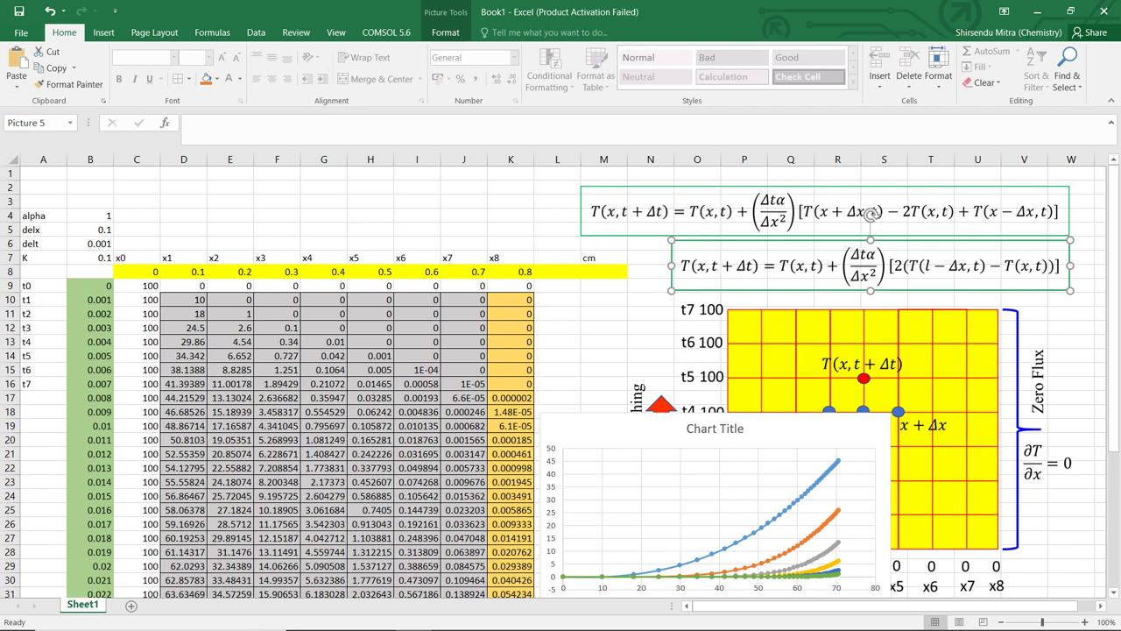
pyautogui.press('Escape')
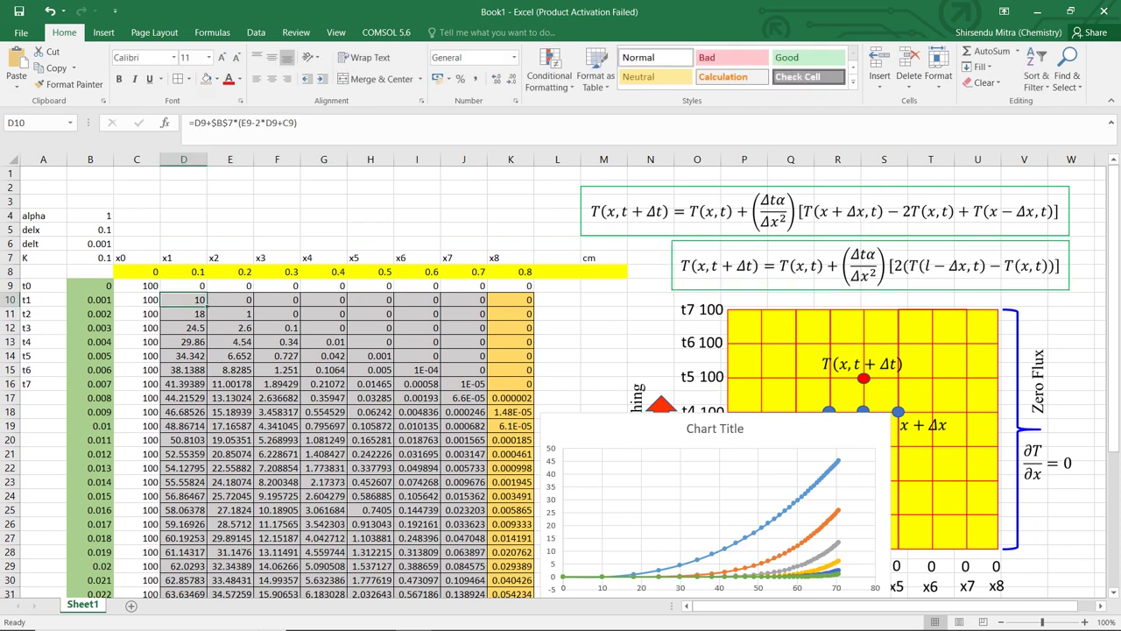